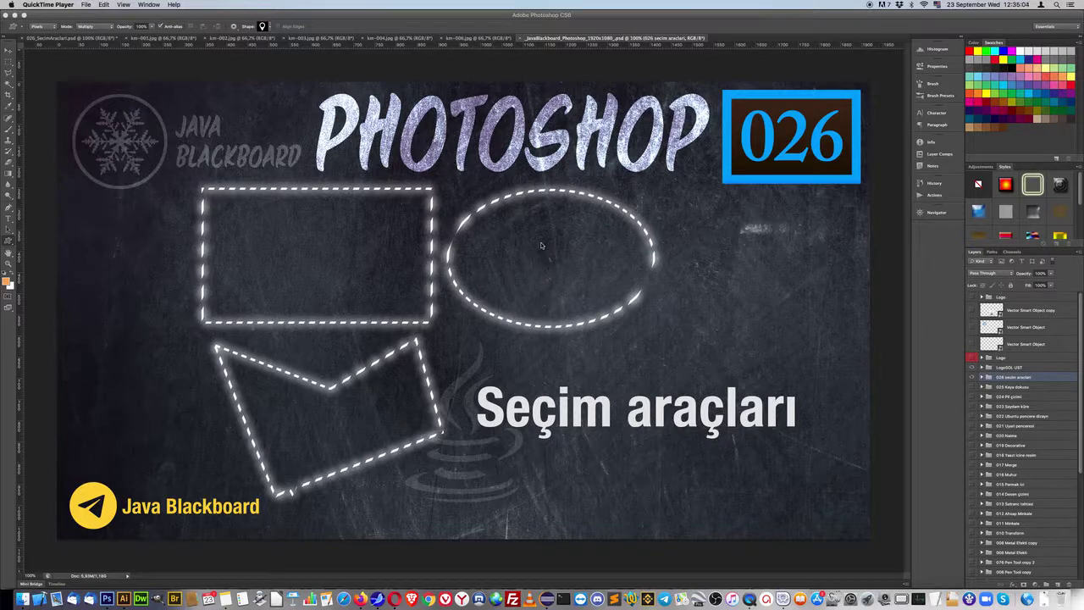
- Draw a rectangular selection around the chalk rectangle on the title image
{"action": "left_click", "coordinate": [6, 275]}
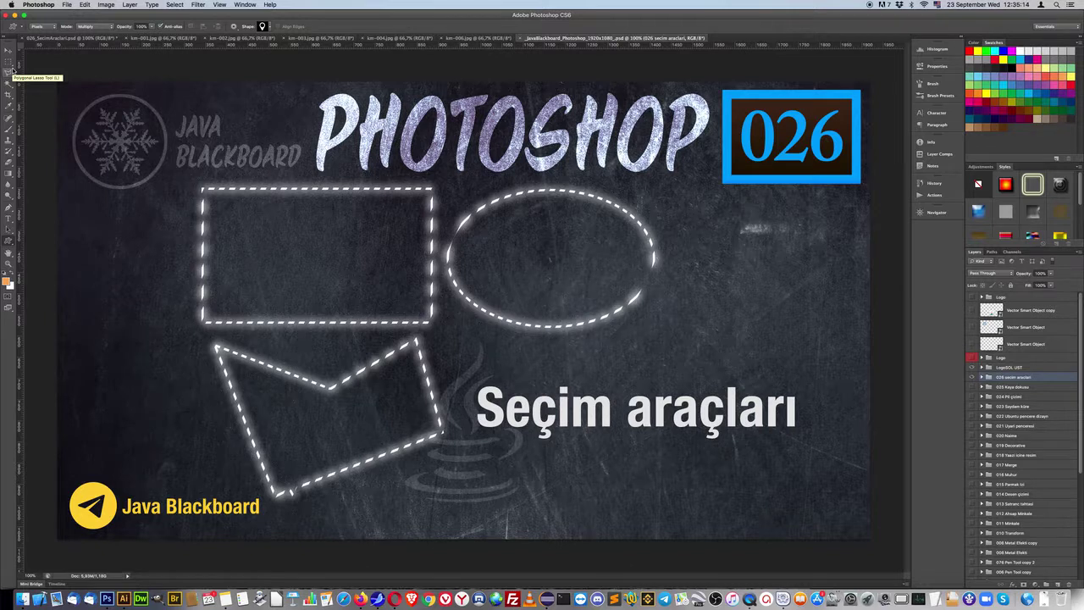
{"action": "left_click", "coordinate": [12, 71]}
{"action": "left_click", "coordinate": [8, 62]}
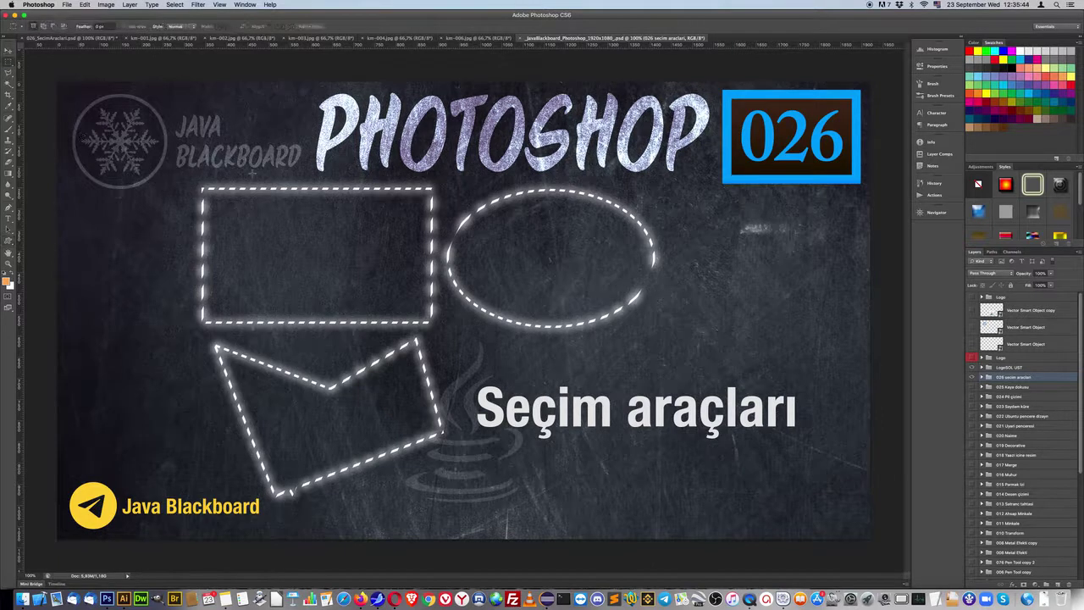
{"action": "left_click_drag", "start_coordinate": [193, 182], "coordinate": [437, 330]}
- Draw an elliptical selection around the chalk oval
{"action": "left_click", "coordinate": [9, 61]}
{"action": "left_click", "coordinate": [53, 67]}
{"action": "left_click", "coordinate": [432, 177]}
{"action": "left_click_drag", "start_coordinate": [432, 177], "coordinate": [683, 342]}
- Trace a freehand lasso around the chalk polygon, then close the title image document
{"action": "left_click", "coordinate": [8, 72]}
{"action": "mouse_move", "coordinate": [203, 335]}
{"action": "left_mouse_down"}
{"action": "mouse_move", "coordinate": [273, 511]}
{"action": "mouse_move", "coordinate": [461, 441]}
{"action": "mouse_move", "coordinate": [332, 383]}
{"action": "left_mouse_up"}
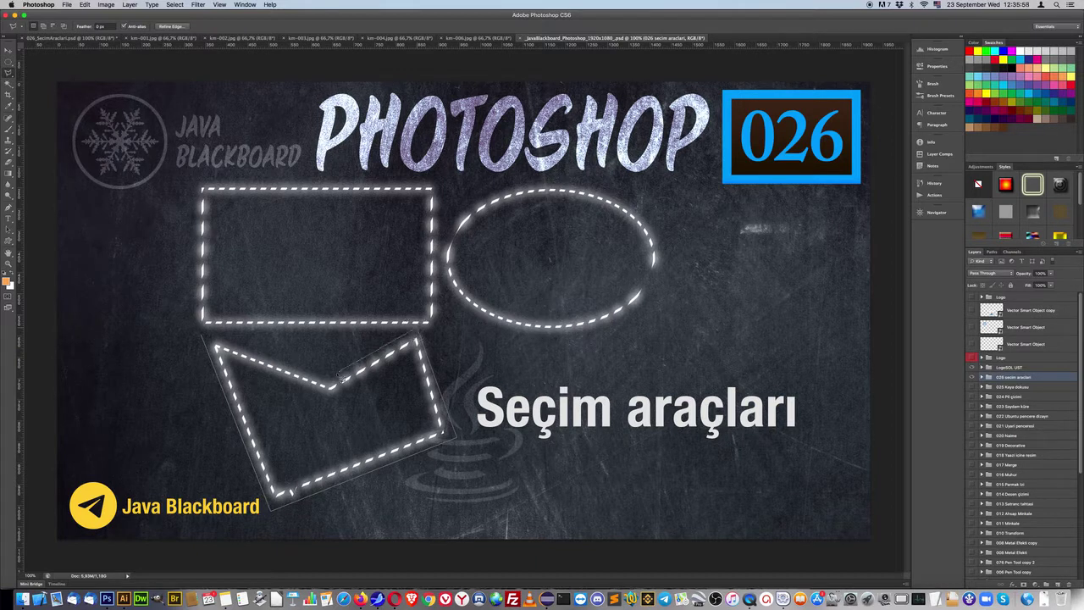
{"action": "left_click_drag", "start_coordinate": [333, 383], "coordinate": [213, 346]}
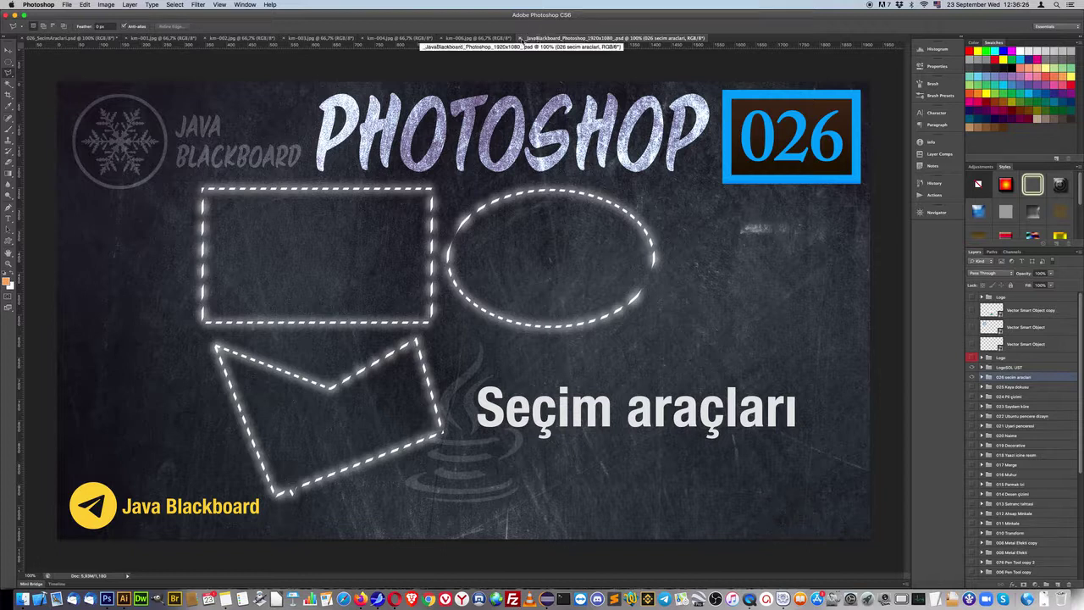
{"action": "left_click", "coordinate": [520, 39]}
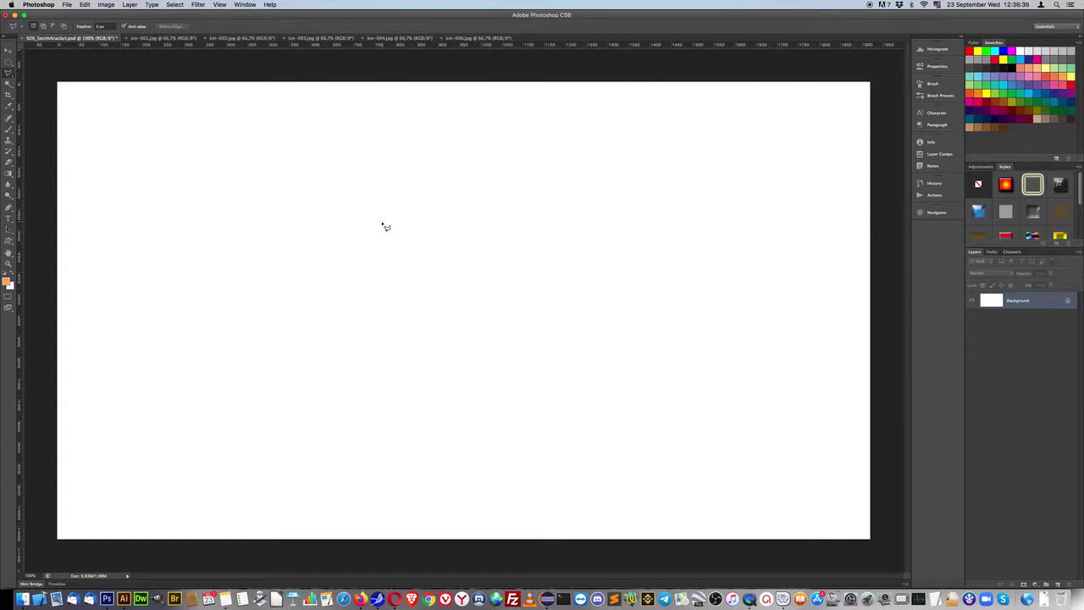
- Add a new empty layer and draw a rectangular selection near the upper left
{"action": "left_click", "coordinate": [7, 62]}
{"action": "left_click", "coordinate": [34, 60]}
{"action": "left_click_drag", "start_coordinate": [268, 156], "coordinate": [368, 243]}
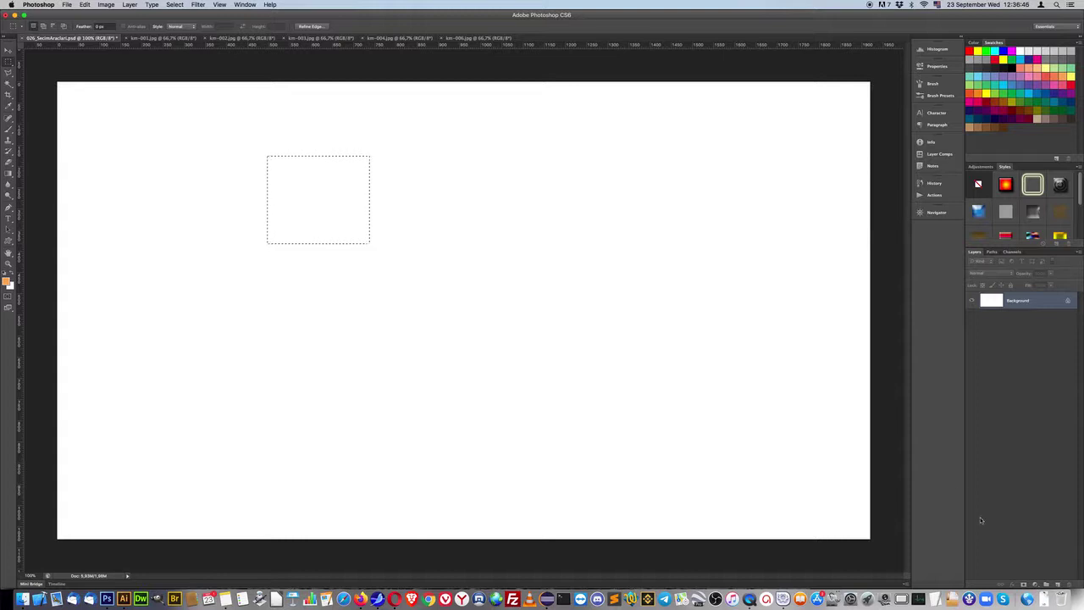
{"action": "left_click", "coordinate": [1056, 584]}
{"action": "left_click_drag", "start_coordinate": [267, 155], "coordinate": [380, 248]}
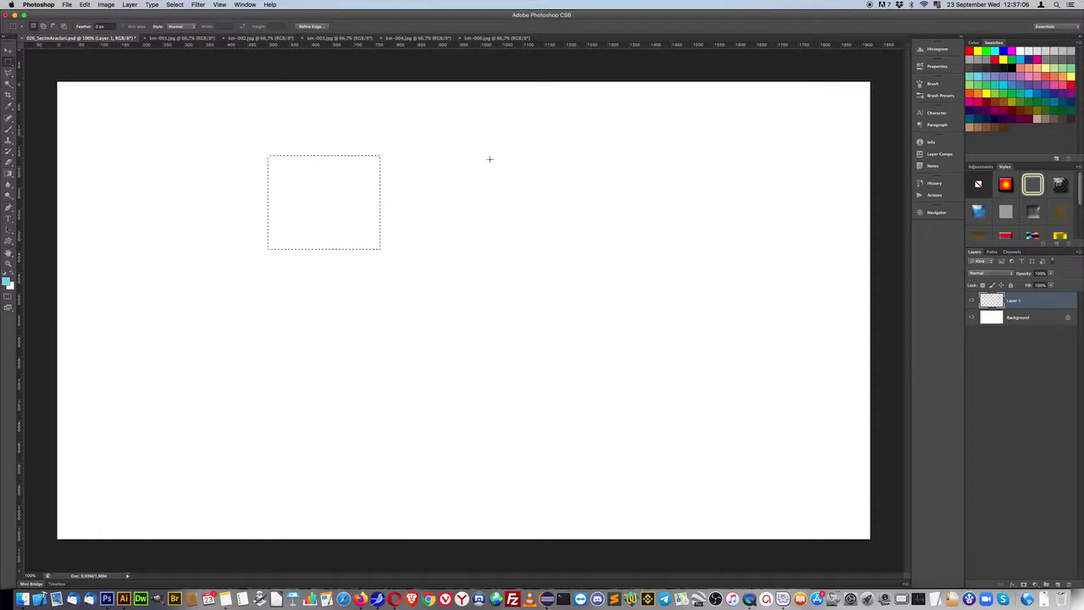
- Set the foreground colour to light blue in the Color Picker, allowing non-web-safe colours
{"action": "left_click", "coordinate": [8, 282]}
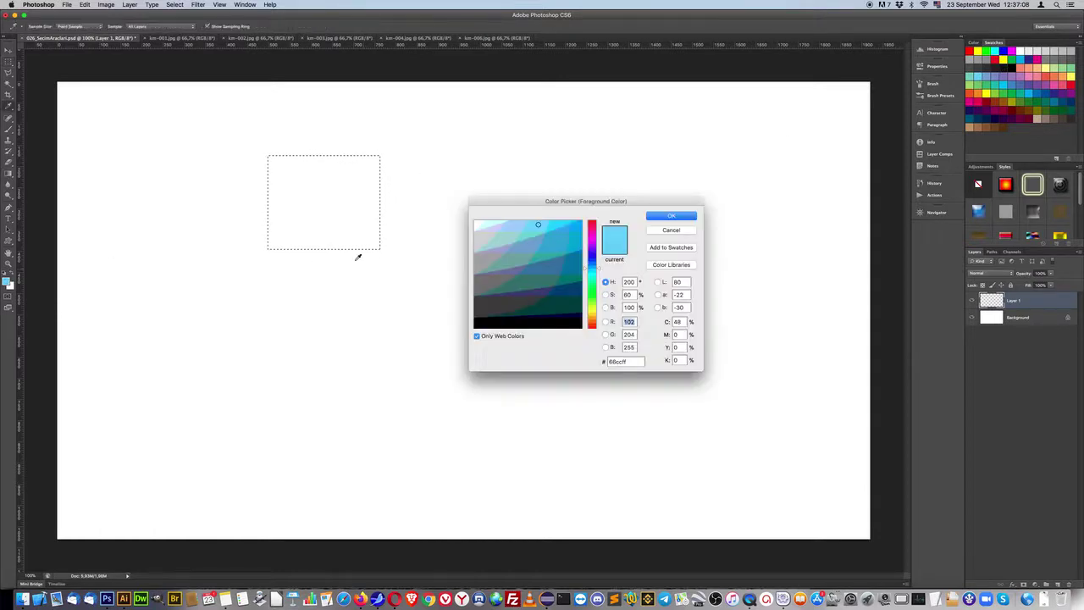
{"action": "left_click", "coordinate": [477, 335]}
{"action": "left_click", "coordinate": [511, 226]}
{"action": "left_click", "coordinate": [665, 217]}
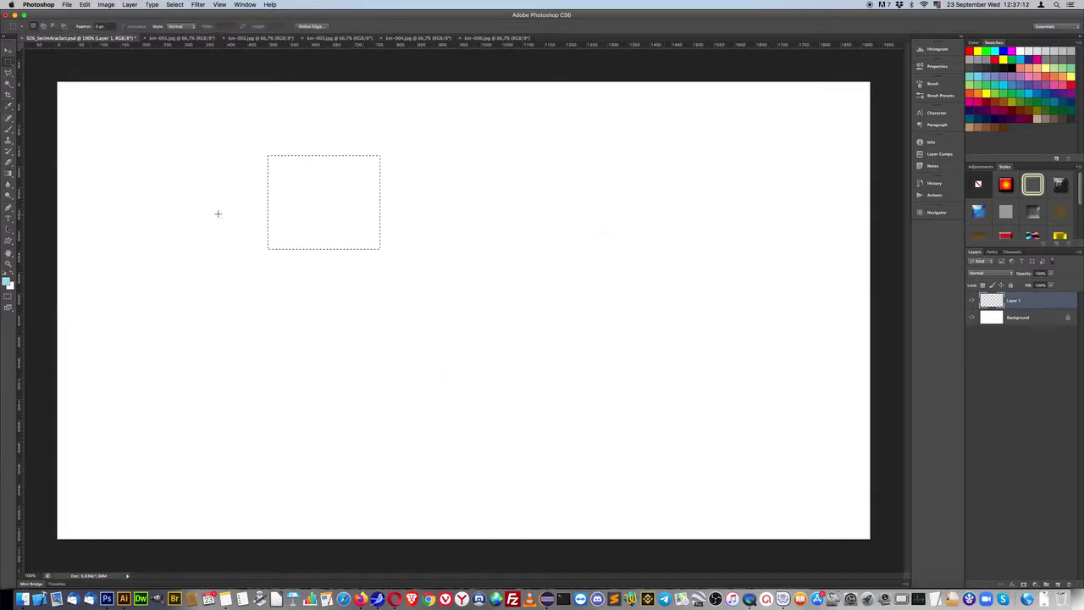
- Fill the rectangular selection with light blue using the Paint Bucket
{"action": "left_click", "coordinate": [8, 173]}
{"action": "right_click", "coordinate": [9, 174]}
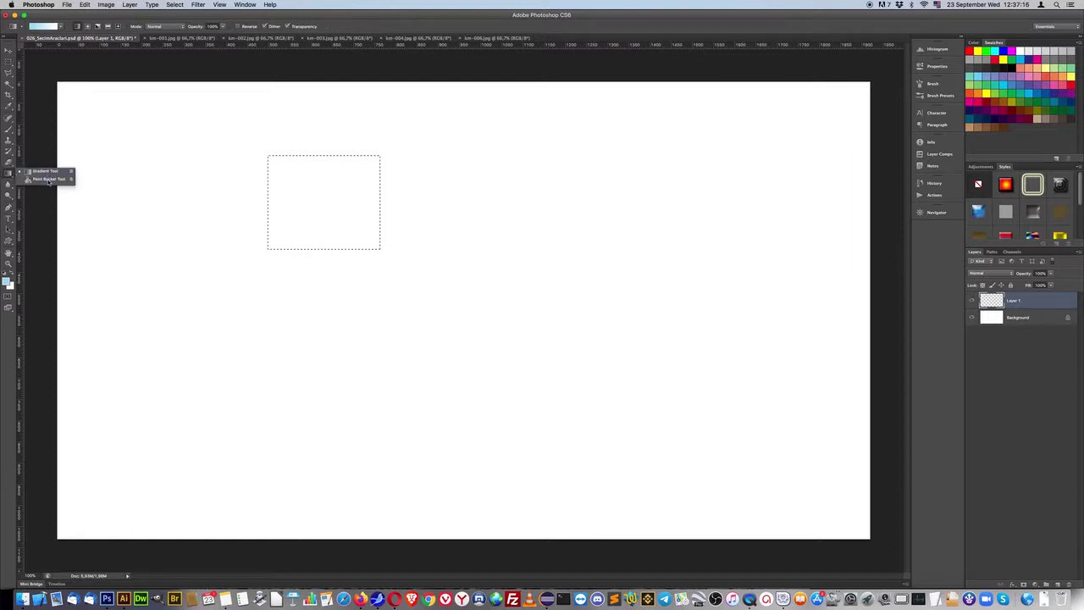
{"action": "left_click", "coordinate": [49, 179]}
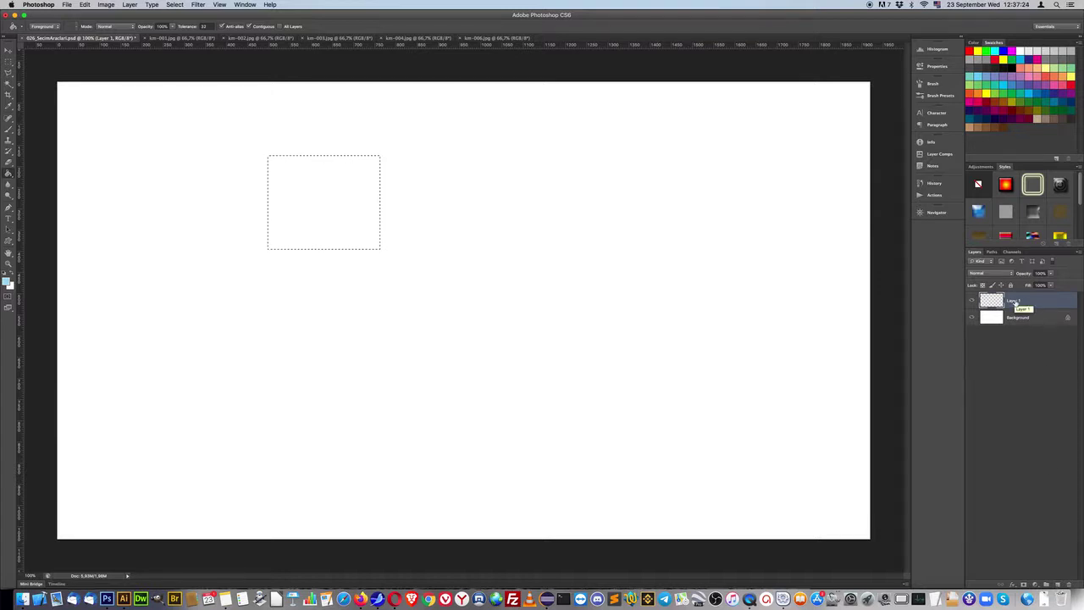
{"action": "left_click", "coordinate": [334, 230]}
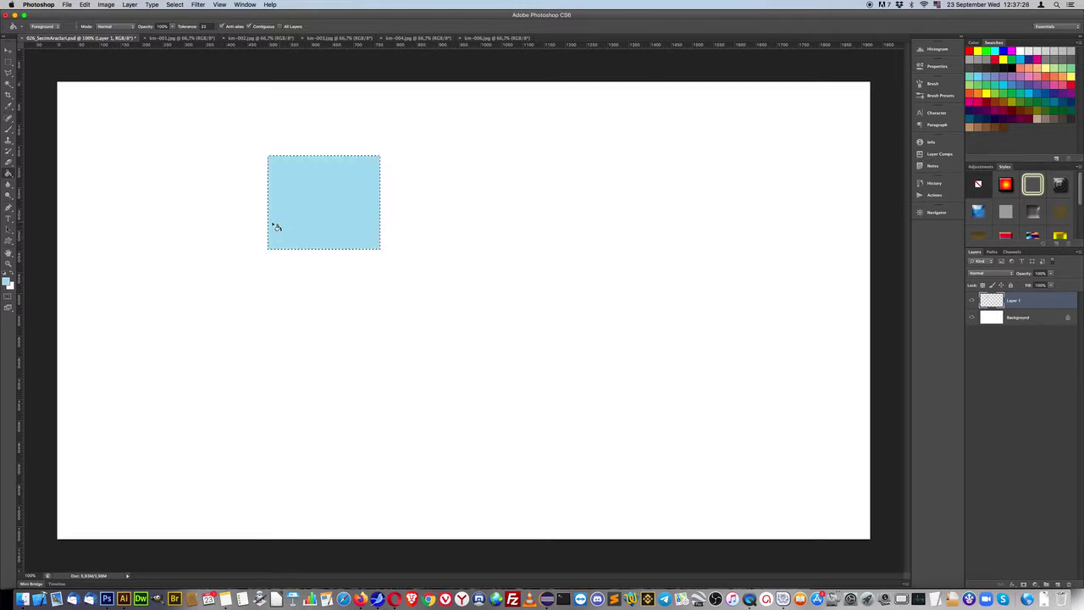
- Fill a second light blue rectangle to the right of the first
{"action": "left_click", "coordinate": [8, 62]}
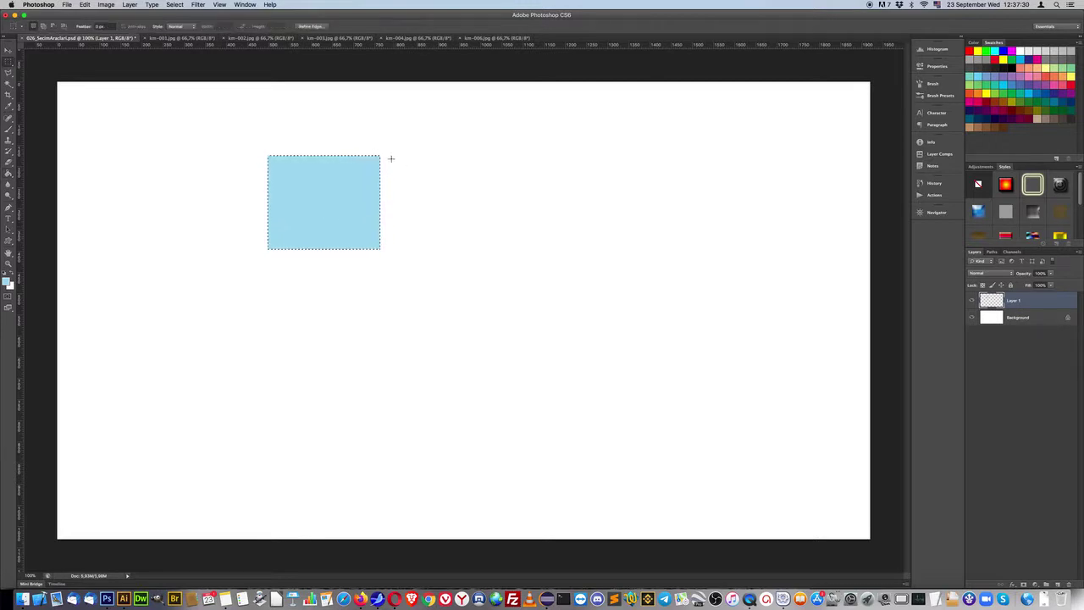
{"action": "mouse_move", "coordinate": [388, 155]}
{"action": "left_mouse_down"}
{"action": "mouse_move", "coordinate": [471, 242]}
{"action": "mouse_move", "coordinate": [495, 249]}
{"action": "left_mouse_up"}
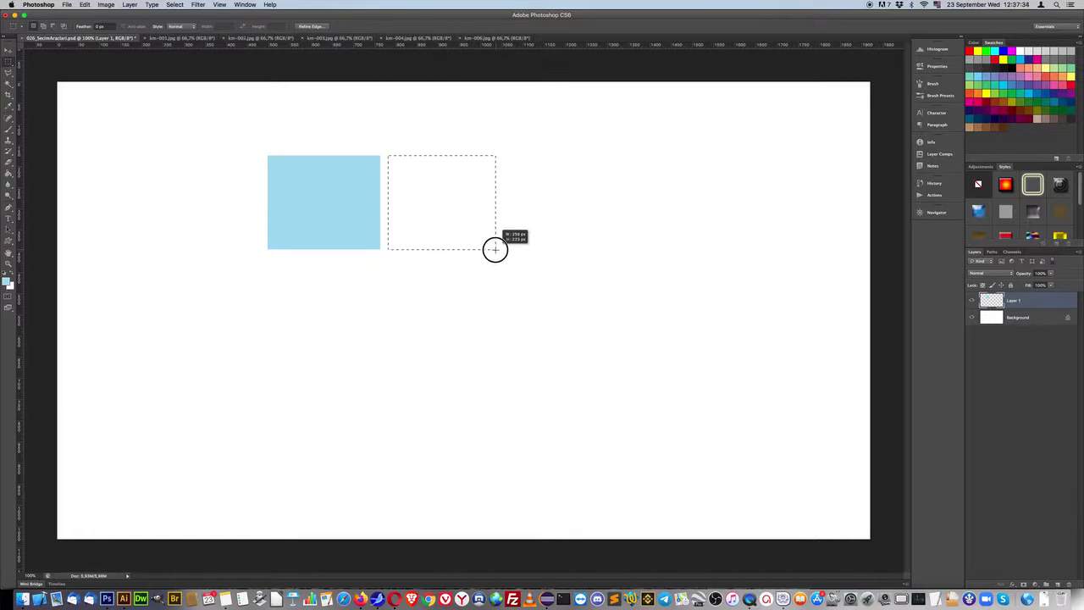
{"action": "left_click_drag", "start_coordinate": [496, 249], "coordinate": [495, 249]}
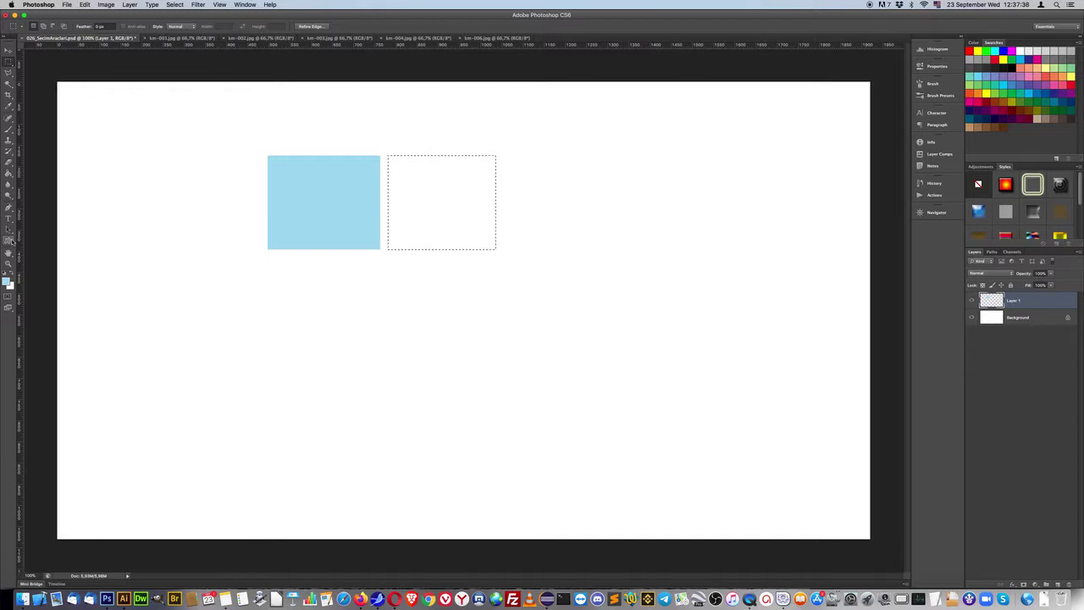
{"action": "left_click", "coordinate": [8, 173]}
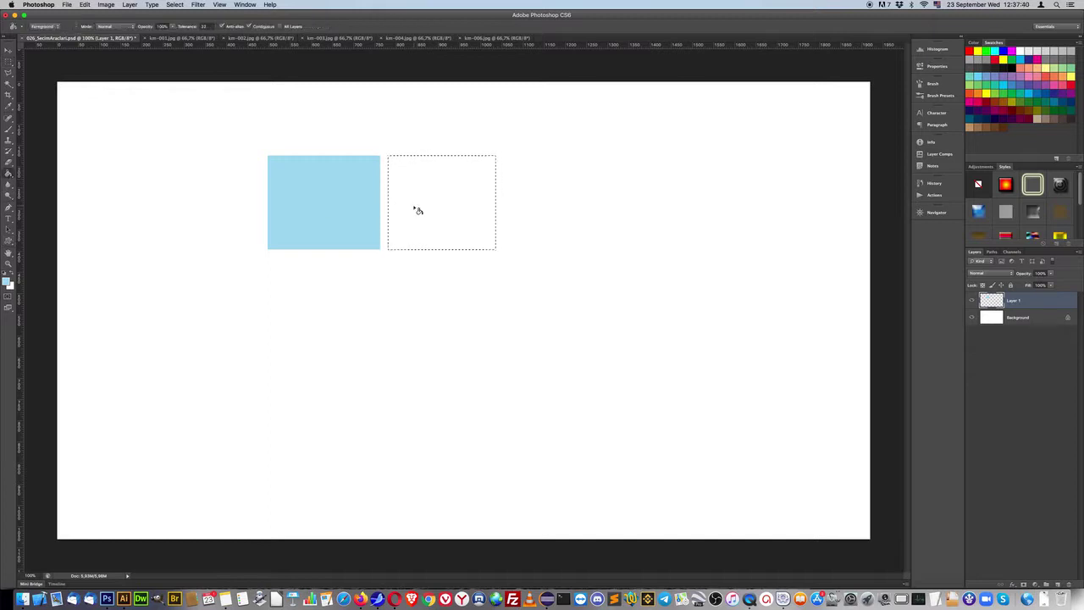
{"action": "left_click", "coordinate": [417, 210]}
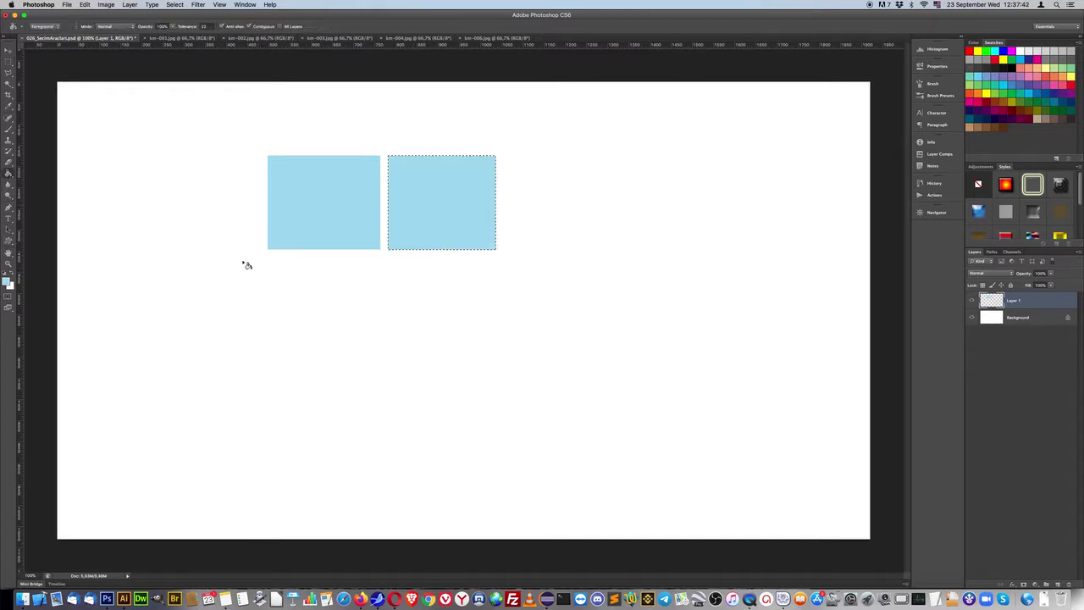
- Fill two more light blue rectangles below the top pair, completing a 2×2 grid
{"action": "left_click", "coordinate": [9, 62]}
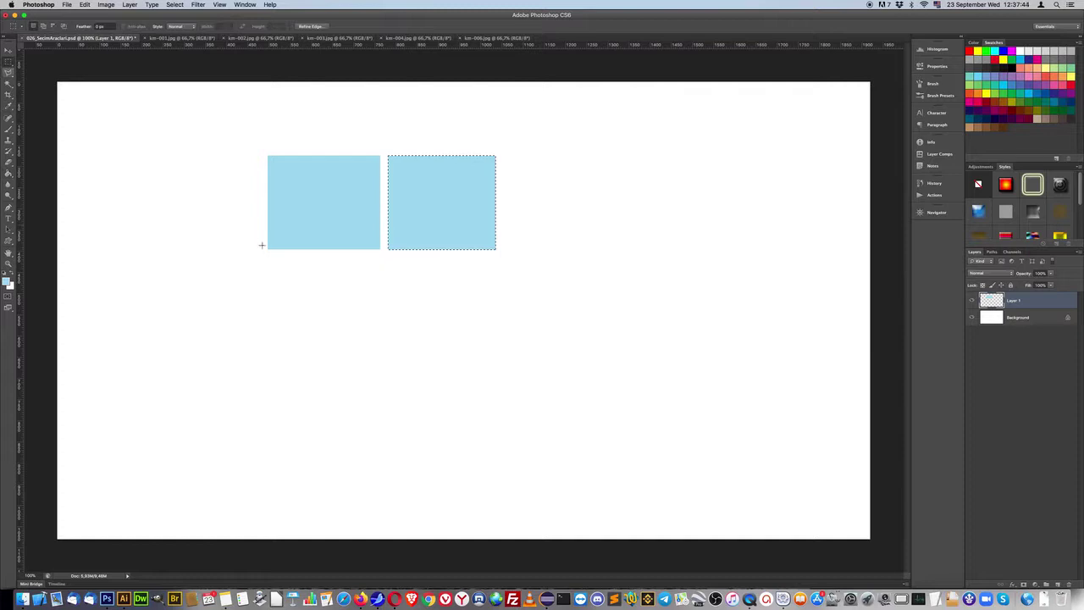
{"action": "mouse_move", "coordinate": [267, 253]}
{"action": "left_mouse_down"}
{"action": "mouse_move", "coordinate": [346, 268]}
{"action": "mouse_move", "coordinate": [372, 290]}
{"action": "mouse_move", "coordinate": [379, 347]}
{"action": "left_mouse_up"}
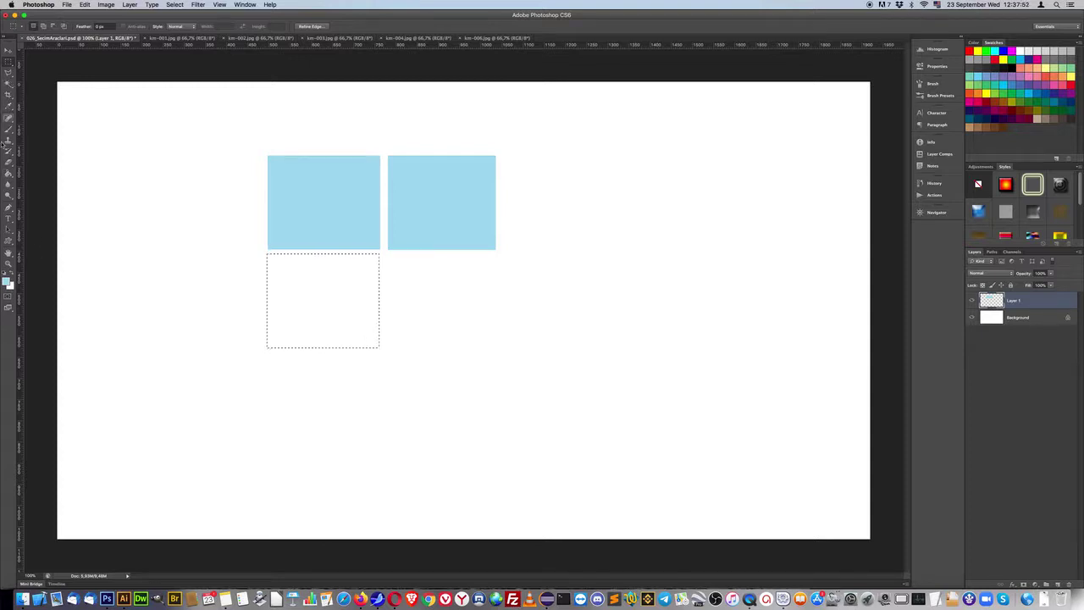
{"action": "left_click", "coordinate": [8, 176]}
{"action": "left_click", "coordinate": [352, 277]}
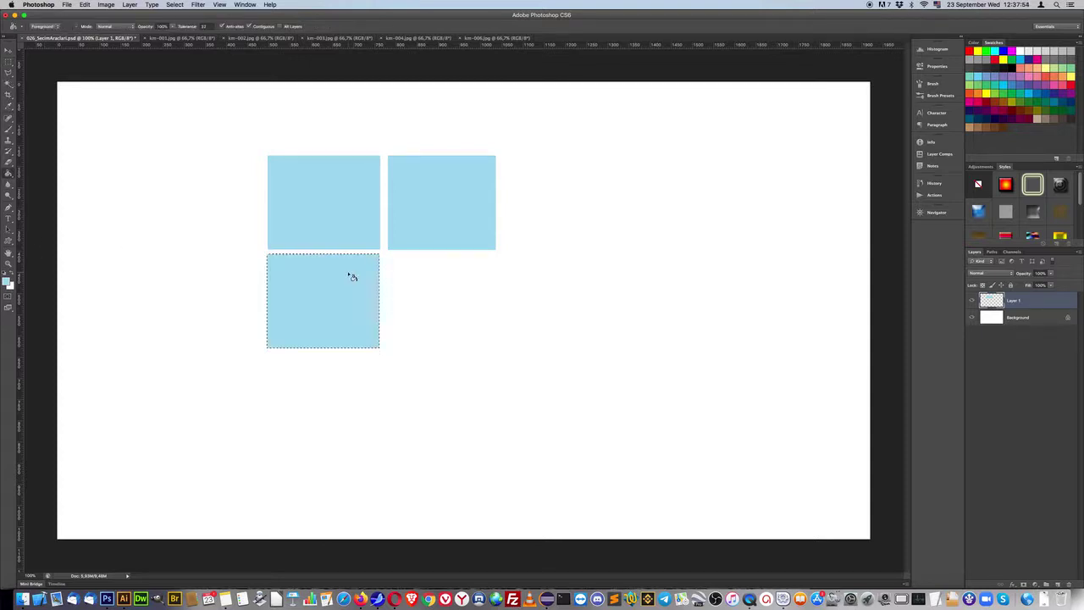
{"action": "left_click", "coordinate": [9, 62]}
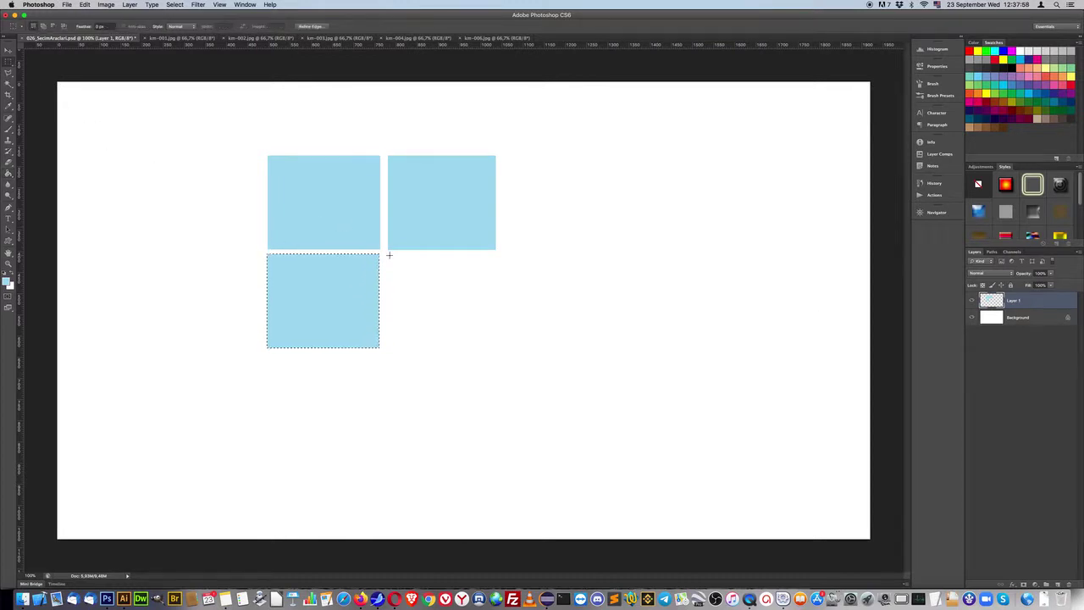
{"action": "left_click_drag", "start_coordinate": [389, 254], "coordinate": [493, 350]}
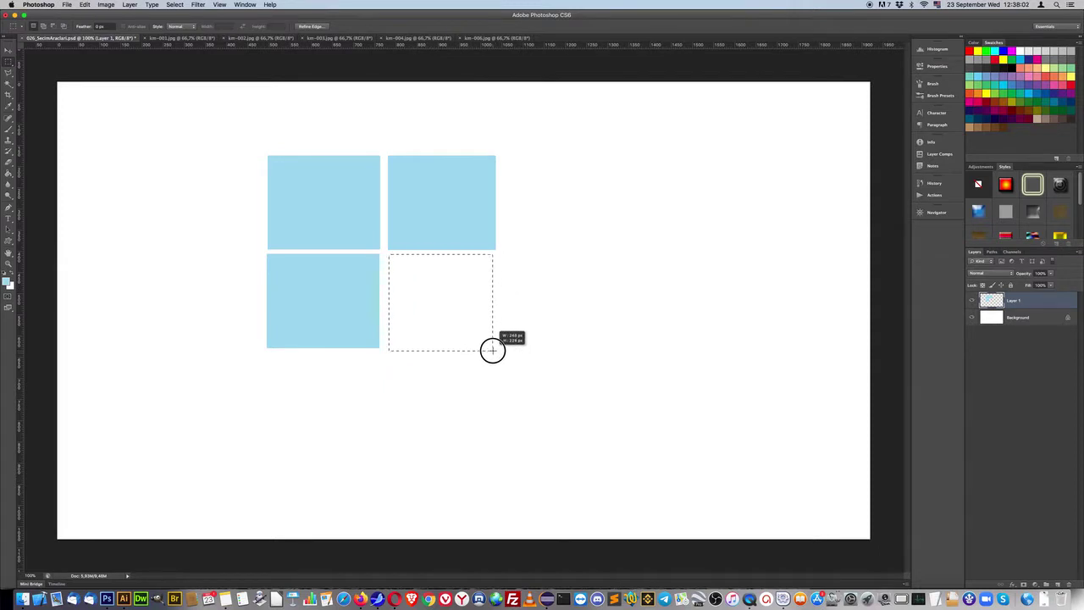
{"action": "left_click_drag", "start_coordinate": [492, 350], "coordinate": [495, 350]}
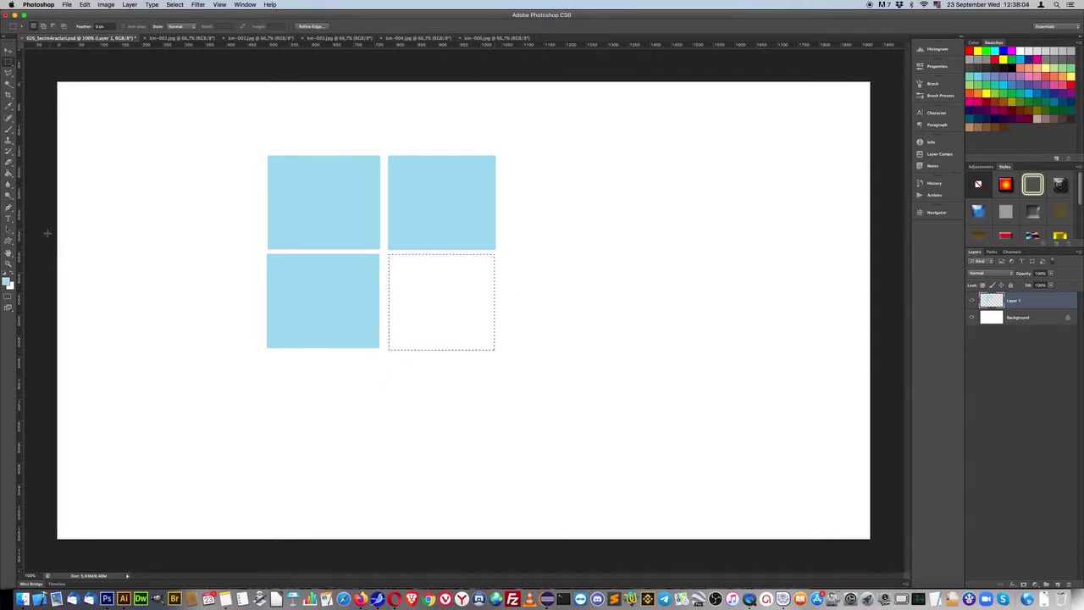
{"action": "left_click", "coordinate": [7, 189]}
{"action": "left_click", "coordinate": [418, 285]}
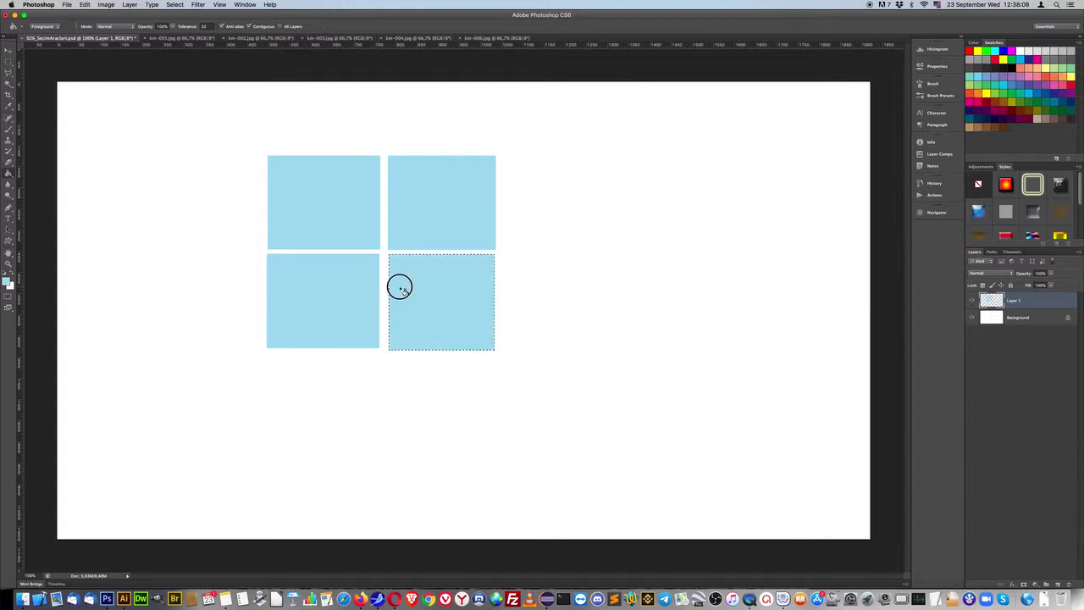
- Clear the selection and move the four blue squares toward the canvas centre
{"action": "key", "text": "m"}
{"action": "left_click", "coordinate": [188, 180]}
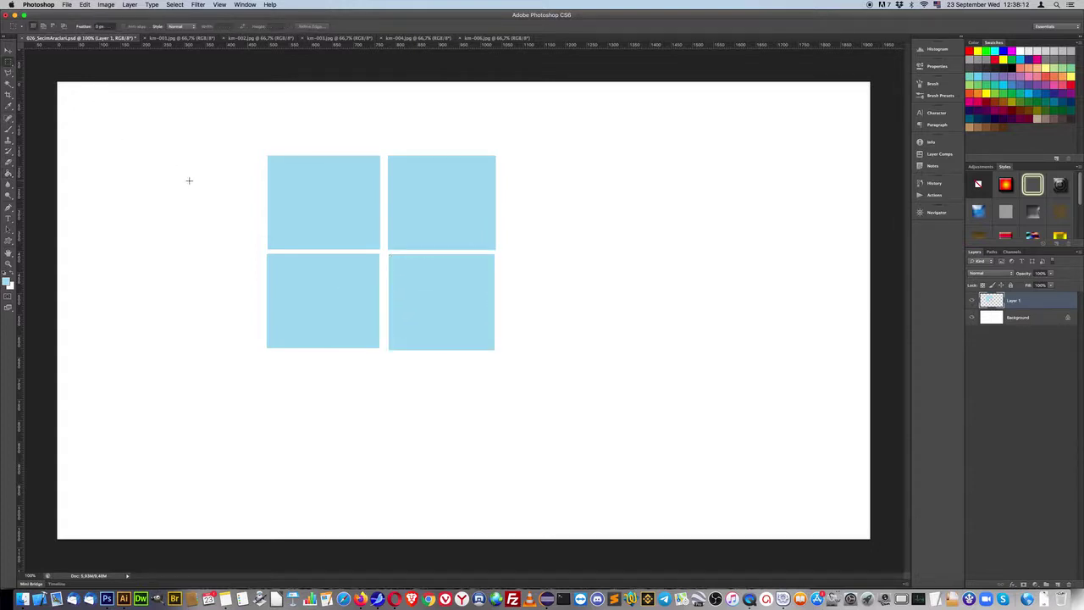
{"action": "key", "text": "v"}
{"action": "mouse_move", "coordinate": [334, 226]}
{"action": "left_mouse_down"}
{"action": "mouse_move", "coordinate": [417, 279]}
{"action": "mouse_move", "coordinate": [432, 275]}
{"action": "left_mouse_up"}
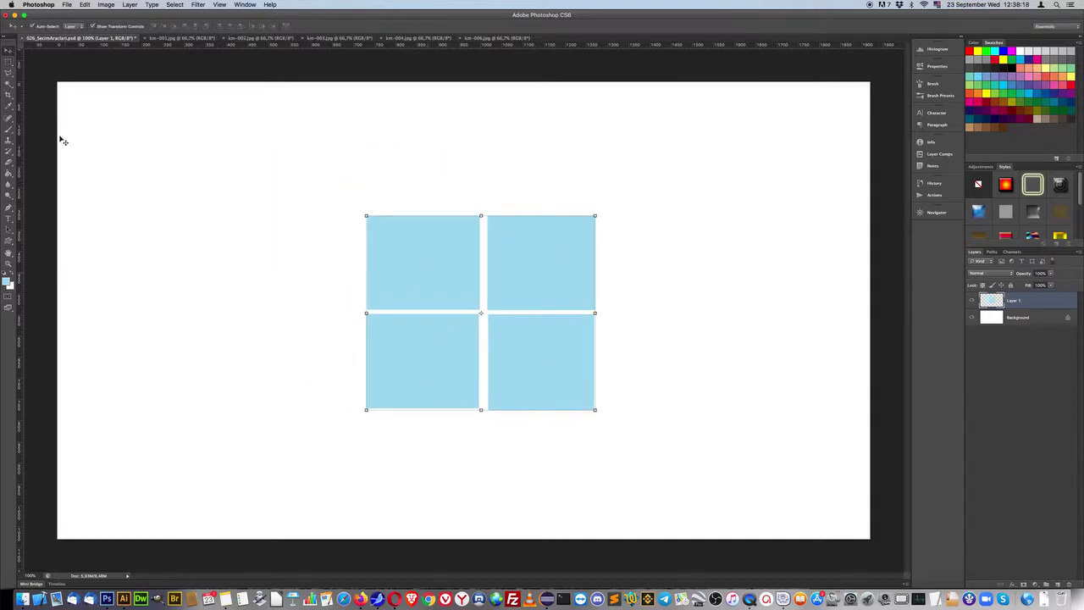
{"action": "left_click", "coordinate": [9, 63]}
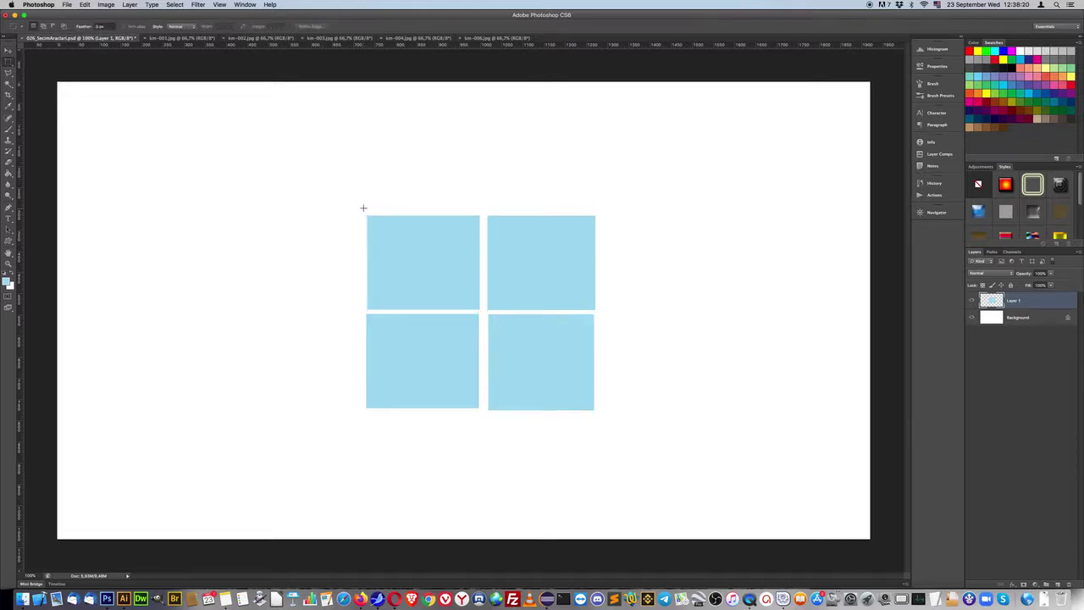
- Draw a rectangular selection enclosing all four blue squares
{"action": "left_click_drag", "start_coordinate": [361, 208], "coordinate": [408, 261]}
{"action": "left_click_drag", "start_coordinate": [499, 375], "coordinate": [599, 415]}
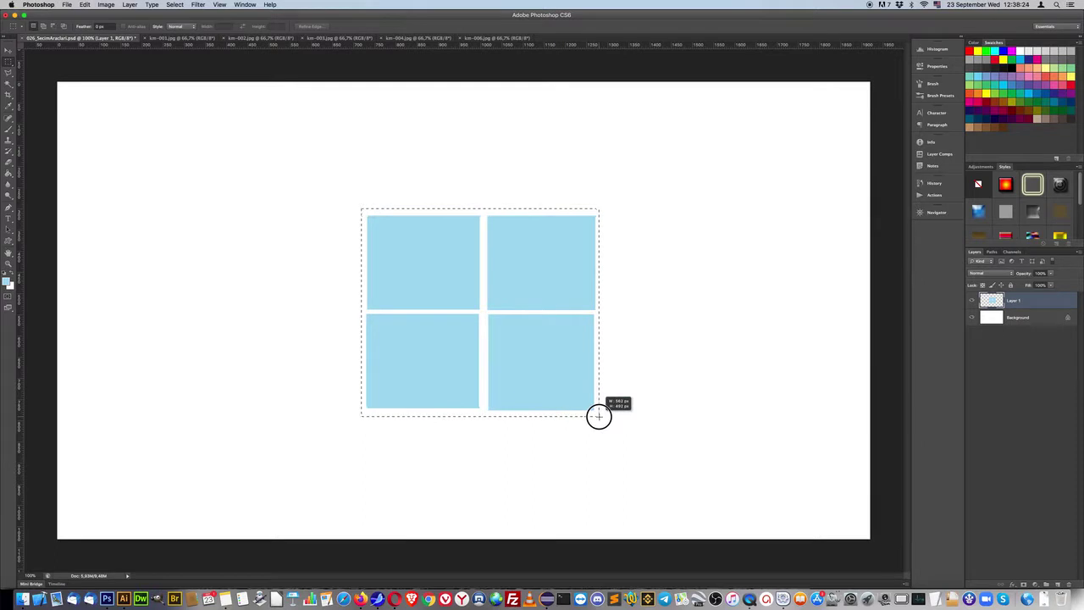
{"action": "left_click_drag", "start_coordinate": [598, 416], "coordinate": [599, 416]}
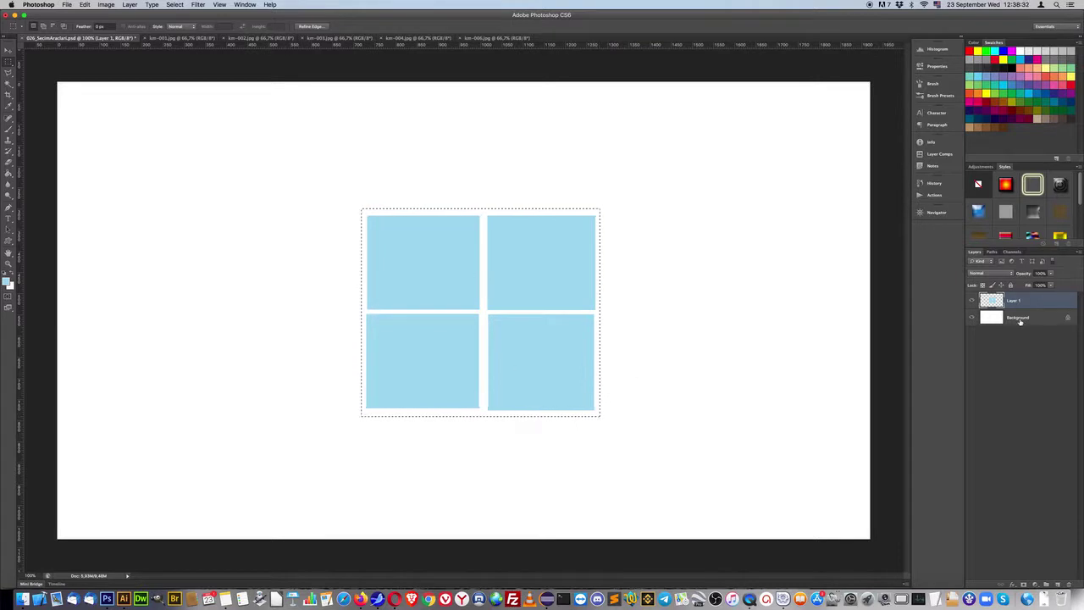
{"action": "left_click", "coordinate": [1020, 318]}
{"action": "left_click", "coordinate": [1017, 303]}
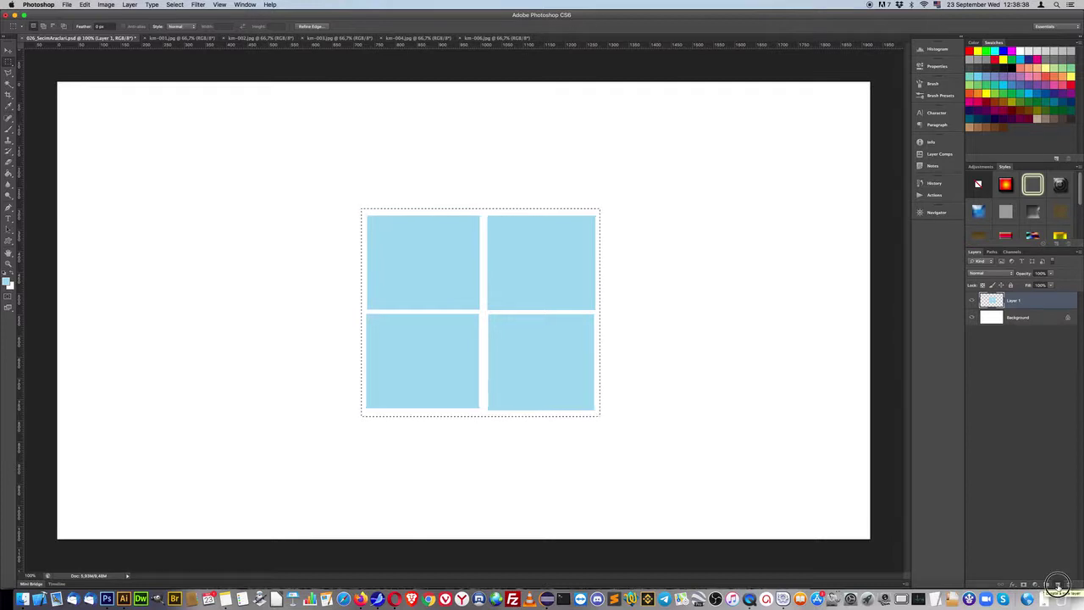
- On a new layer beneath the panes, fill the gaps around the squares with brown
{"action": "left_click", "coordinate": [1057, 585]}
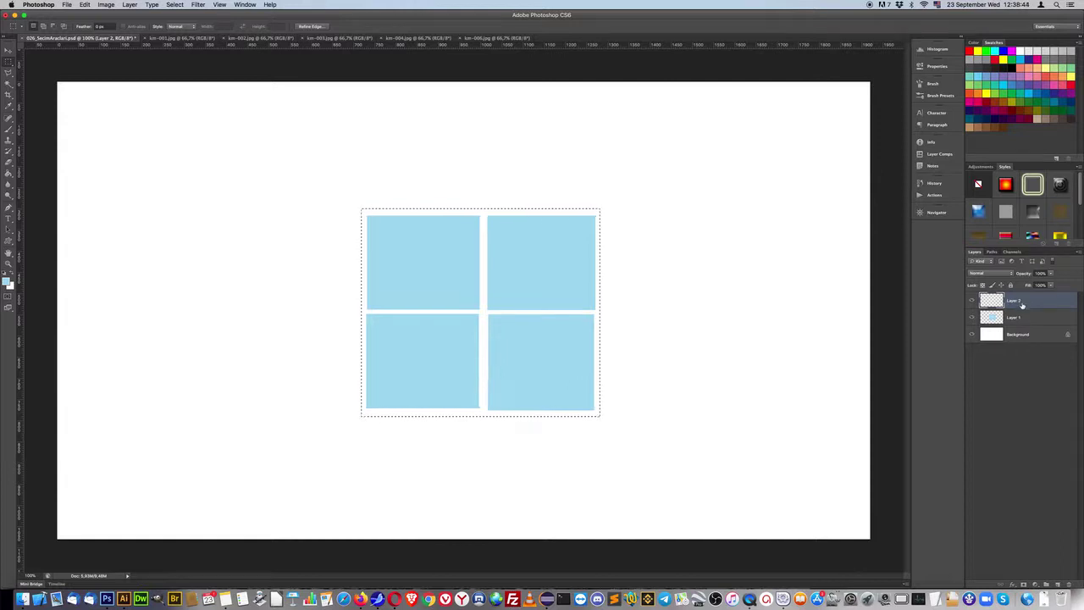
{"action": "left_click_drag", "start_coordinate": [1024, 318], "coordinate": [1070, 586]}
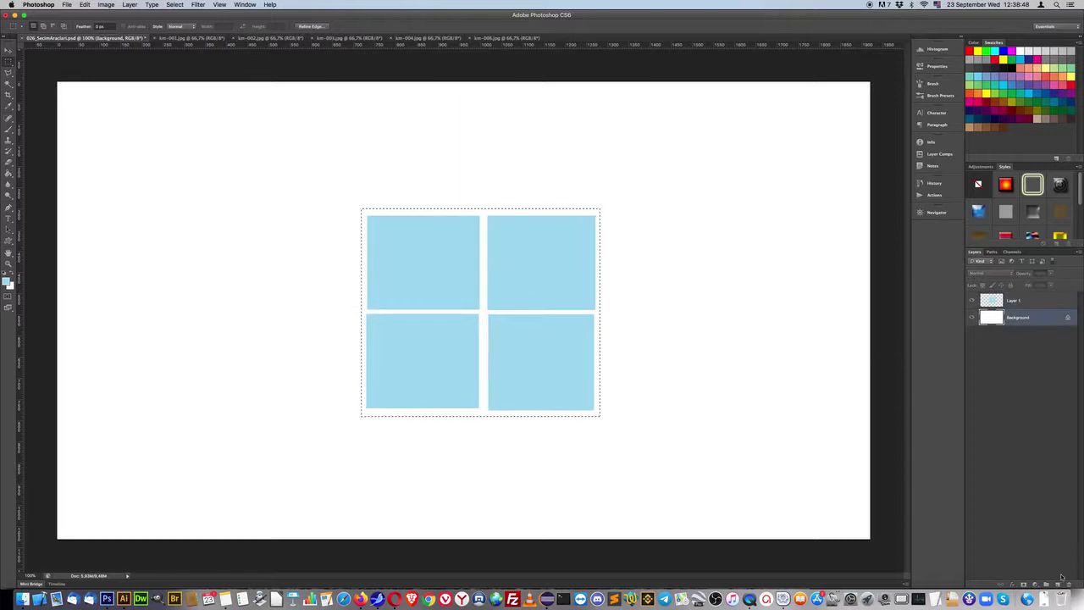
{"action": "left_click", "coordinate": [1056, 584]}
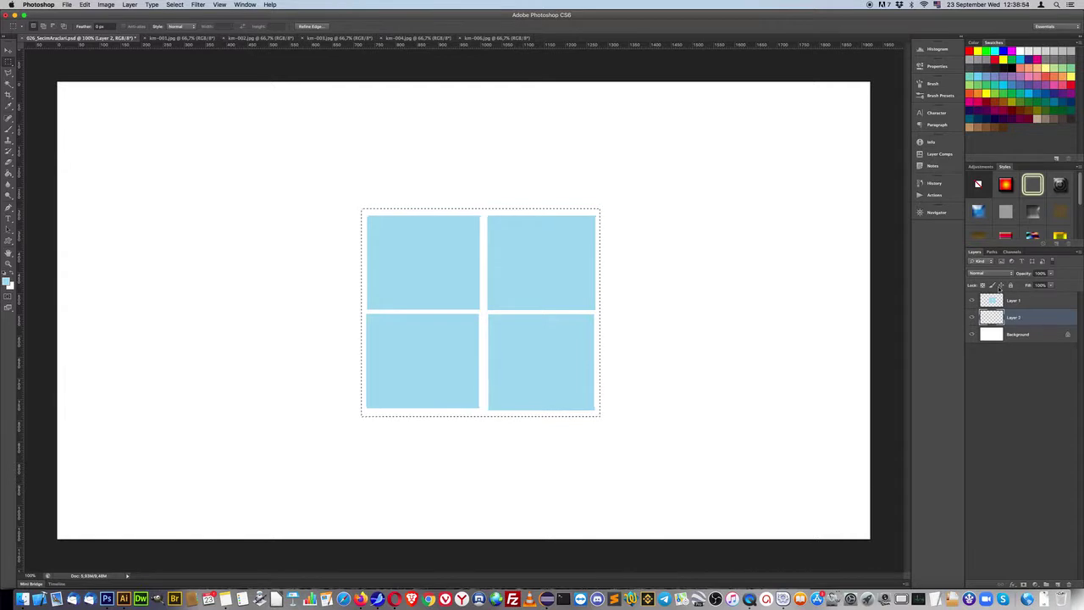
{"action": "left_click", "coordinate": [972, 127]}
{"action": "left_click", "coordinate": [7, 173]}
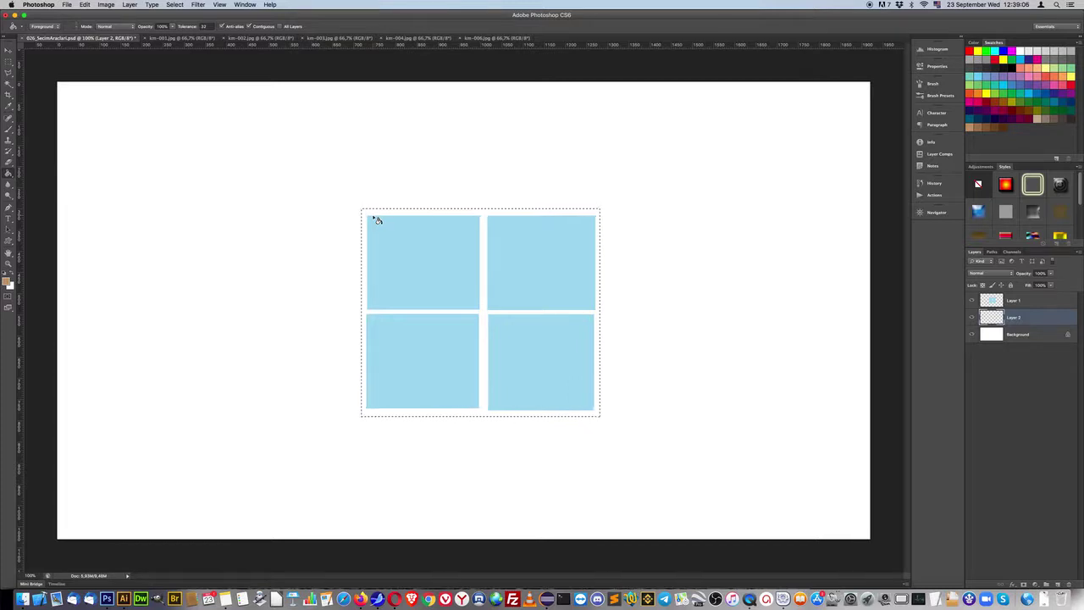
{"action": "left_click", "coordinate": [376, 217]}
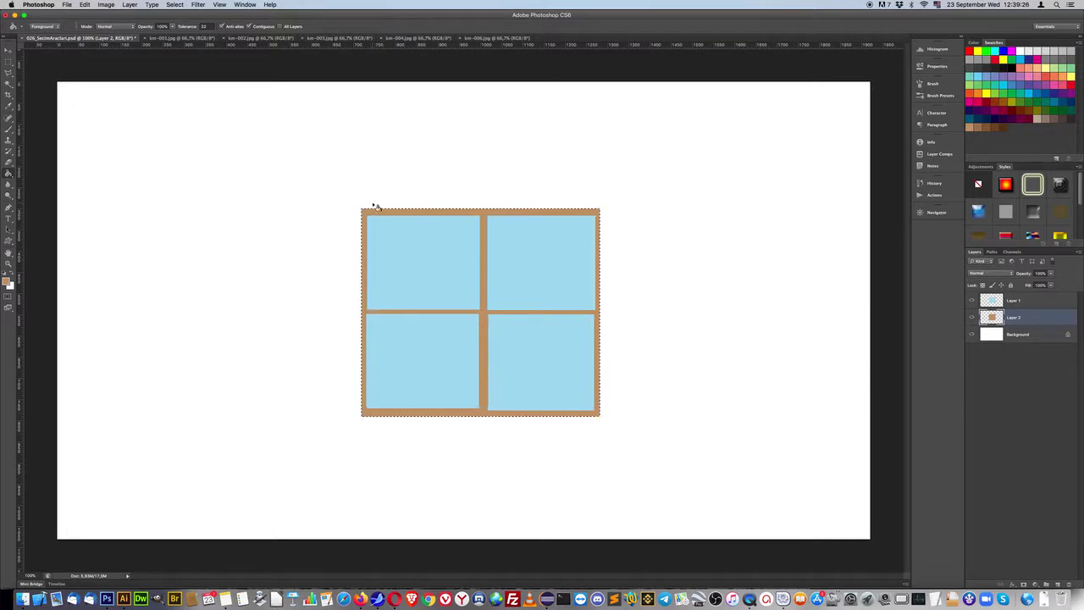
{"action": "left_click", "coordinate": [8, 61]}
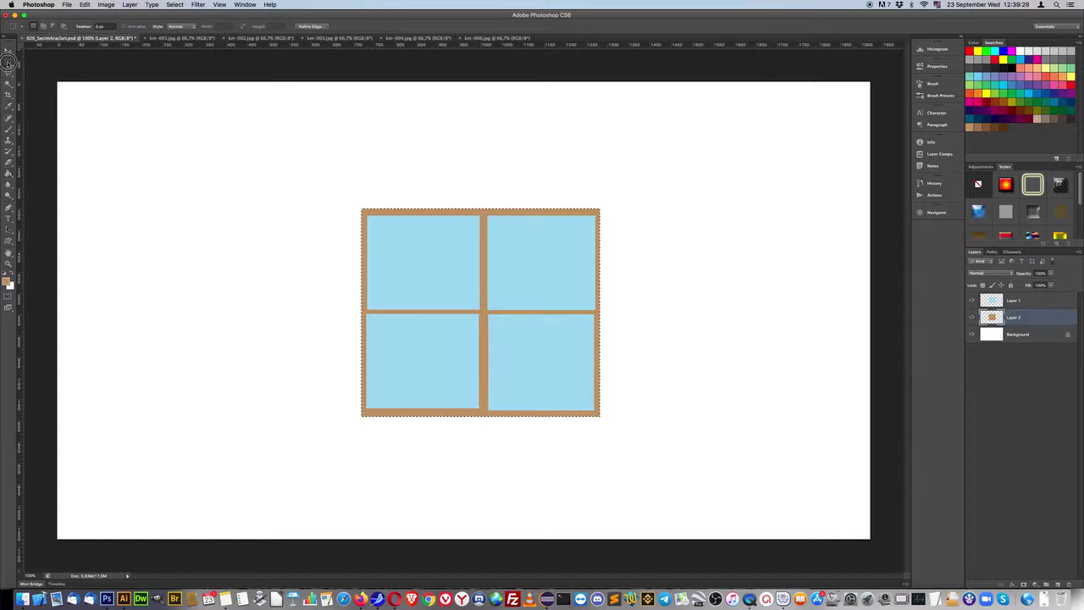
- On a new layer, fill a circular selection at the upper left with dark red
{"action": "left_click", "coordinate": [35, 68]}
{"action": "left_click_drag", "start_coordinate": [89, 110], "coordinate": [265, 278]}
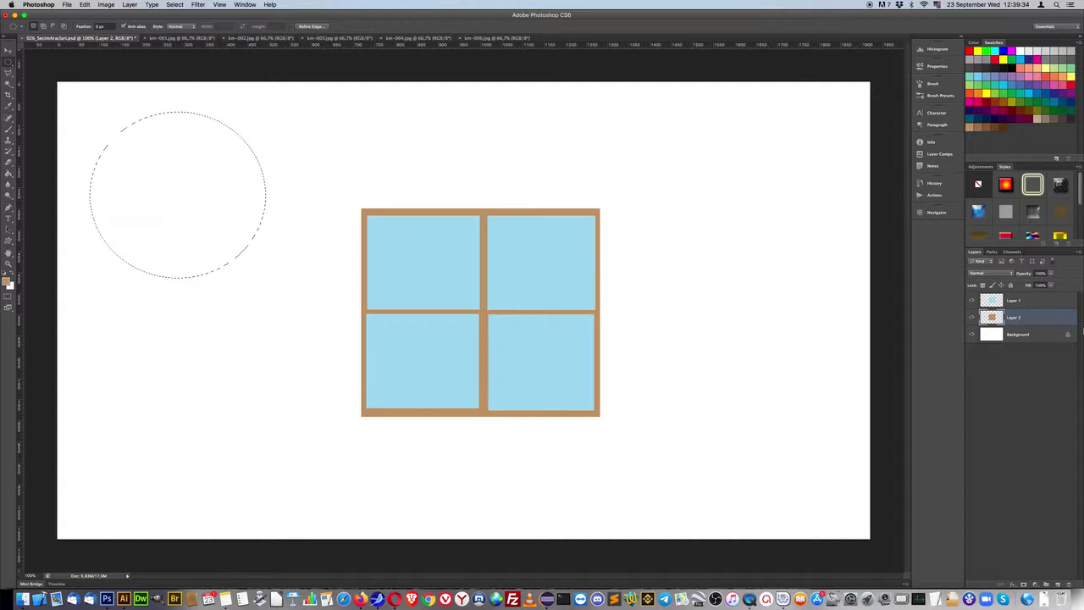
{"action": "left_click", "coordinate": [1058, 585]}
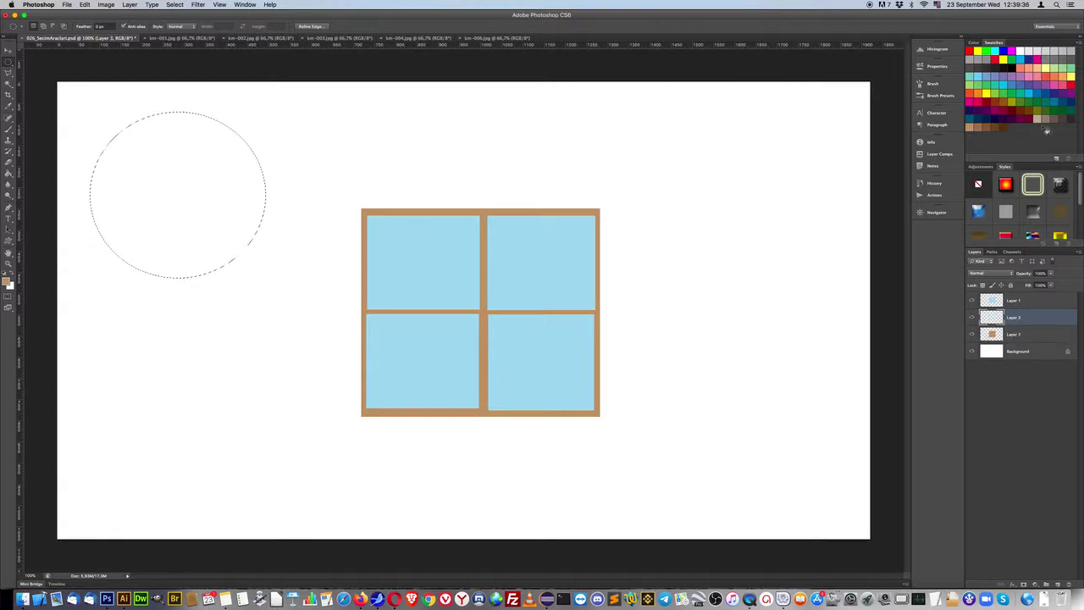
{"action": "left_click", "coordinate": [989, 100]}
{"action": "left_click", "coordinate": [9, 173]}
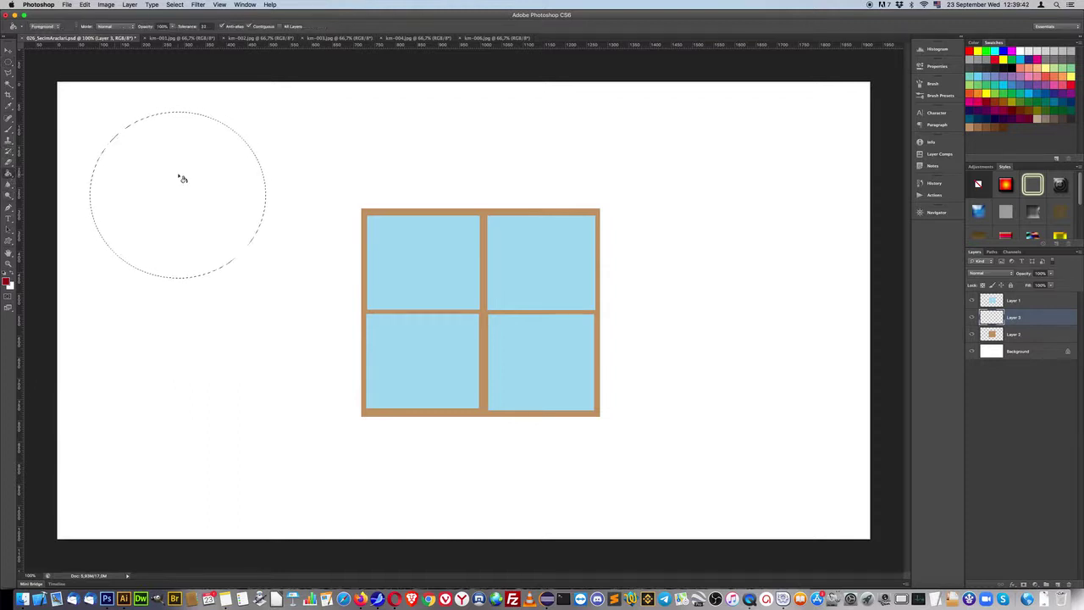
{"action": "left_click", "coordinate": [181, 178]}
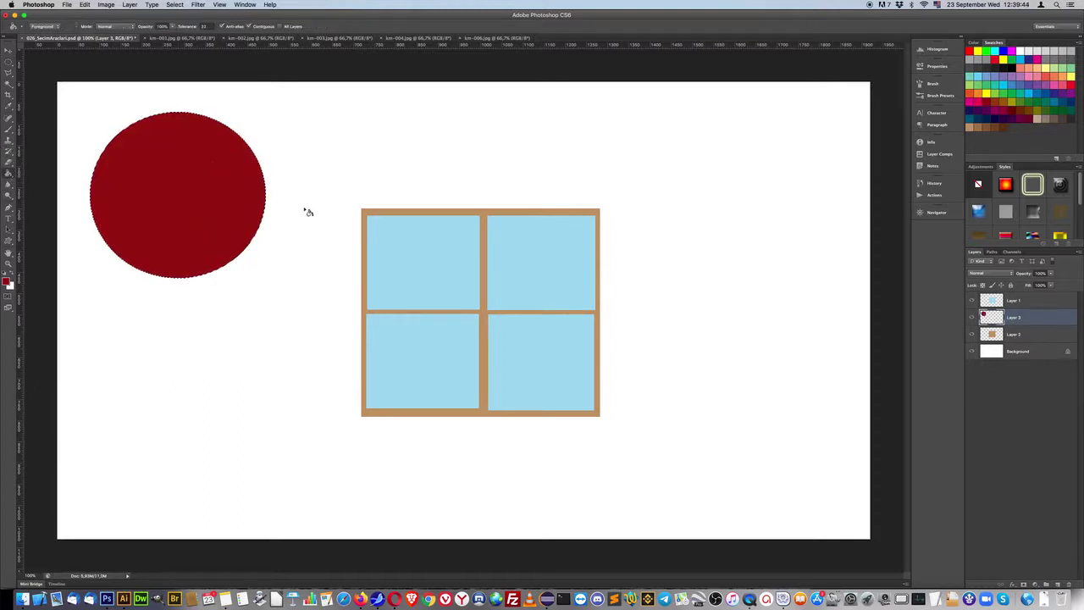
- Select a one-pixel horizontal row across the canvas with the Single Row Marquee
{"action": "left_click", "coordinate": [9, 64]}
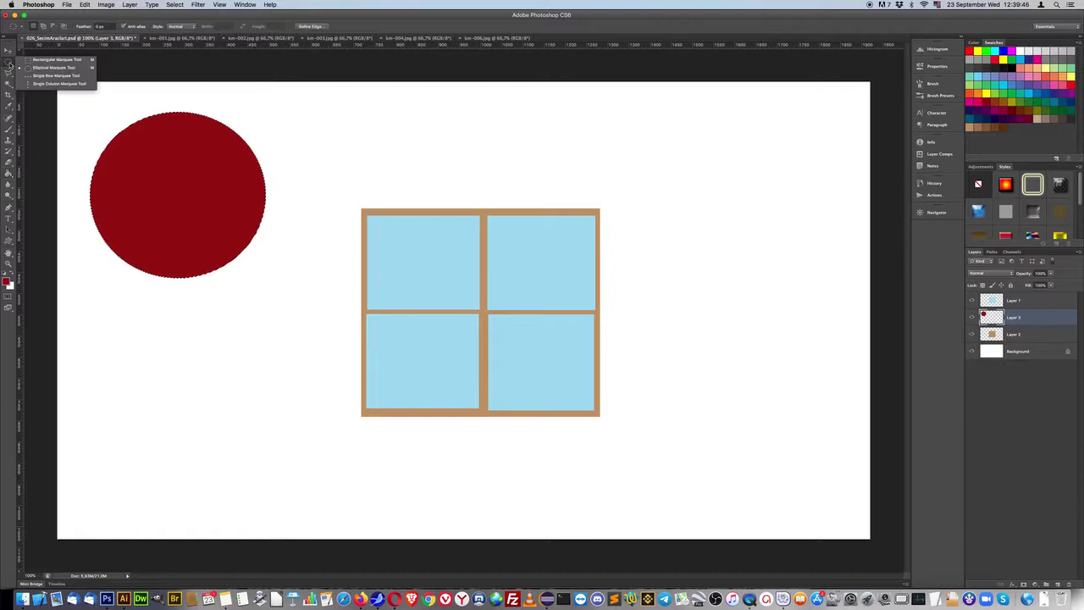
{"action": "left_click", "coordinate": [42, 62]}
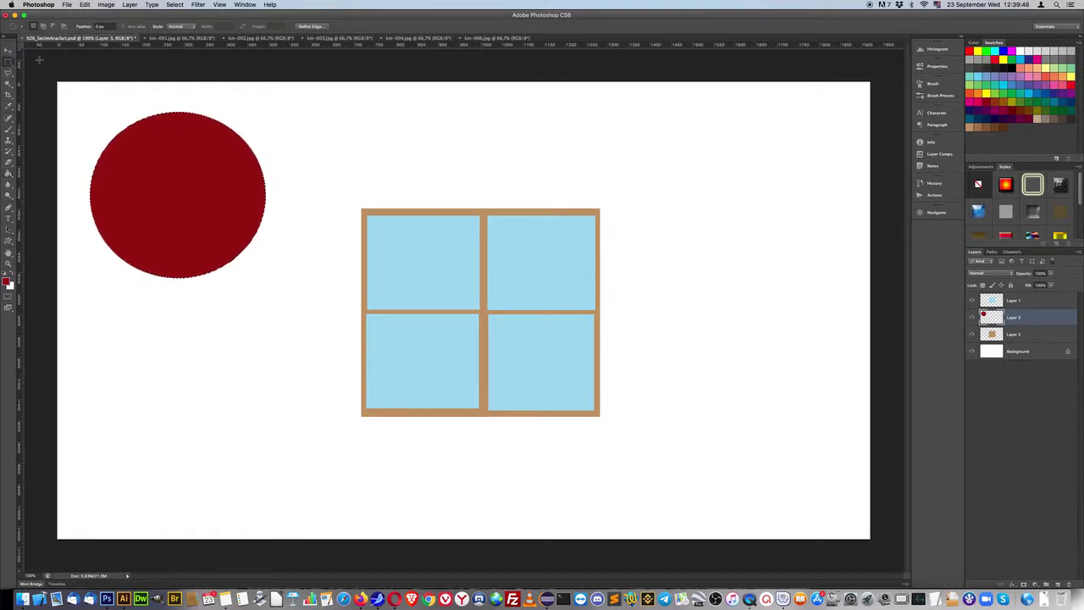
{"action": "left_click_drag", "start_coordinate": [10, 64], "coordinate": [36, 65]}
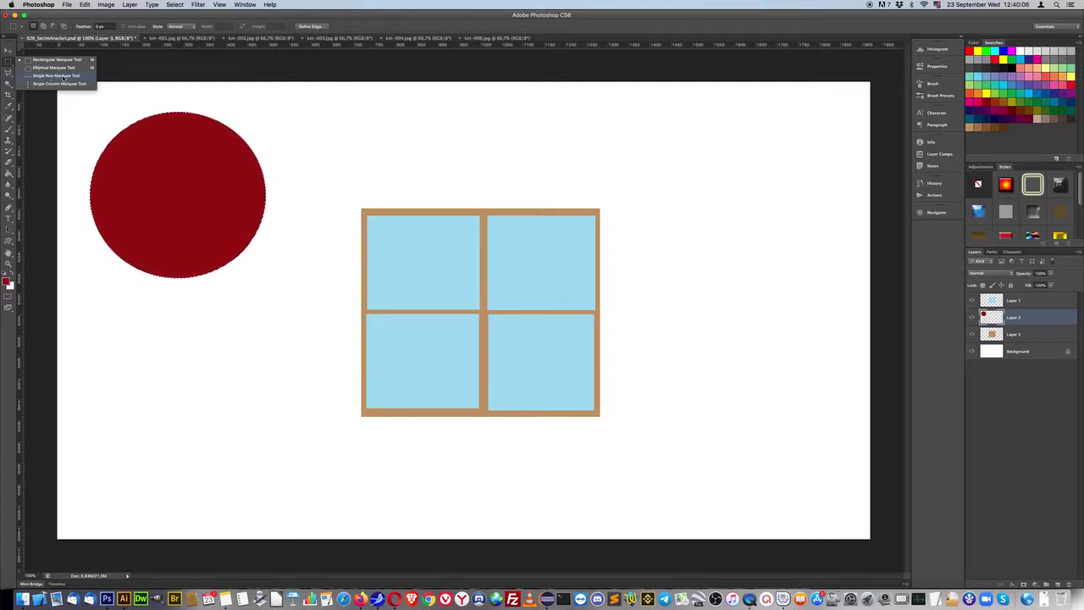
{"action": "left_click", "coordinate": [49, 75]}
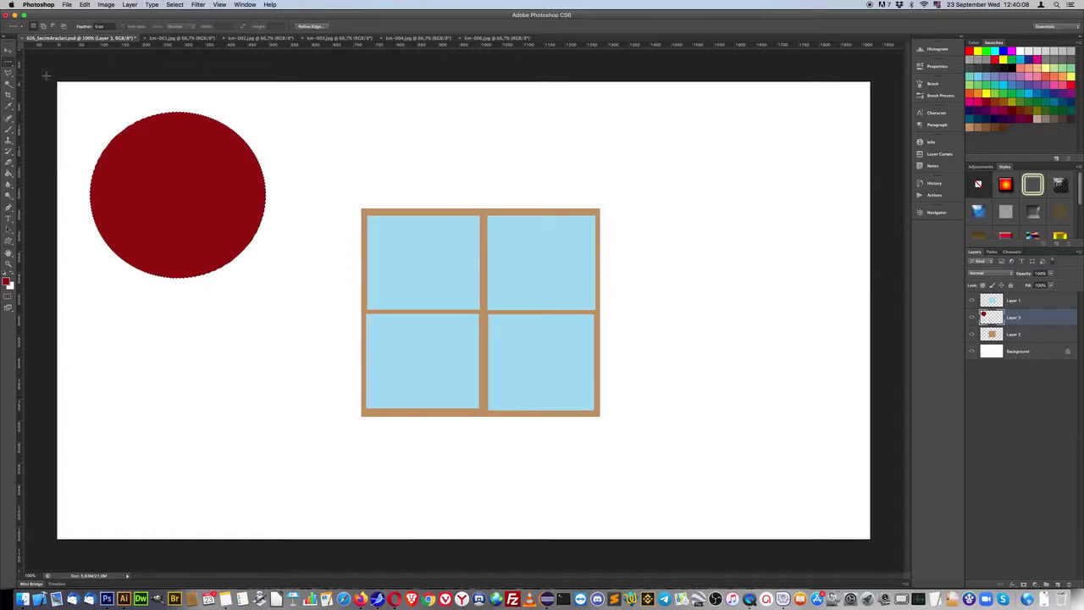
{"action": "mouse_move", "coordinate": [304, 332]}
{"action": "left_mouse_down"}
{"action": "mouse_move", "coordinate": [276, 359]}
{"action": "mouse_move", "coordinate": [290, 286]}
{"action": "left_mouse_up"}
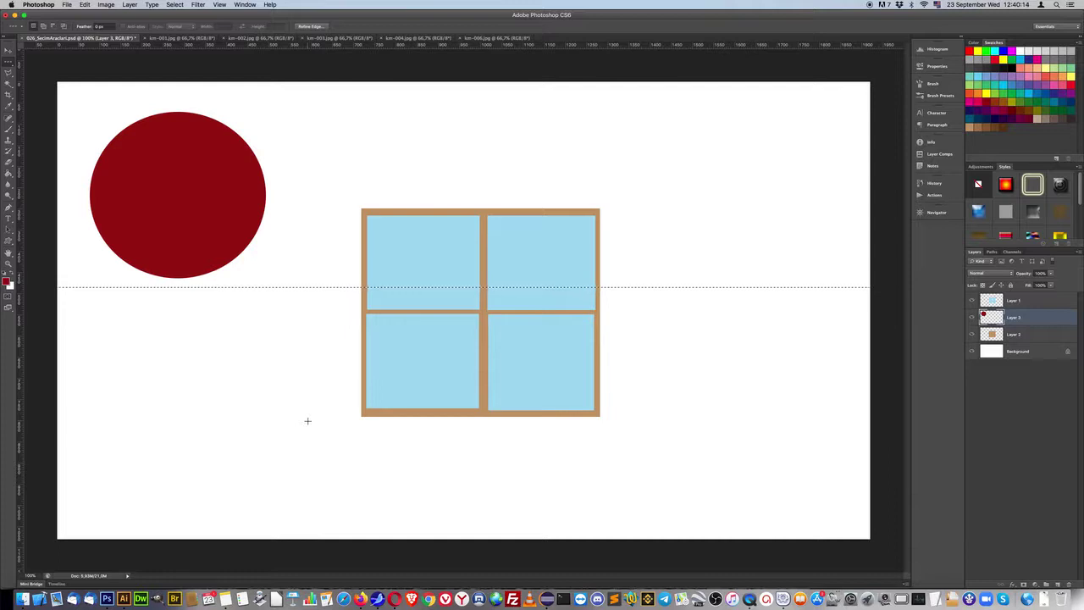
- Move the row selection down through the lower panes and zoom in on it
{"action": "left_click", "coordinate": [233, 376]}
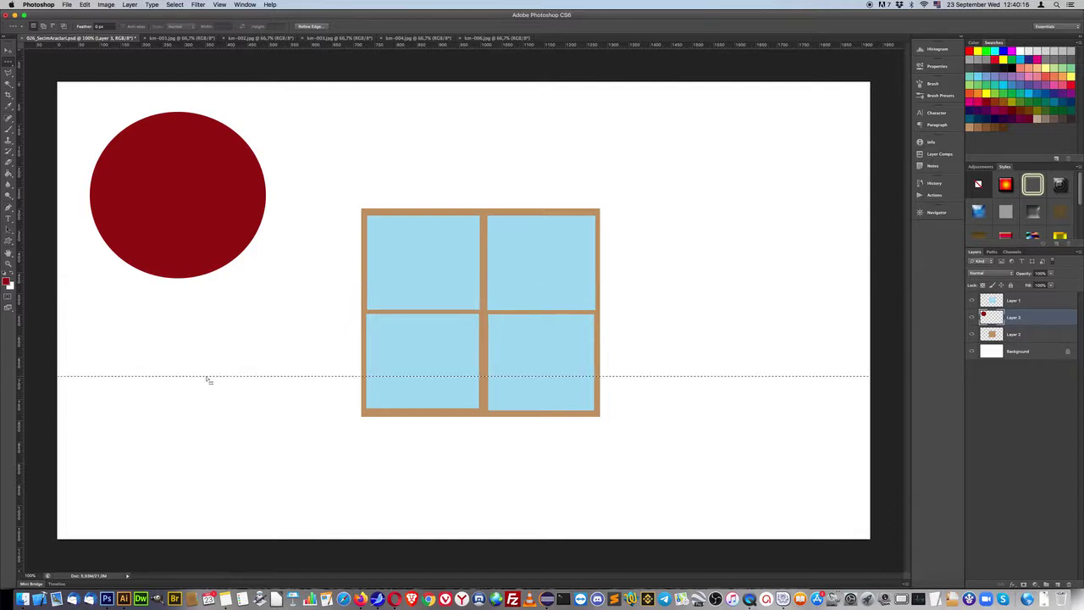
{"action": "left_click", "coordinate": [7, 265]}
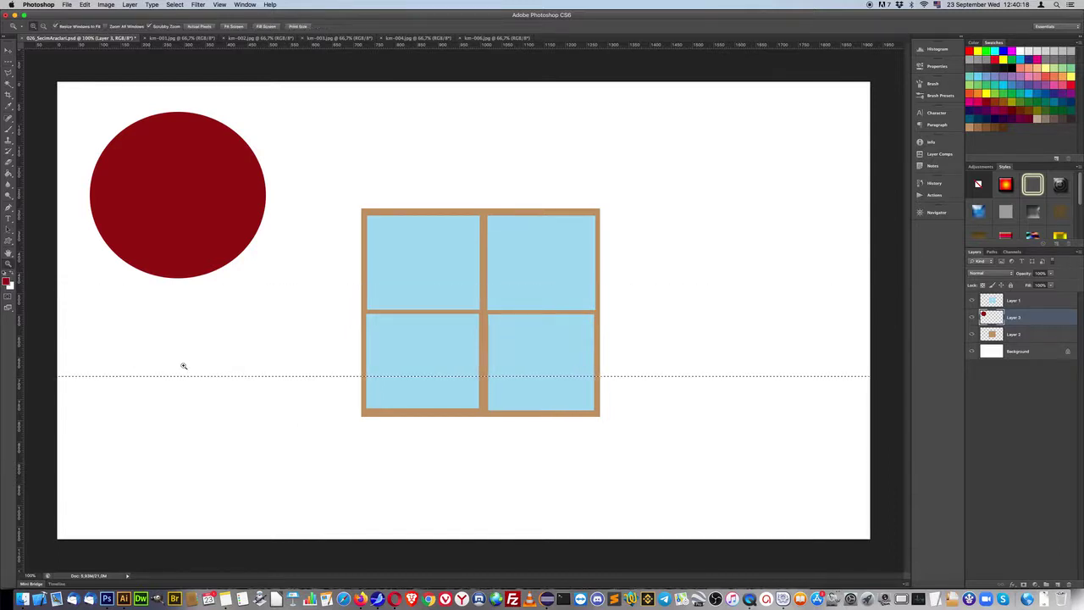
{"action": "left_click_drag", "start_coordinate": [104, 370], "coordinate": [196, 423]}
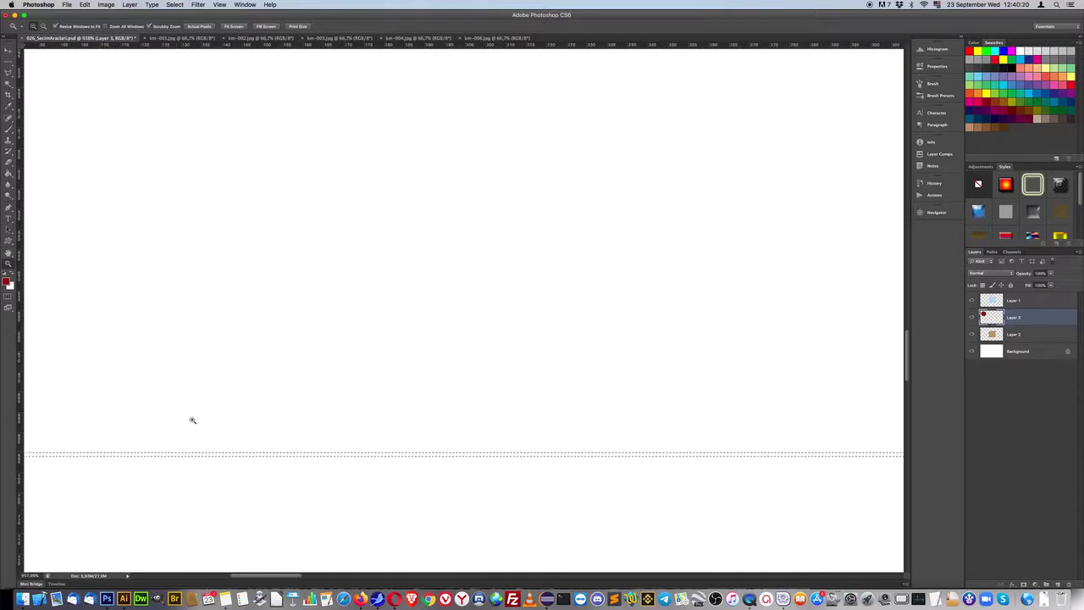
{"action": "left_click", "coordinate": [202, 463]}
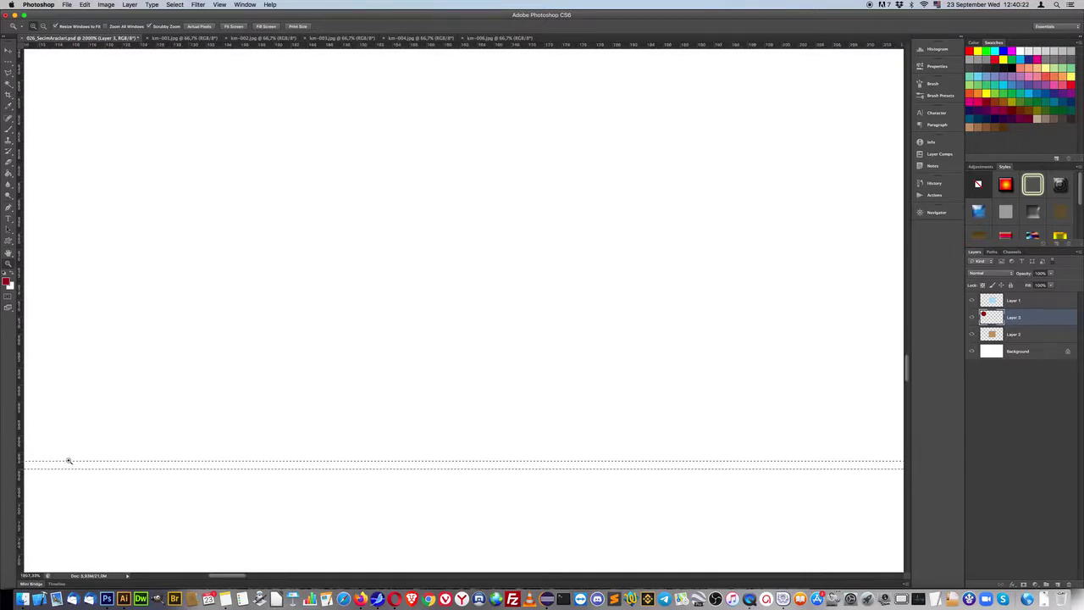
{"action": "left_click", "coordinate": [8, 253]}
{"action": "left_click_drag", "start_coordinate": [296, 288], "coordinate": [296, 281]}
{"action": "scroll", "coordinate": [580, 235], "scroll_direction": "down", "scroll_amount": 3}
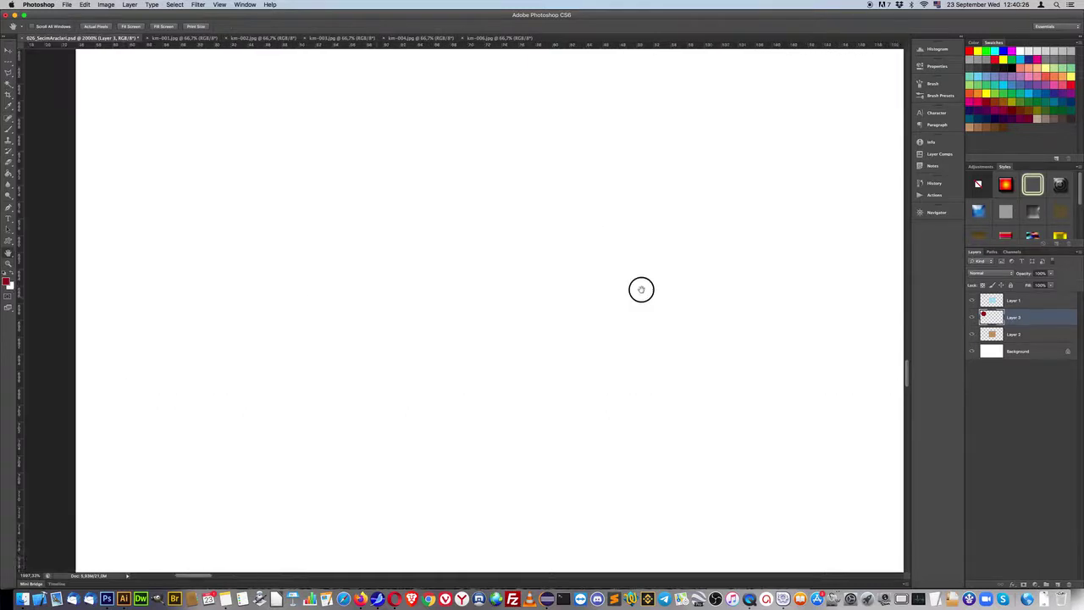
{"action": "scroll", "coordinate": [635, 292], "scroll_direction": "left", "scroll_amount": 5}
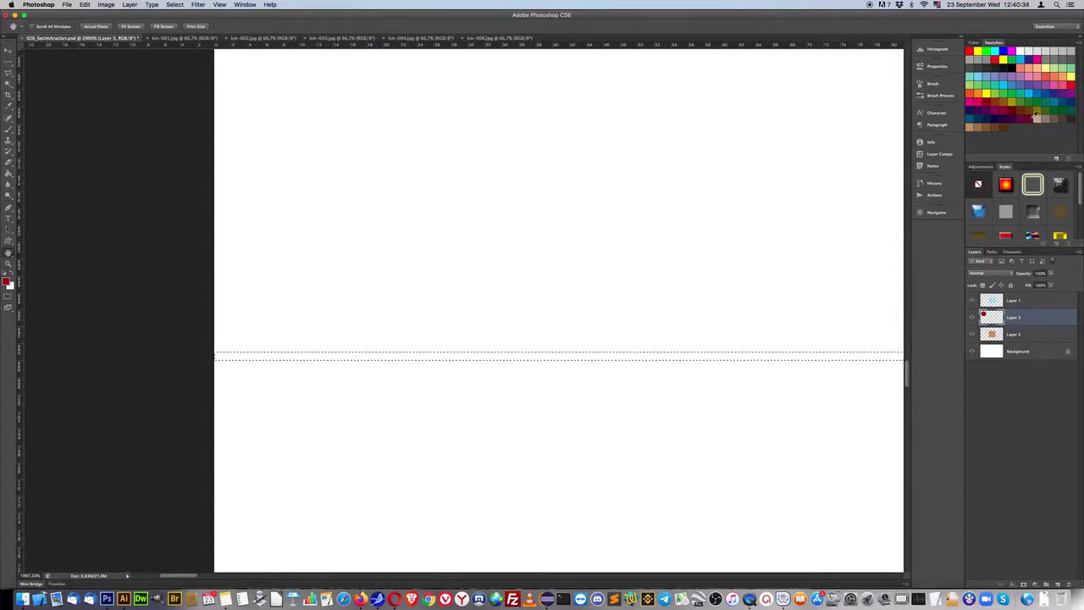
- Fill the row with blue on a new layer, then fit the whole image in the window
{"action": "left_click", "coordinate": [1007, 51]}
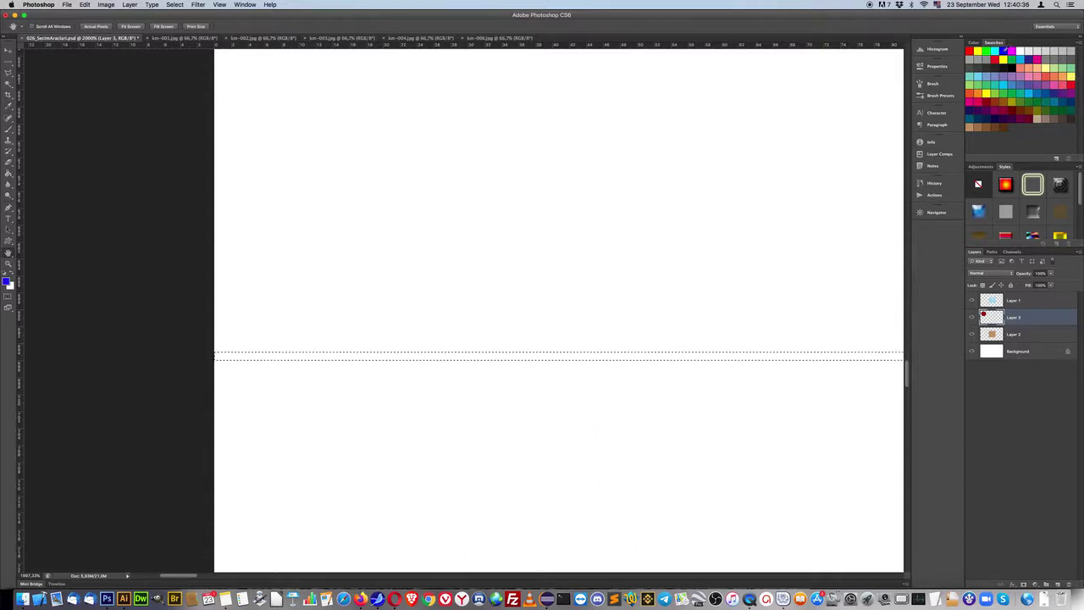
{"action": "left_click", "coordinate": [1059, 584]}
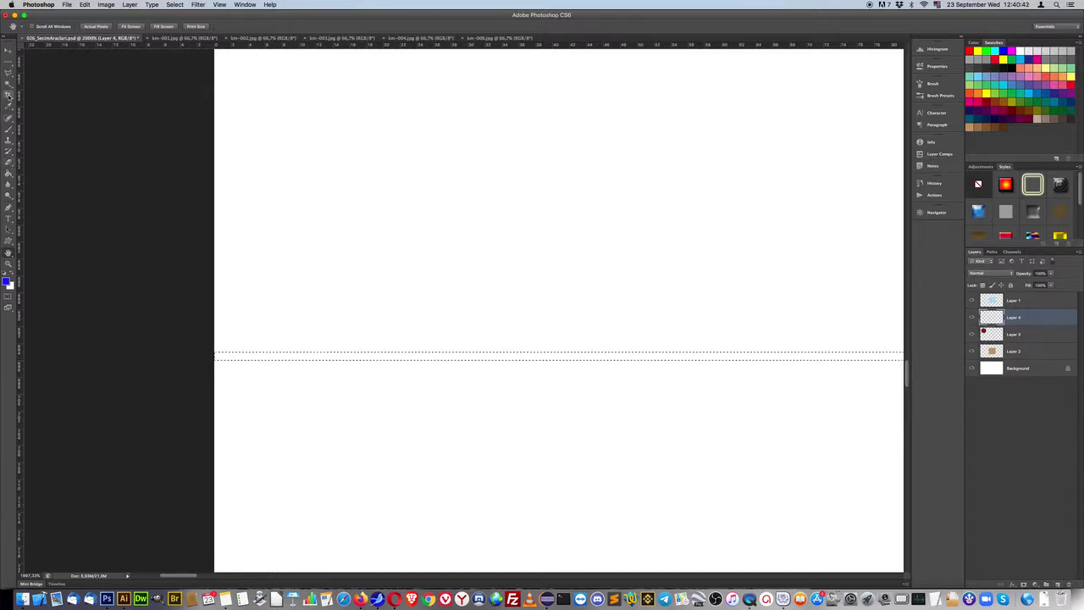
{"action": "left_click", "coordinate": [9, 172]}
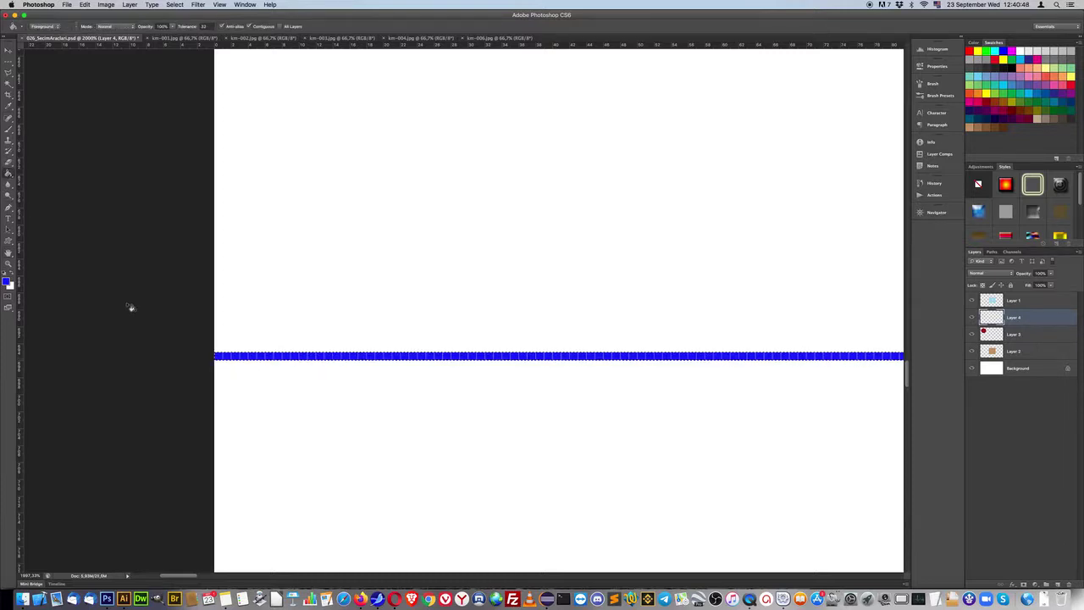
{"action": "double_click", "coordinate": [8, 252]}
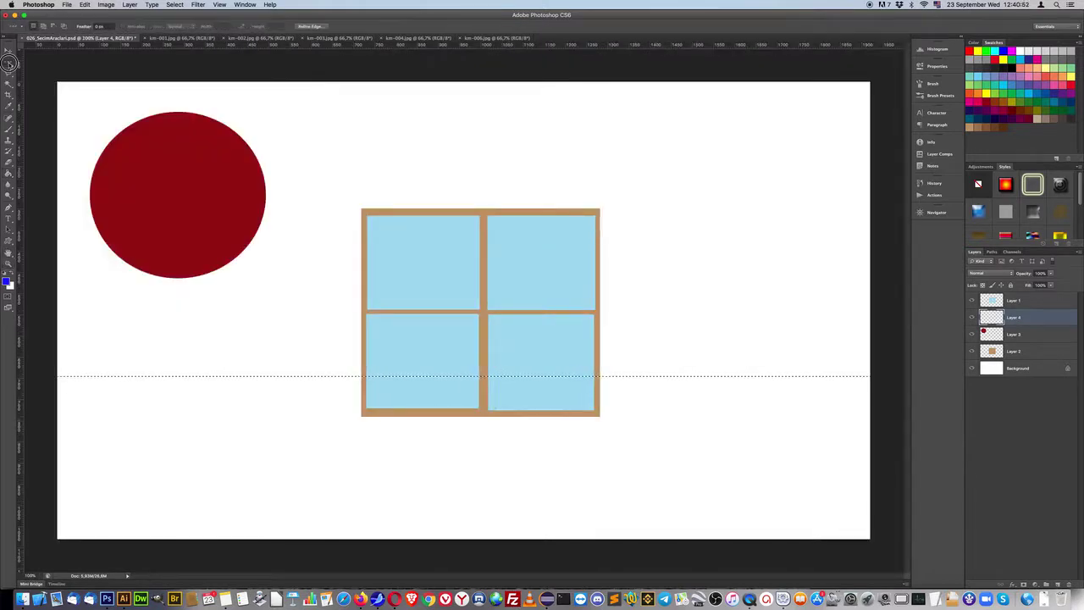
- Deselect, drag Layer 4 with the blue line to the top of the stack, and activate Layer 2
{"action": "left_click_drag", "start_coordinate": [9, 61], "coordinate": [51, 66]}
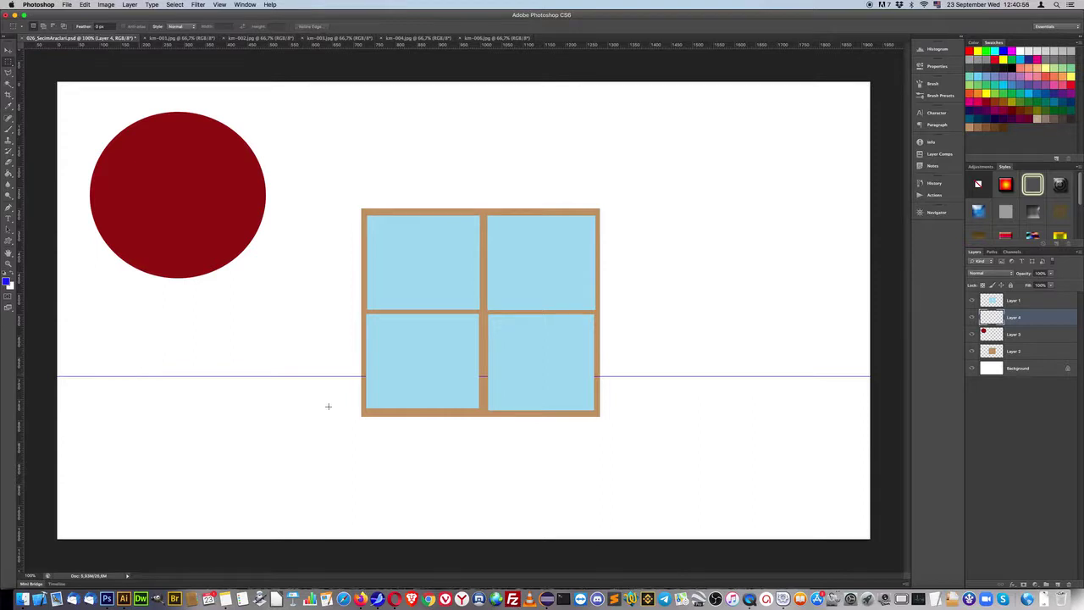
{"action": "left_click", "coordinate": [994, 298]}
{"action": "left_click_drag", "start_coordinate": [994, 298], "coordinate": [994, 294]}
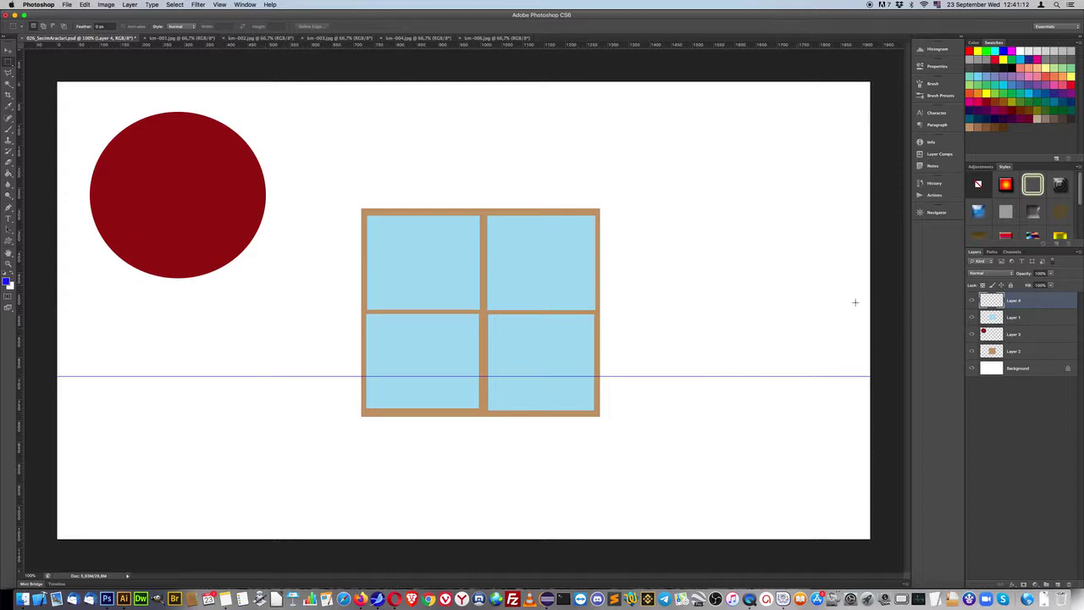
{"action": "left_click", "coordinate": [993, 354]}
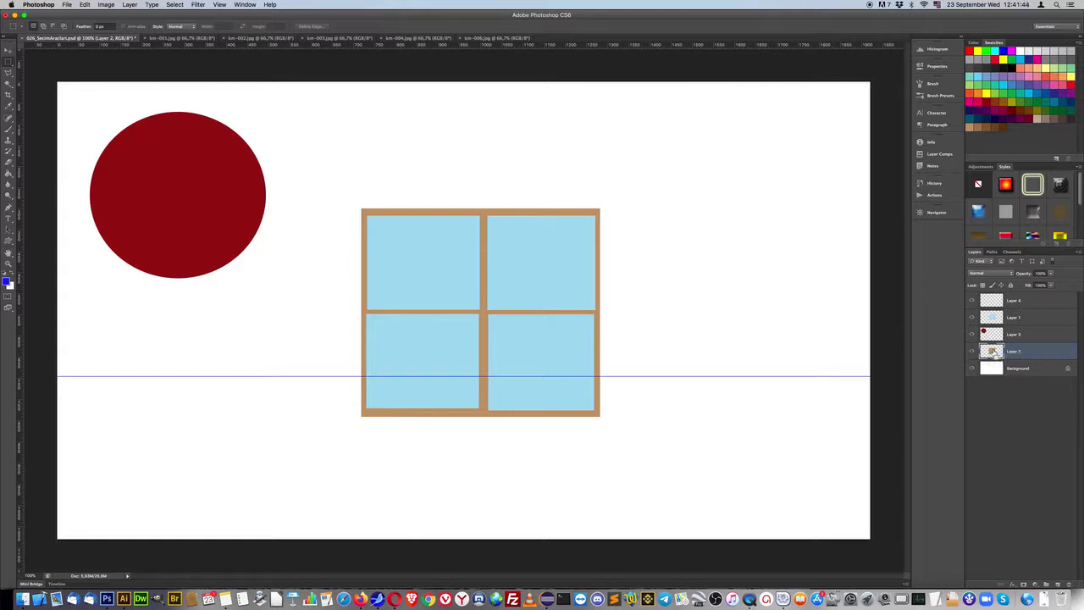
- Hide the circle, frame and pane layers so only the blue line shows on white
{"action": "left_click", "coordinate": [992, 351], "text": "super"}
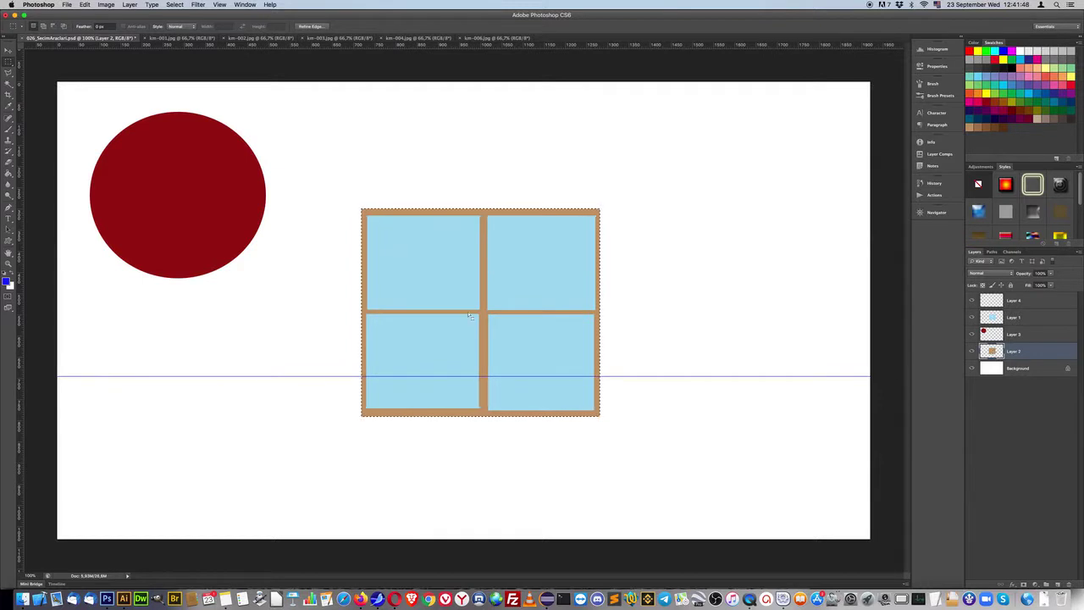
{"action": "left_click_drag", "start_coordinate": [971, 352], "coordinate": [971, 299]}
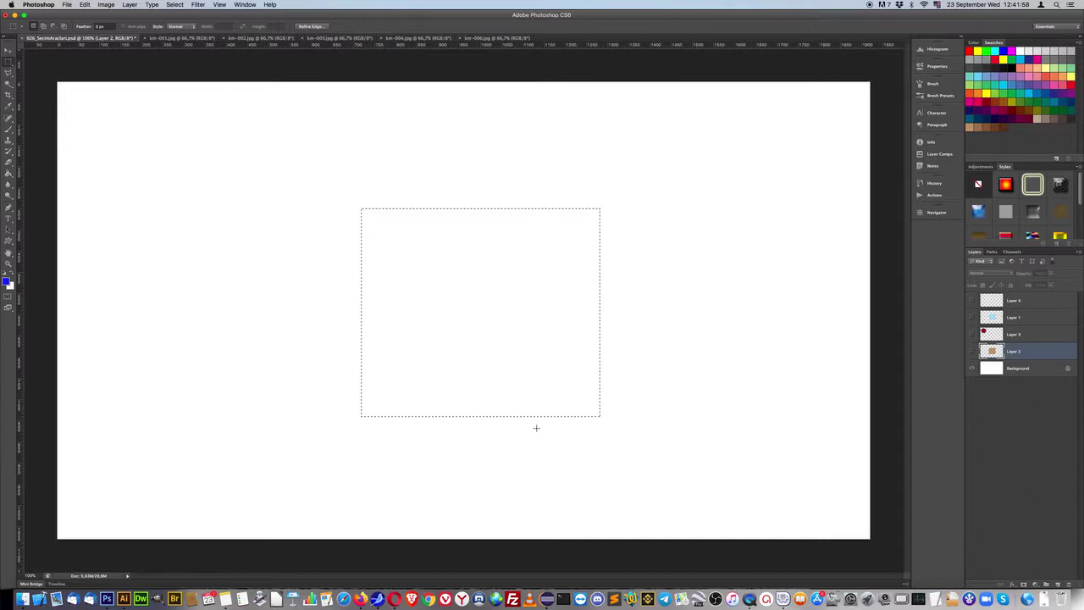
{"action": "left_click", "coordinate": [971, 351]}
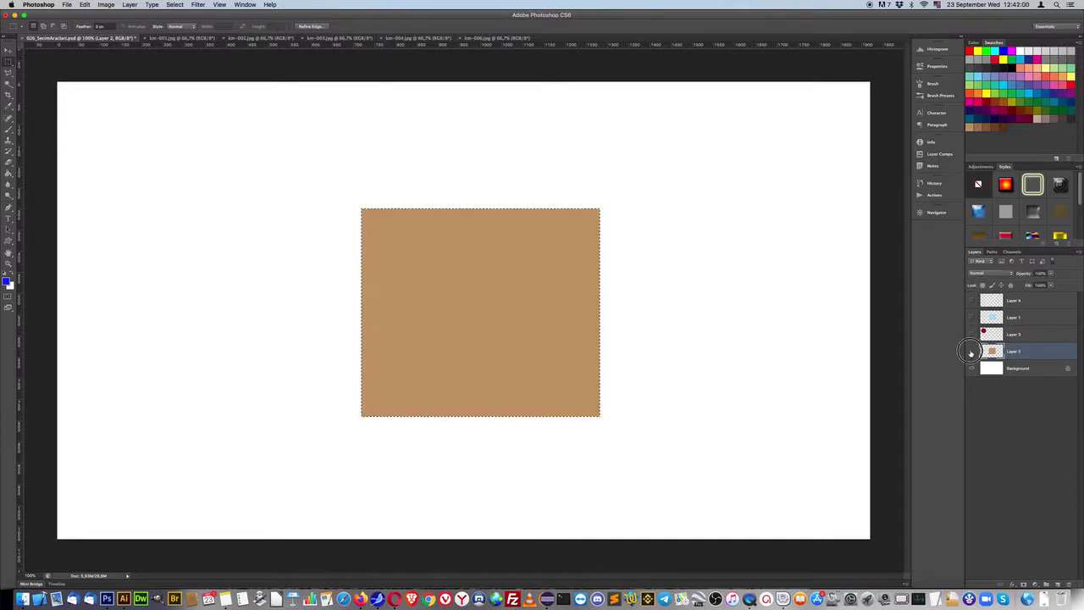
{"action": "left_click", "coordinate": [971, 351]}
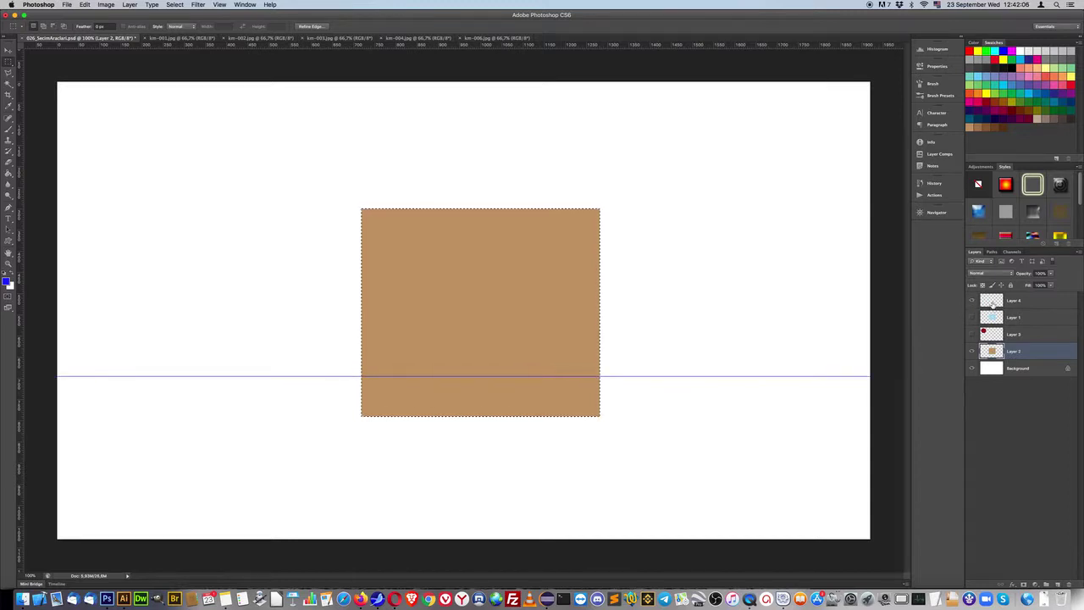
{"action": "left_click", "coordinate": [992, 303]}
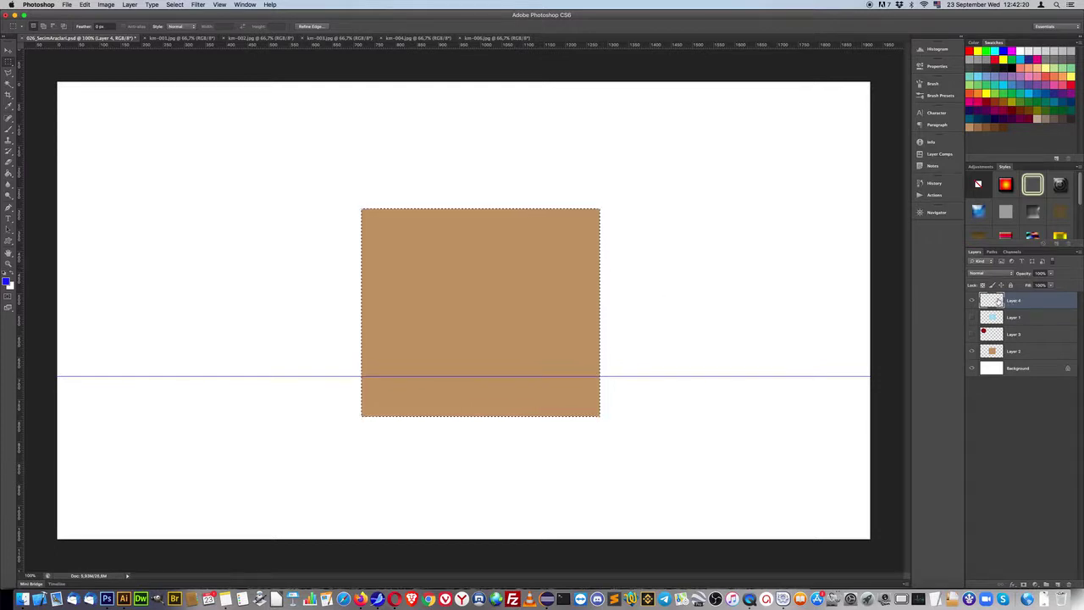
{"action": "left_click", "coordinate": [972, 350]}
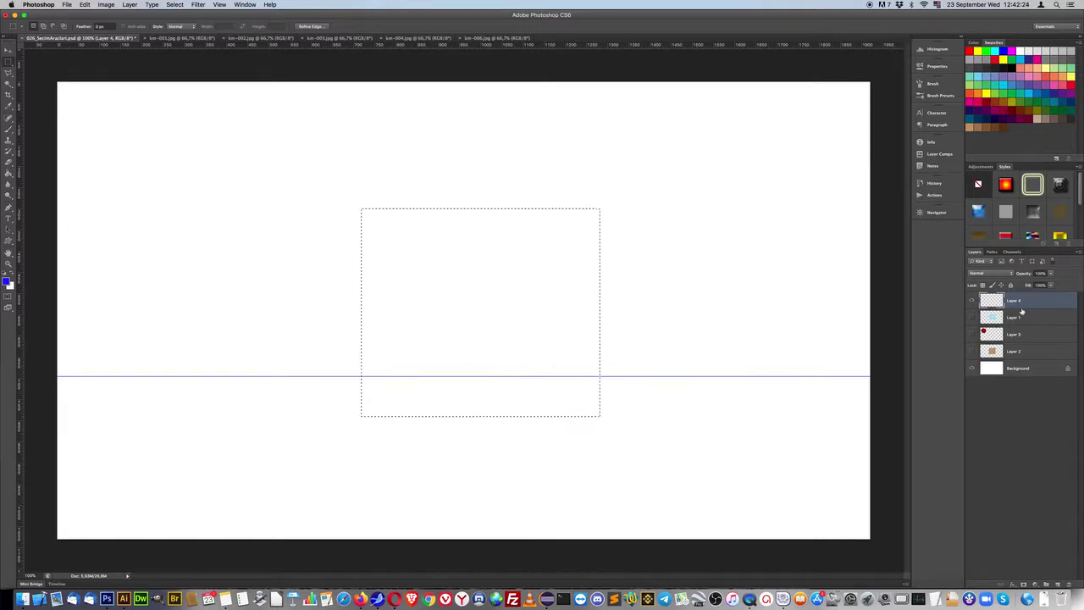
{"action": "left_click", "coordinate": [972, 301]}
{"action": "left_click", "coordinate": [972, 301]}
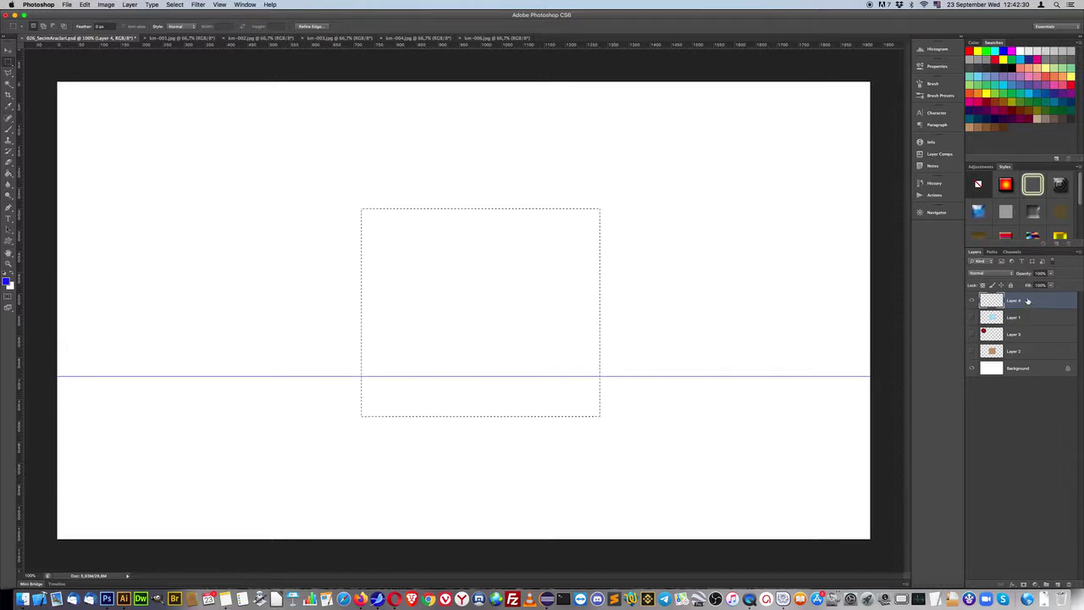
- Remove the extra Layer 5, undo twice to restore the selection, and activate Layer 4
{"action": "key", "text": "ctrl+j"}
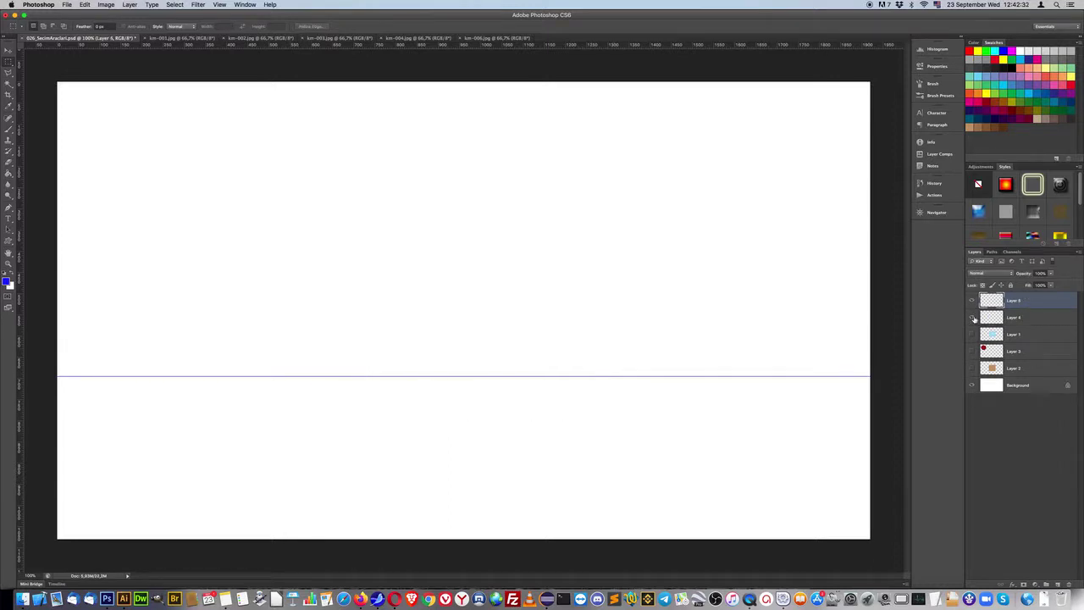
{"action": "left_click", "coordinate": [972, 318]}
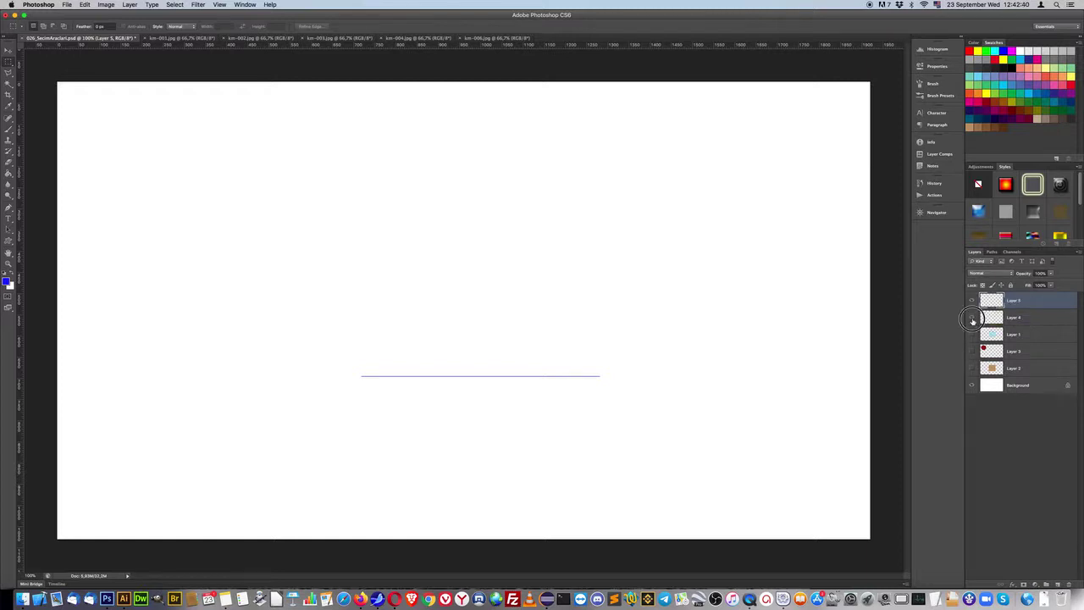
{"action": "left_click", "coordinate": [971, 316]}
{"action": "left_click_drag", "start_coordinate": [994, 307], "coordinate": [1069, 584]}
{"action": "key", "text": "super+z"}
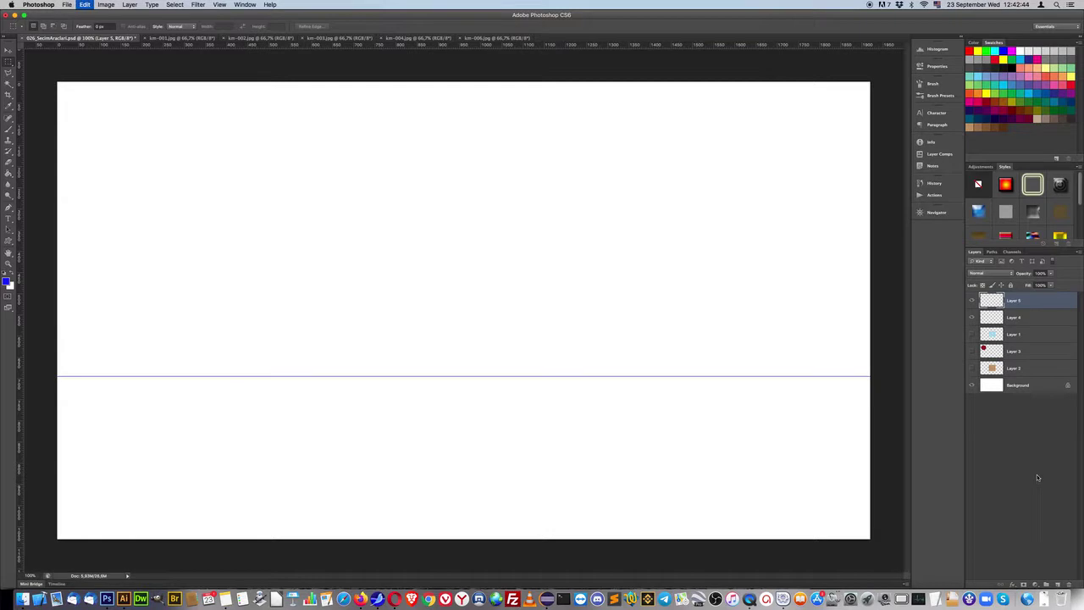
{"action": "key", "text": "super+z"}
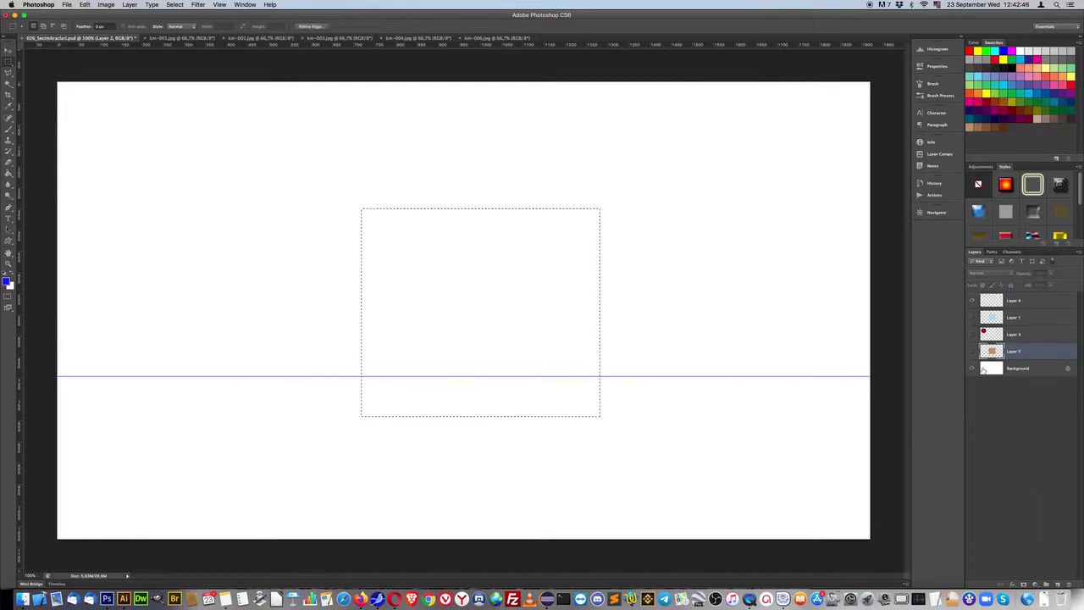
{"action": "left_click", "coordinate": [1015, 301]}
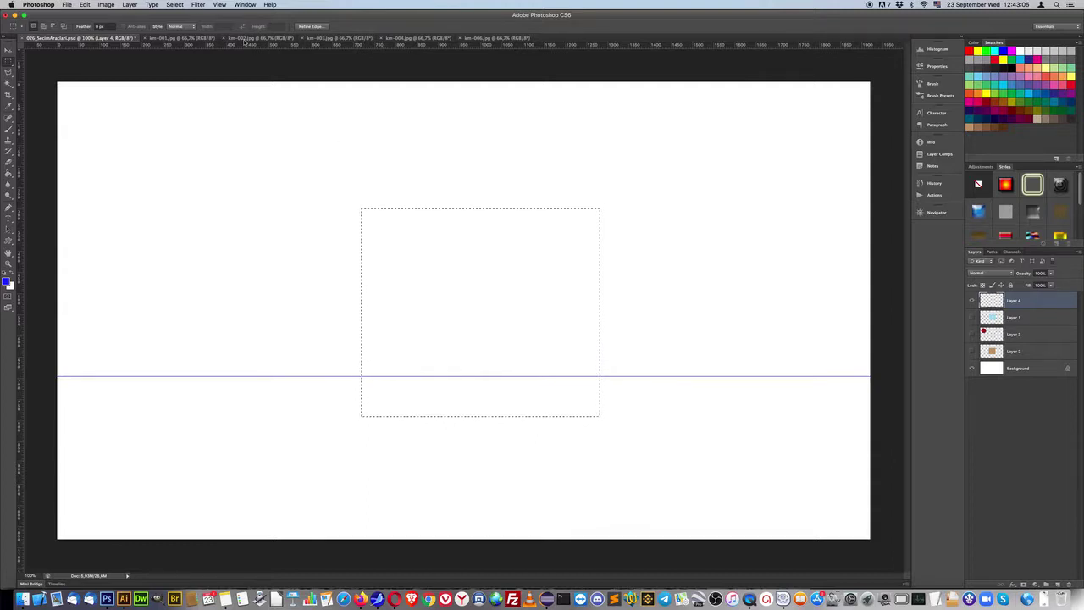
{"action": "left_click", "coordinate": [174, 5]}
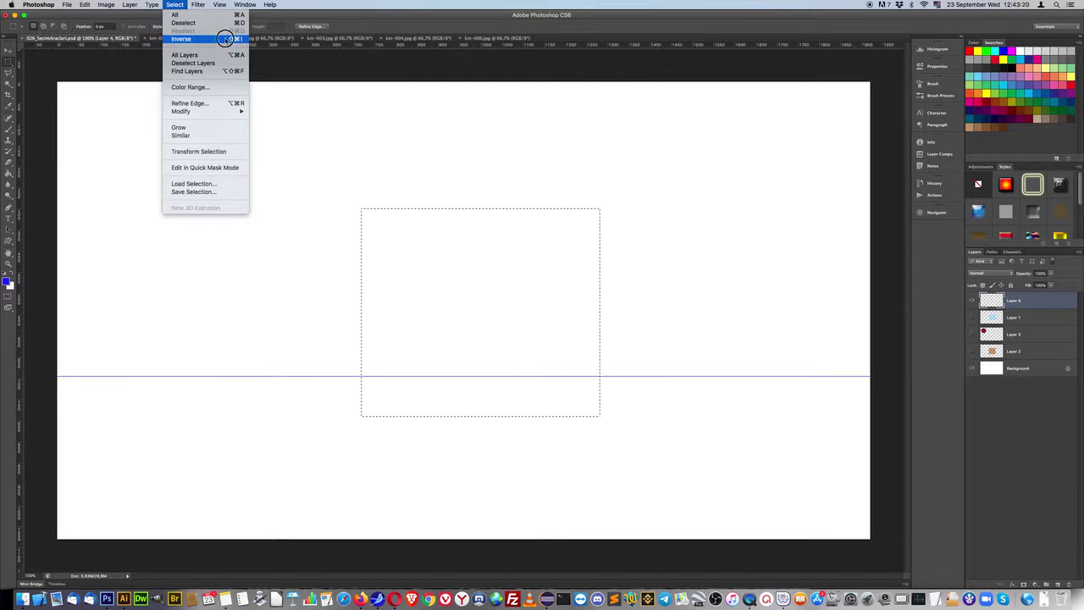
- Invert the selection and test-paint red brush strokes outside the square
{"action": "left_click", "coordinate": [231, 39]}
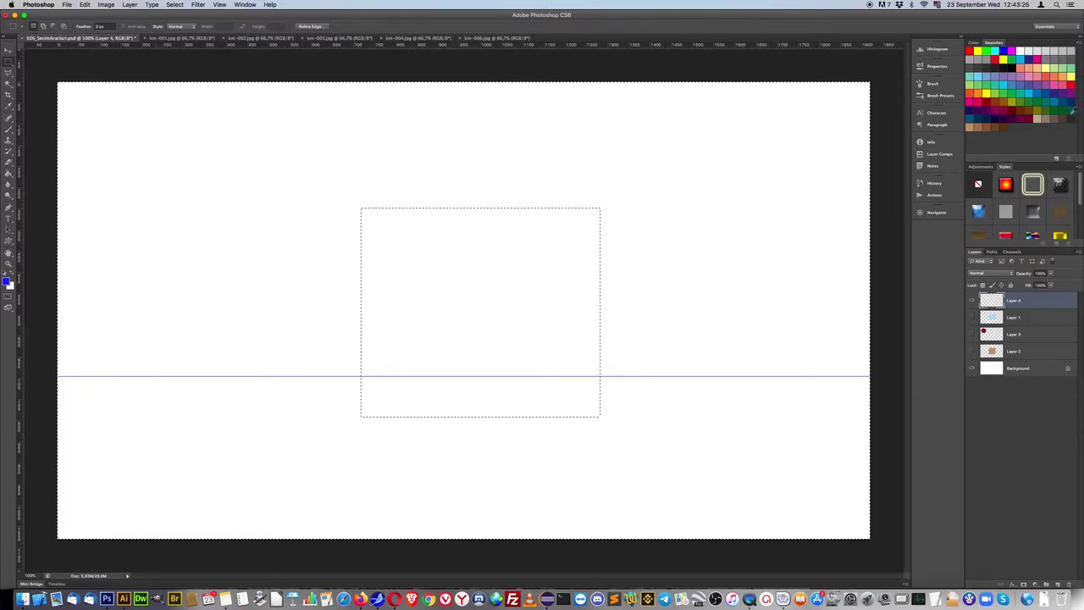
{"action": "left_click", "coordinate": [982, 94]}
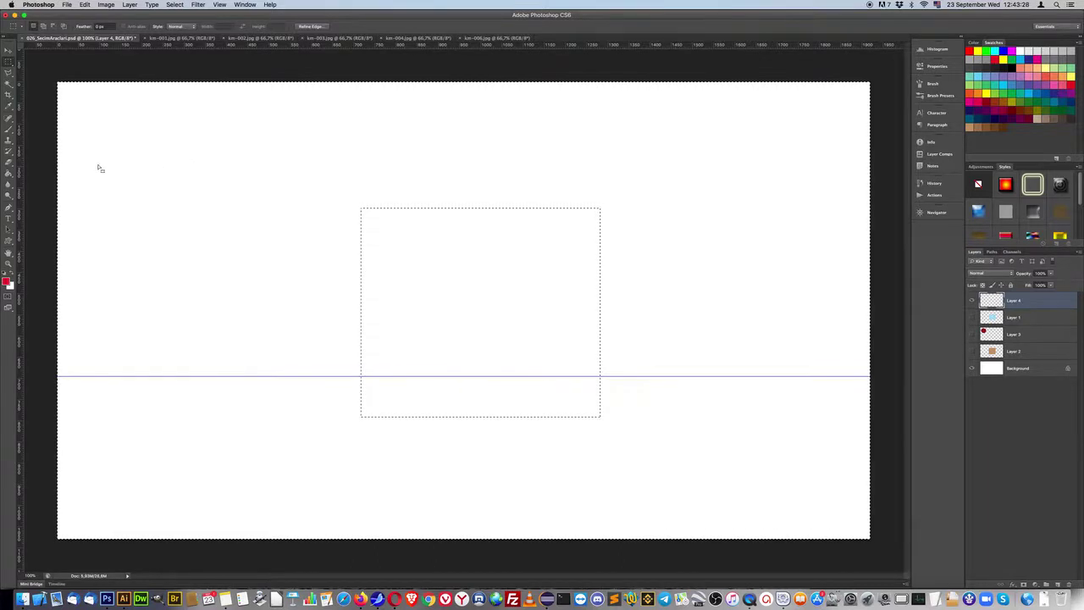
{"action": "key", "text": "b"}
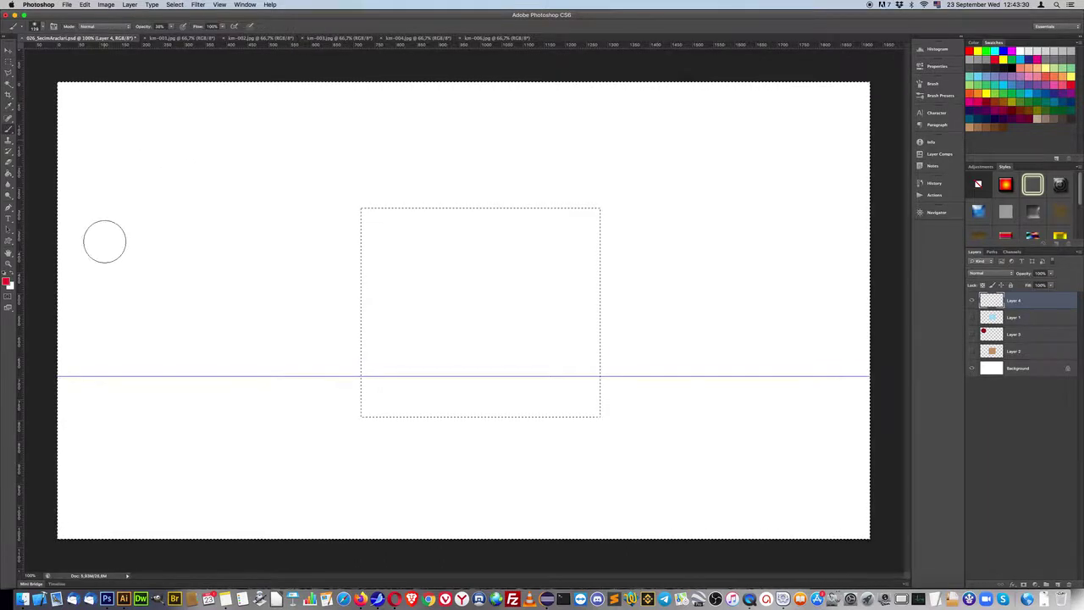
{"action": "left_click_drag", "start_coordinate": [153, 123], "coordinate": [241, 414]}
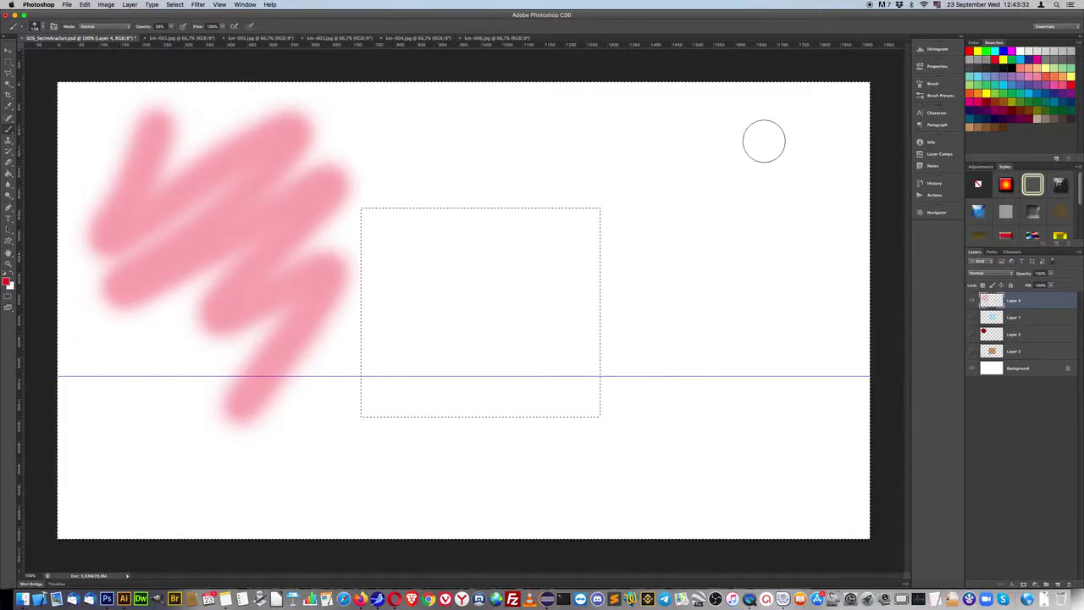
{"action": "left_click_drag", "start_coordinate": [779, 114], "coordinate": [275, 154]}
{"action": "left_click", "coordinate": [781, 164]}
{"action": "left_click_drag", "start_coordinate": [785, 266], "coordinate": [689, 536]}
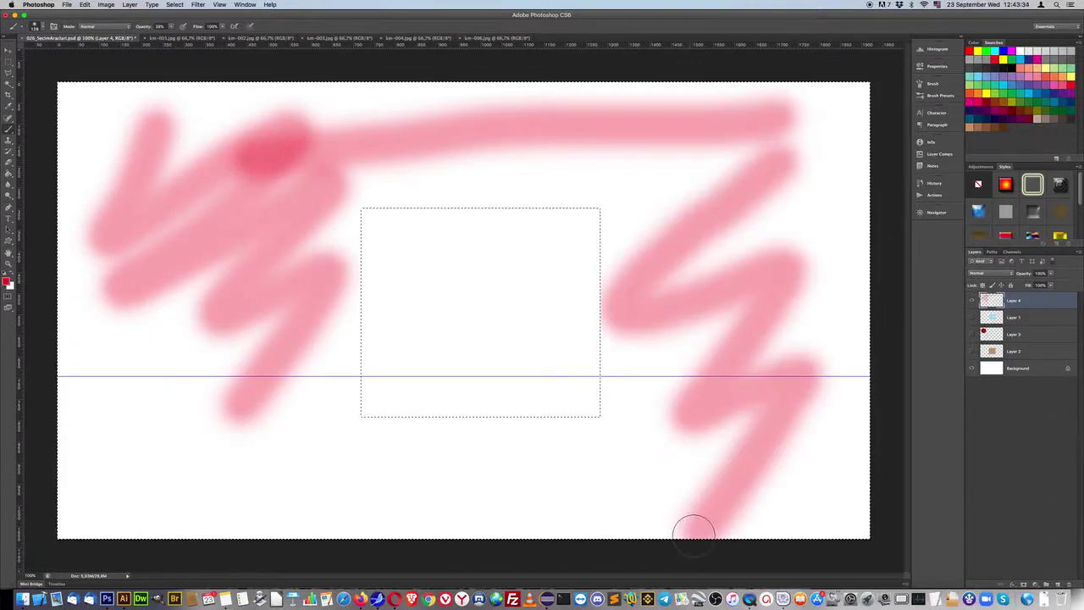
{"action": "mouse_move", "coordinate": [505, 464]}
{"action": "left_mouse_down"}
{"action": "mouse_move", "coordinate": [380, 501]}
{"action": "mouse_move", "coordinate": [93, 448]}
{"action": "left_mouse_up"}
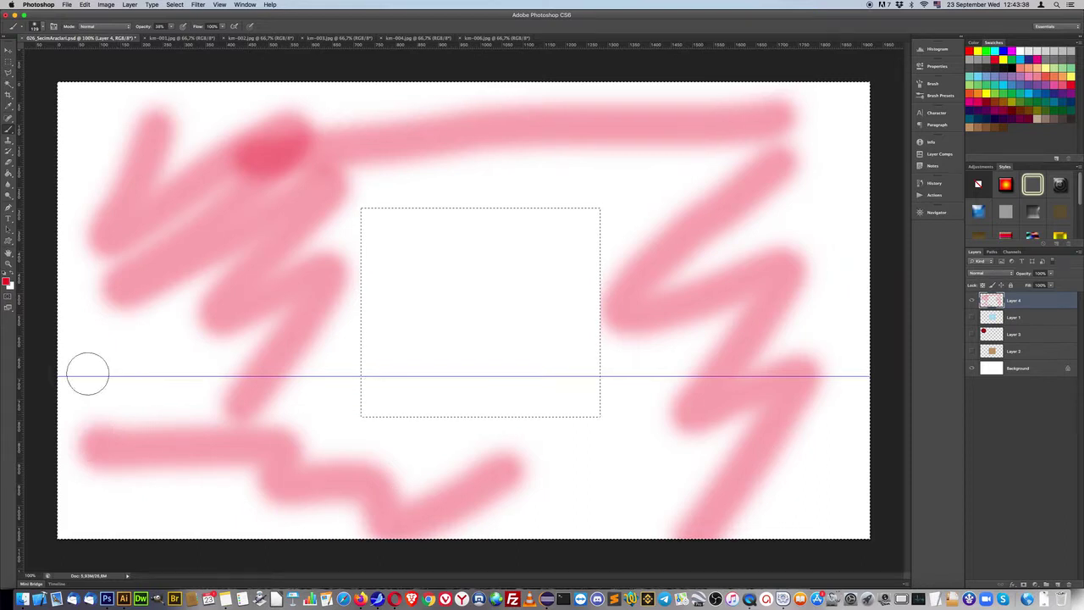
{"action": "mouse_move", "coordinate": [64, 377]}
{"action": "left_mouse_down"}
{"action": "mouse_move", "coordinate": [866, 375]}
{"action": "mouse_move", "coordinate": [449, 386]}
{"action": "mouse_move", "coordinate": [57, 377]}
{"action": "left_mouse_up"}
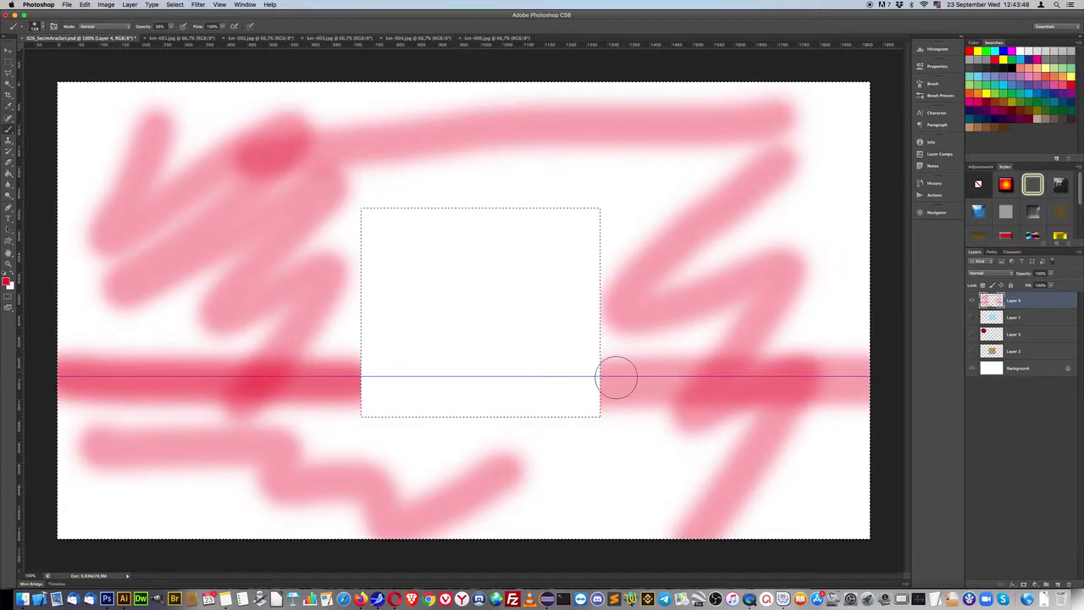
- Undo the brush strokes, delete the blue line outside the square, and deselect
{"action": "key", "text": "ctrl+alt+z"}
{"action": "key", "text": "ctrl+alt+z"}
{"action": "key", "text": "ctrl+alt+z"}
{"action": "key", "text": "ctrl+alt+z"}
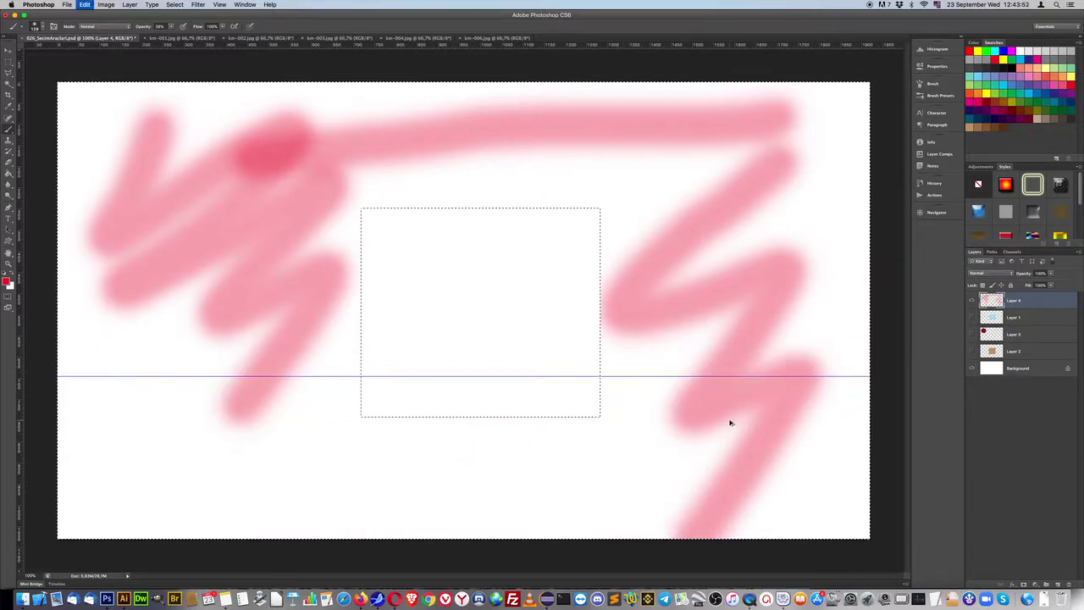
{"action": "key", "text": "ctrl+alt+z"}
{"action": "key", "text": "ctrl+alt+z"}
{"action": "key", "text": "ctrl+alt+z"}
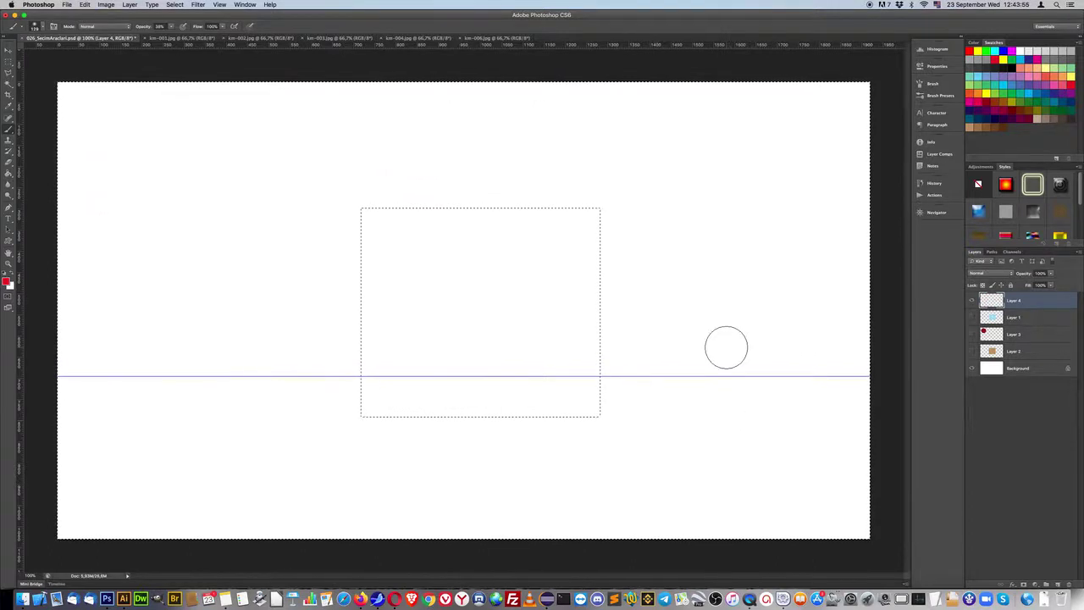
{"action": "key", "text": "ctrl+shift+z"}
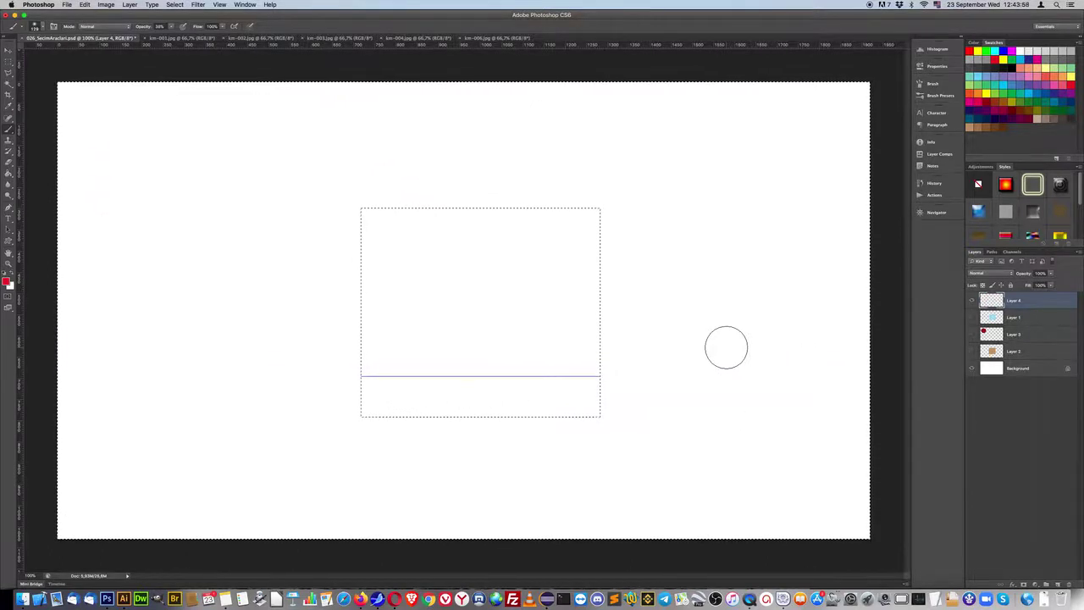
{"action": "key", "text": "ctrl+d"}
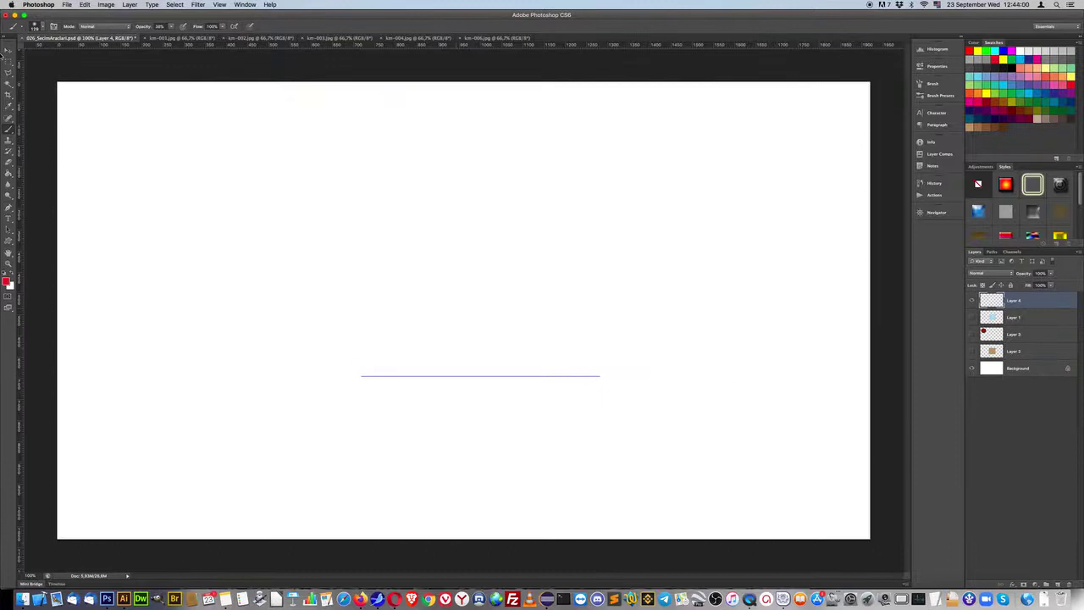
{"action": "left_click", "coordinate": [8, 61]}
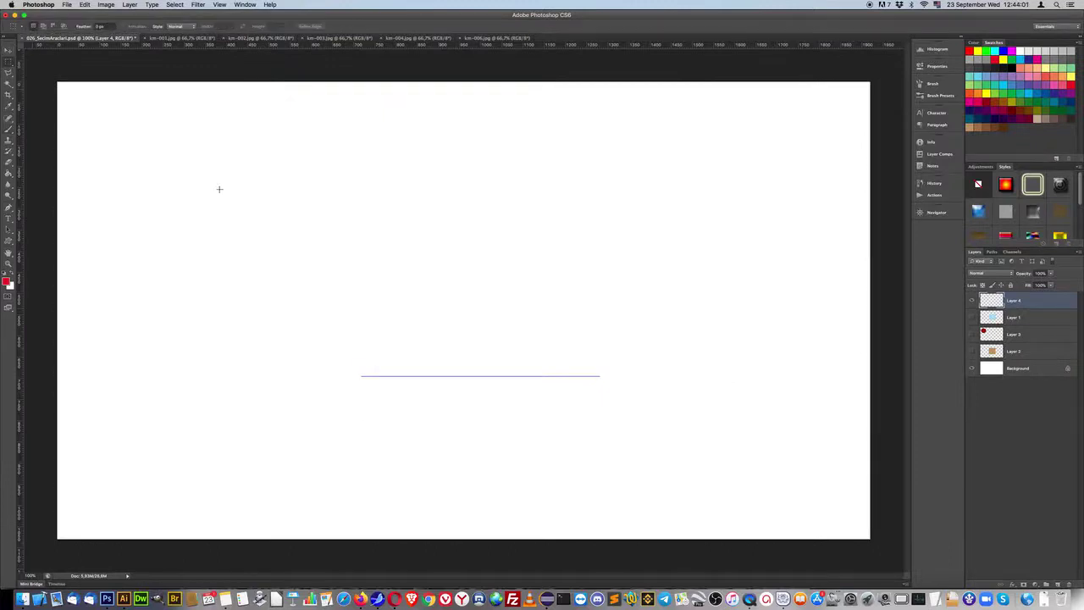
- Show all hidden layers again and select a one-pixel vertical column
{"action": "left_click", "coordinate": [971, 317]}
{"action": "left_click", "coordinate": [972, 350]}
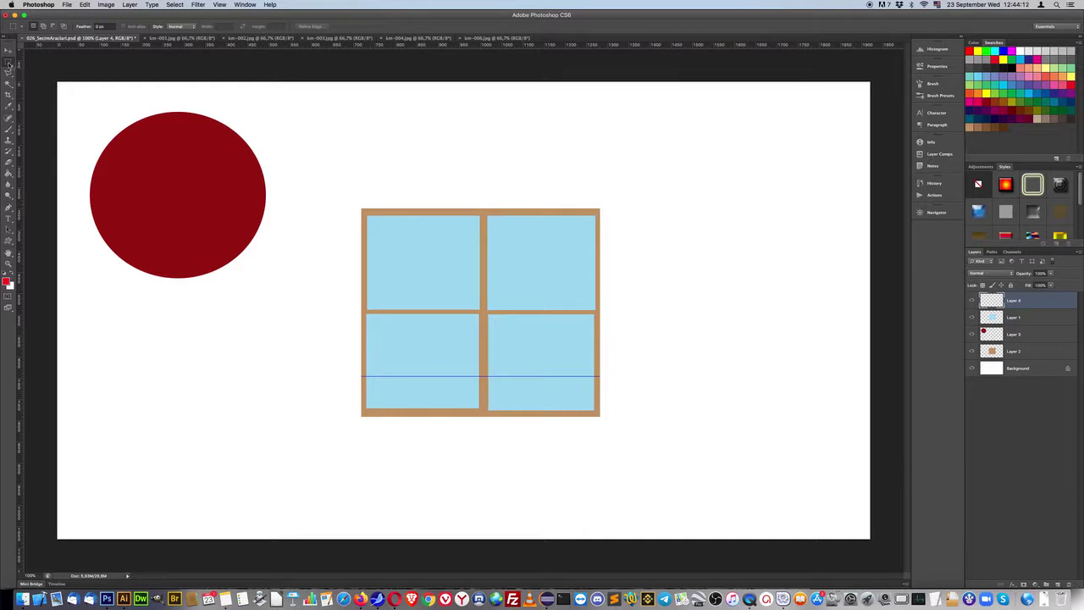
{"action": "left_click_drag", "start_coordinate": [8, 63], "coordinate": [36, 70]}
{"action": "left_click", "coordinate": [421, 176]}
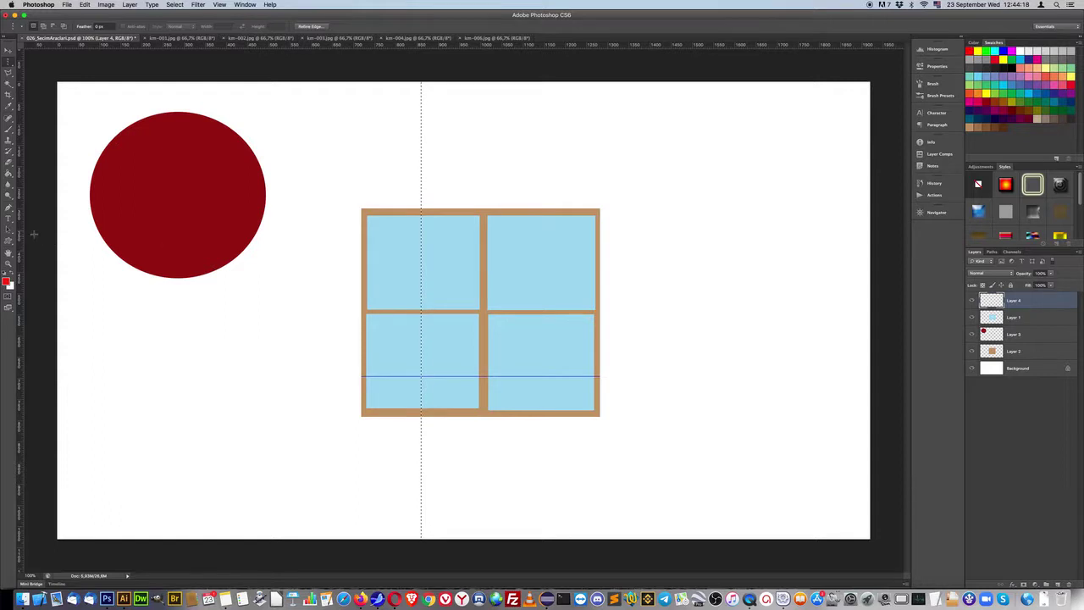
- Zoom in on the frame's top edge and fill the one-pixel column with red
{"action": "left_click_drag", "start_coordinate": [8, 173], "coordinate": [47, 178]}
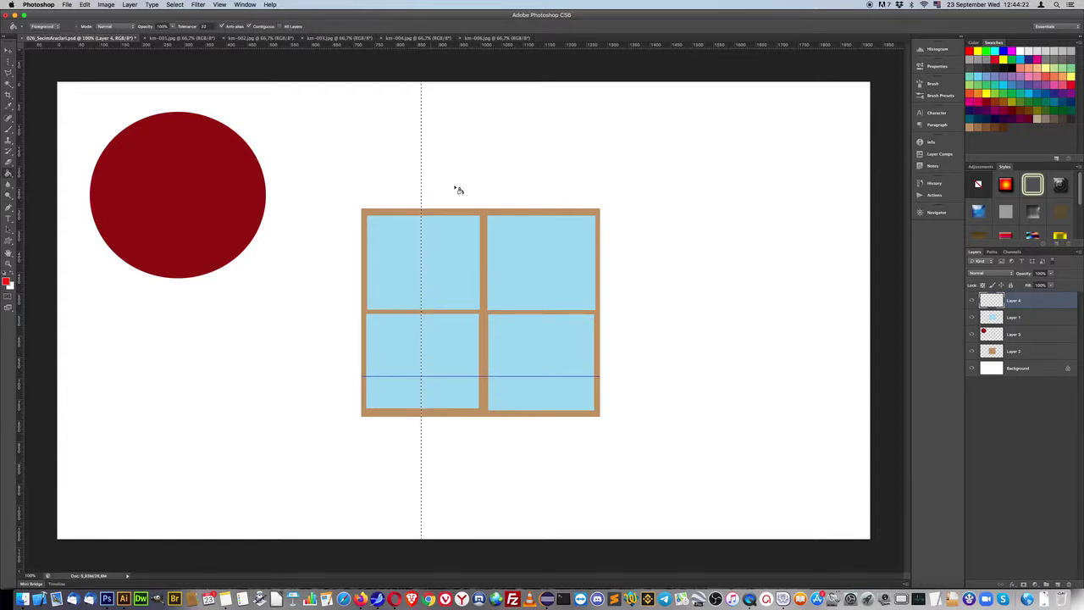
{"action": "key", "text": "z"}
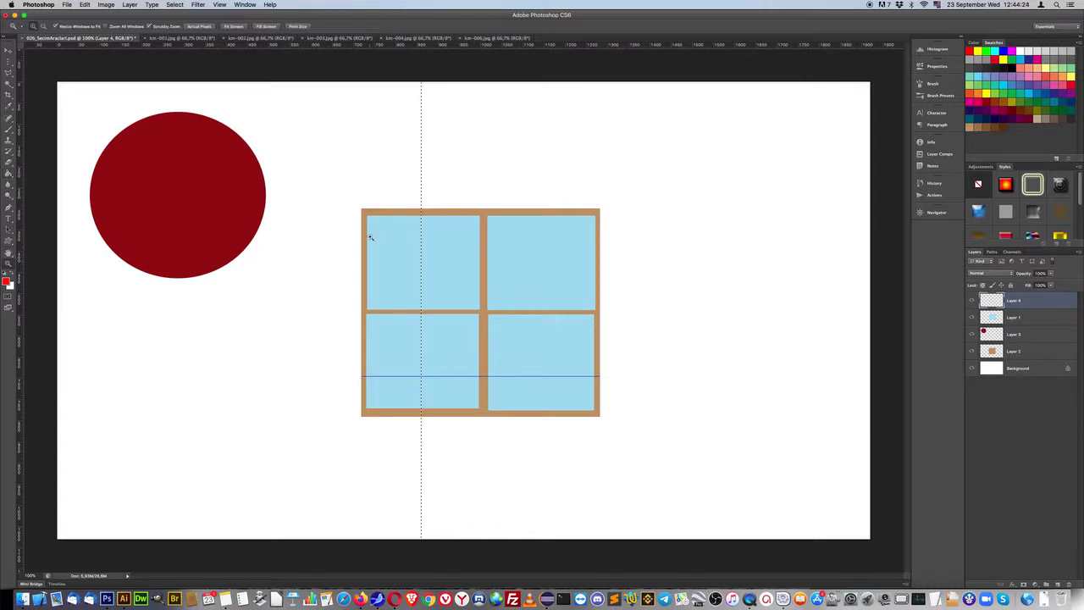
{"action": "left_click", "coordinate": [410, 202]}
{"action": "left_click", "coordinate": [449, 229]}
{"action": "left_click_drag", "start_coordinate": [459, 248], "coordinate": [499, 262]}
{"action": "key", "text": "ctrl+r"}
{"action": "left_click_drag", "start_coordinate": [21, 212], "coordinate": [498, 212]}
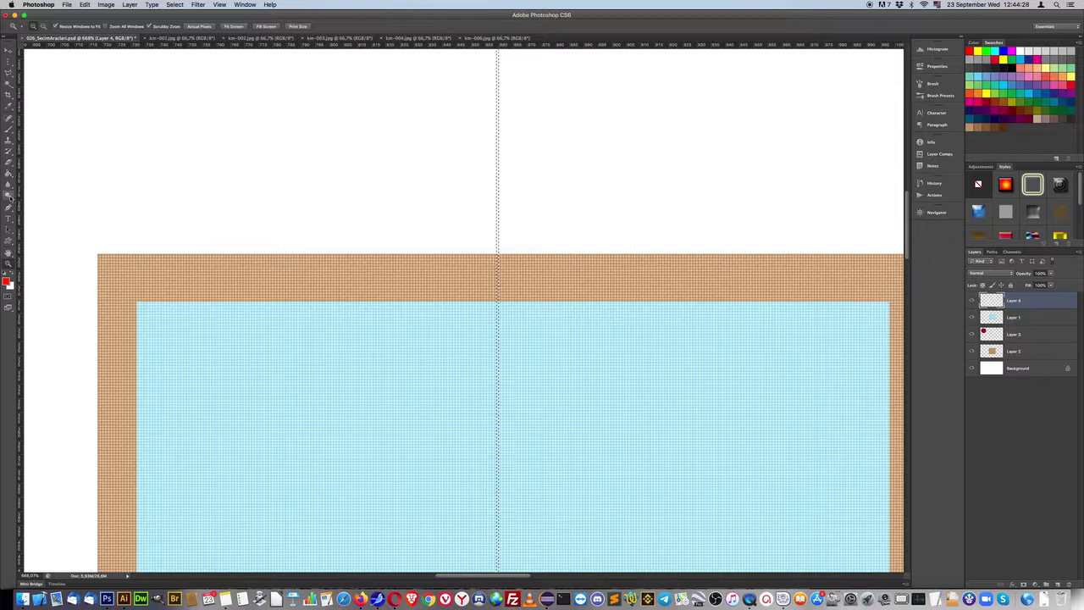
{"action": "left_click", "coordinate": [12, 184]}
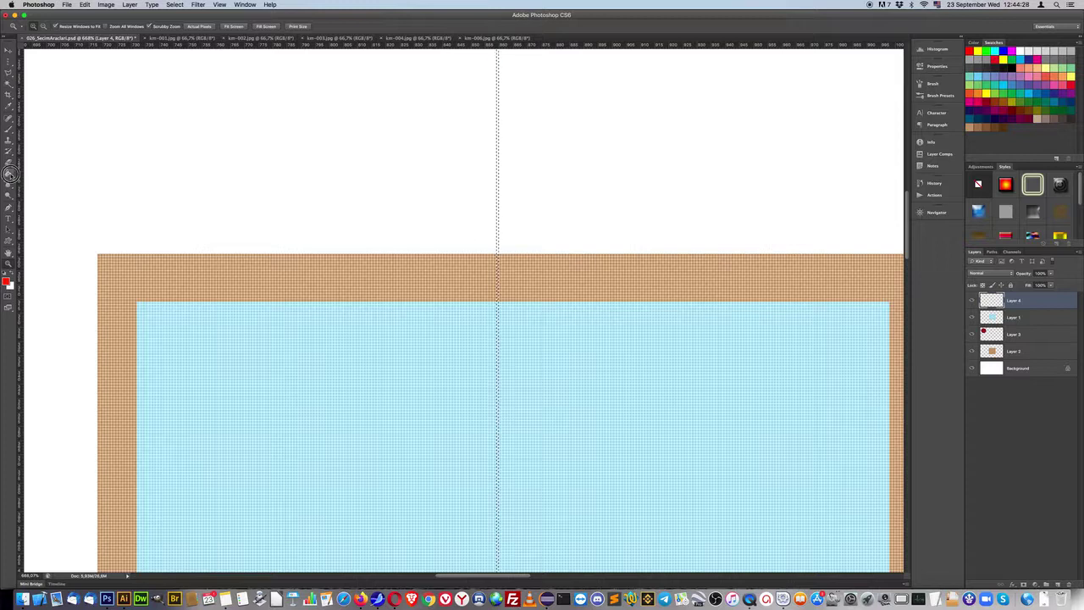
{"action": "left_click", "coordinate": [500, 252]}
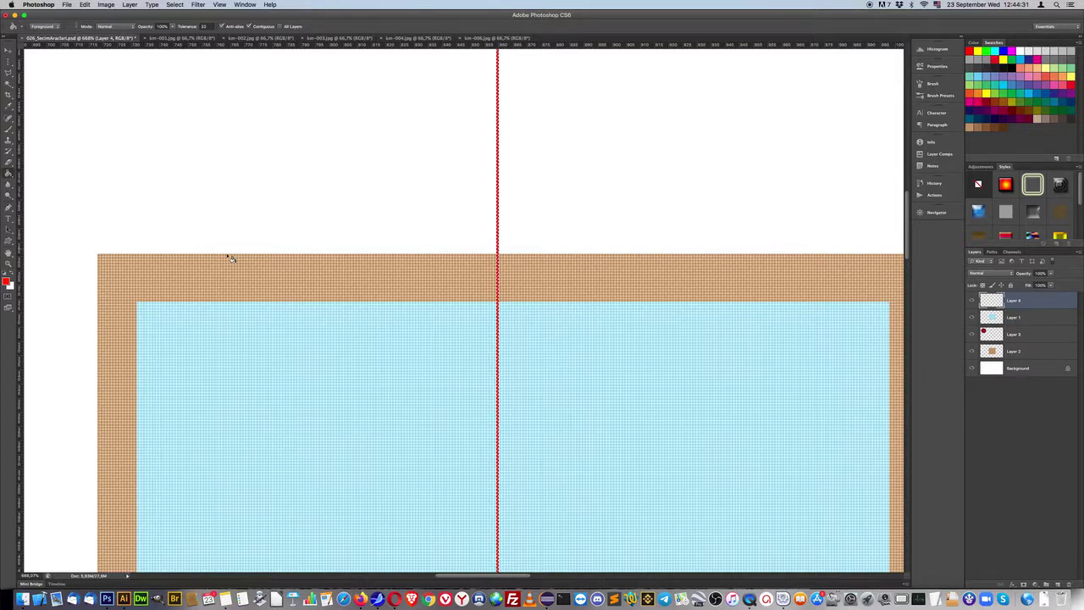
- View the canvas at 100%, load the window frame layer as a selection, and recheck Layer 4
{"action": "double_click", "coordinate": [9, 263]}
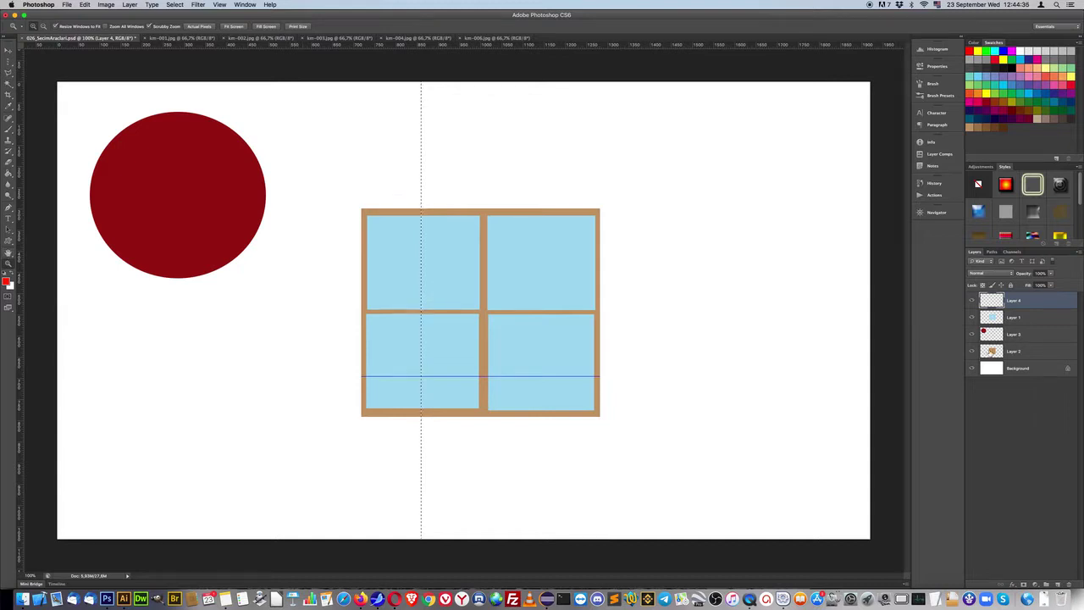
{"action": "left_click", "coordinate": [991, 351], "text": "super"}
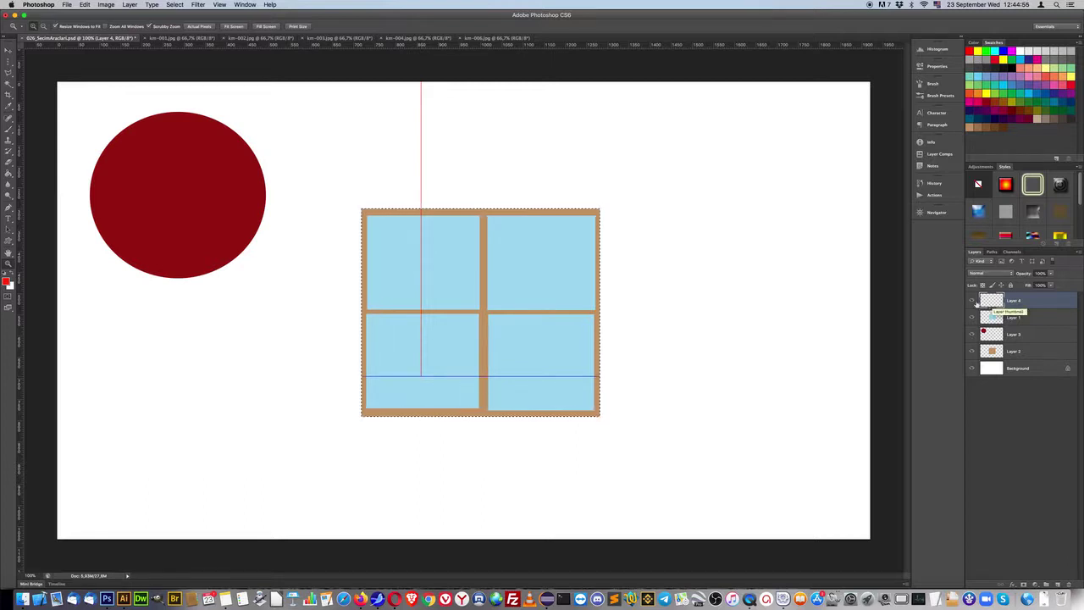
{"action": "left_click", "coordinate": [972, 301]}
{"action": "left_click", "coordinate": [972, 301]}
- Select all and deselect, then delete Layers 1–4 so only the Background remains
{"action": "left_click", "coordinate": [174, 5]}
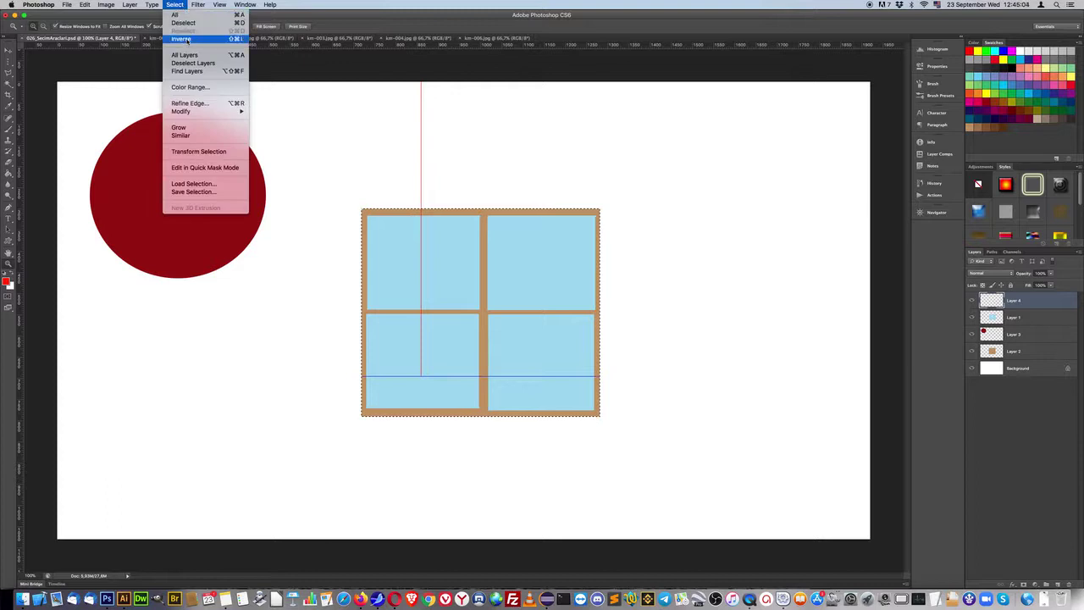
{"action": "key", "text": "super+a"}
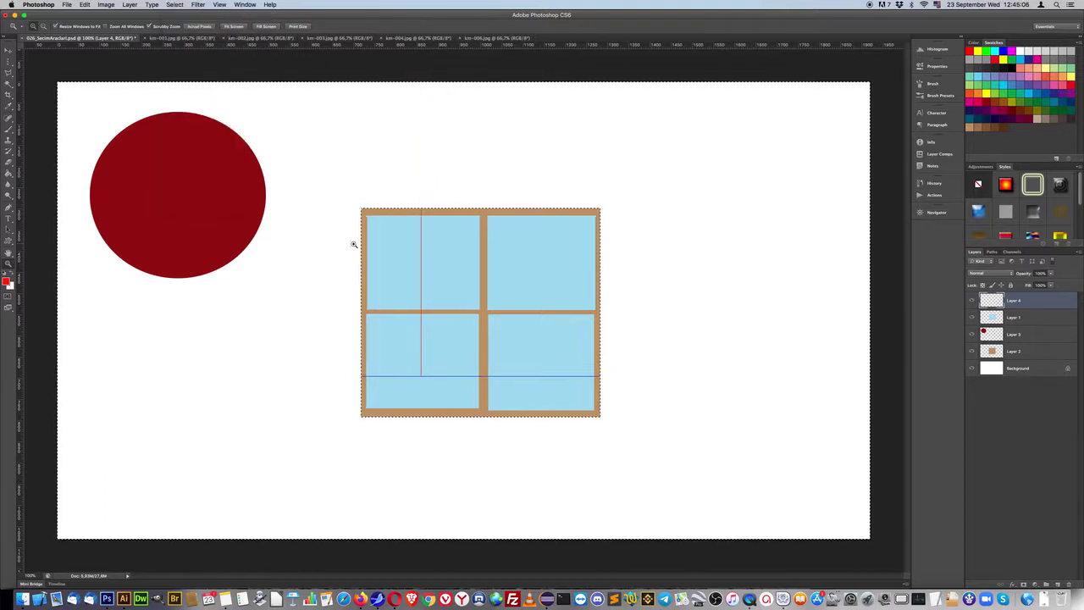
{"action": "key", "text": "super+d"}
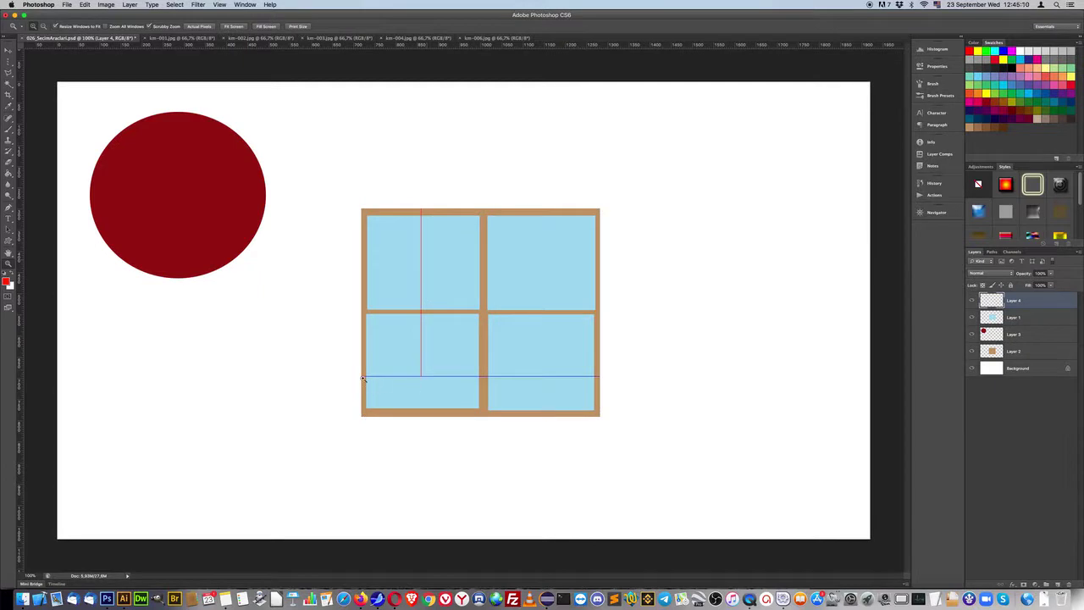
{"action": "left_click", "coordinate": [1042, 356], "text": "shift"}
{"action": "left_click_drag", "start_coordinate": [1043, 359], "coordinate": [1069, 587]}
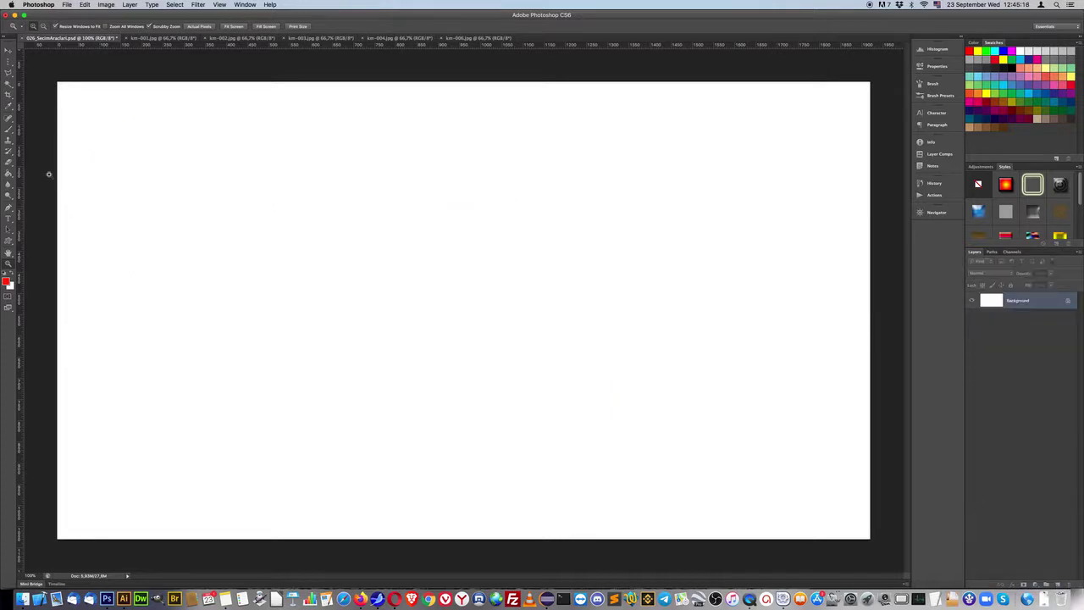
- Choose the freehand Lasso Tool from the toolbox lasso flyout
{"action": "left_click", "coordinate": [9, 73]}
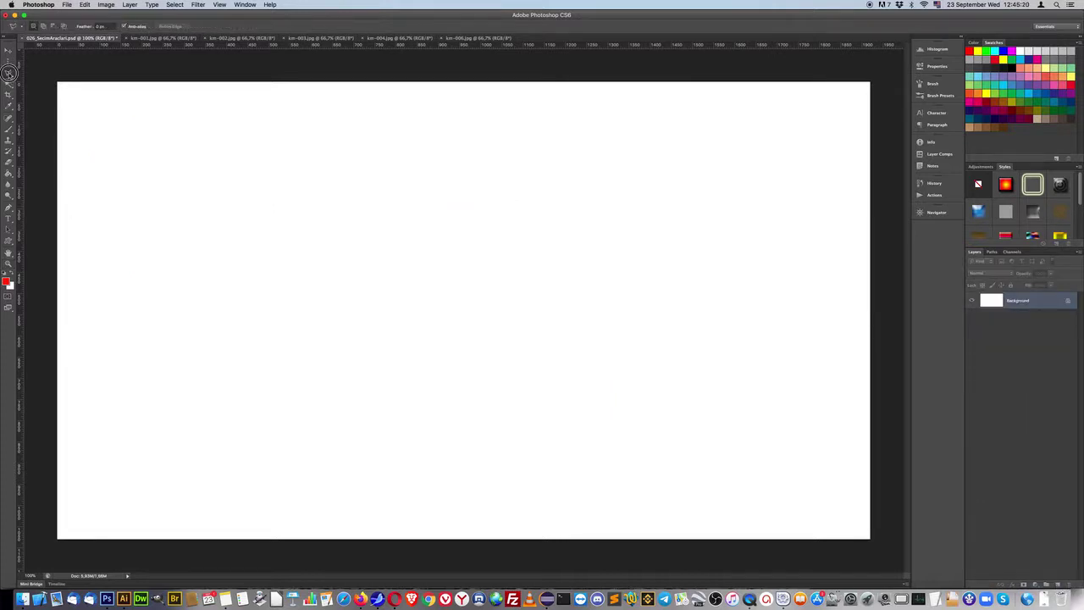
{"action": "left_click", "coordinate": [9, 73]}
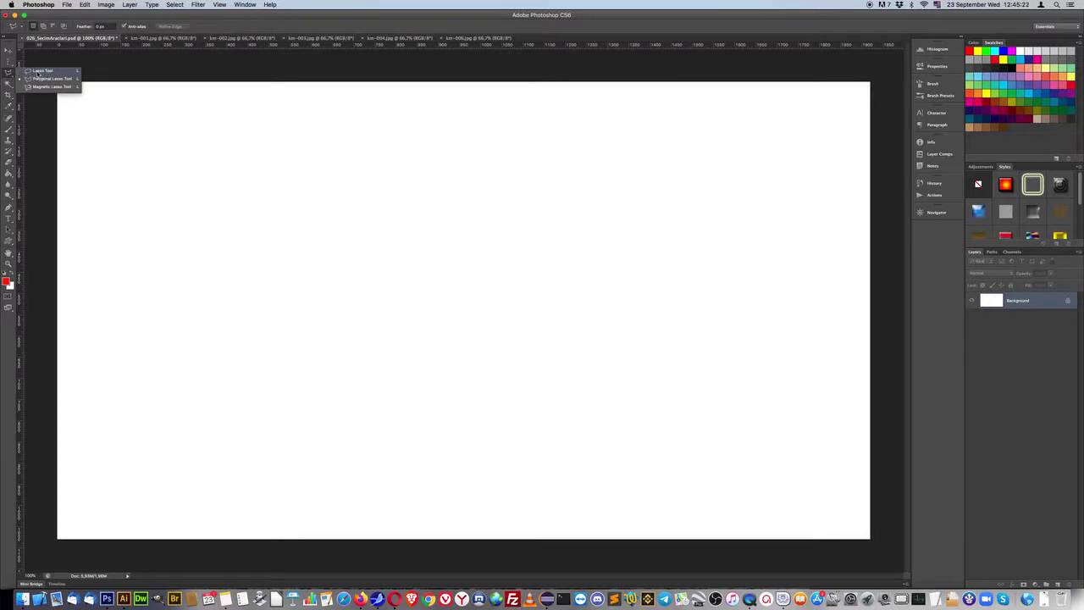
{"action": "left_click", "coordinate": [37, 73]}
{"action": "left_click", "coordinate": [9, 73]}
{"action": "left_click", "coordinate": [44, 73]}
- Draw several practice freehand lasso loops on the canvas, clearing each one
{"action": "mouse_move", "coordinate": [237, 133]}
{"action": "left_mouse_down"}
{"action": "mouse_move", "coordinate": [435, 375]}
{"action": "mouse_move", "coordinate": [466, 184]}
{"action": "left_mouse_up"}
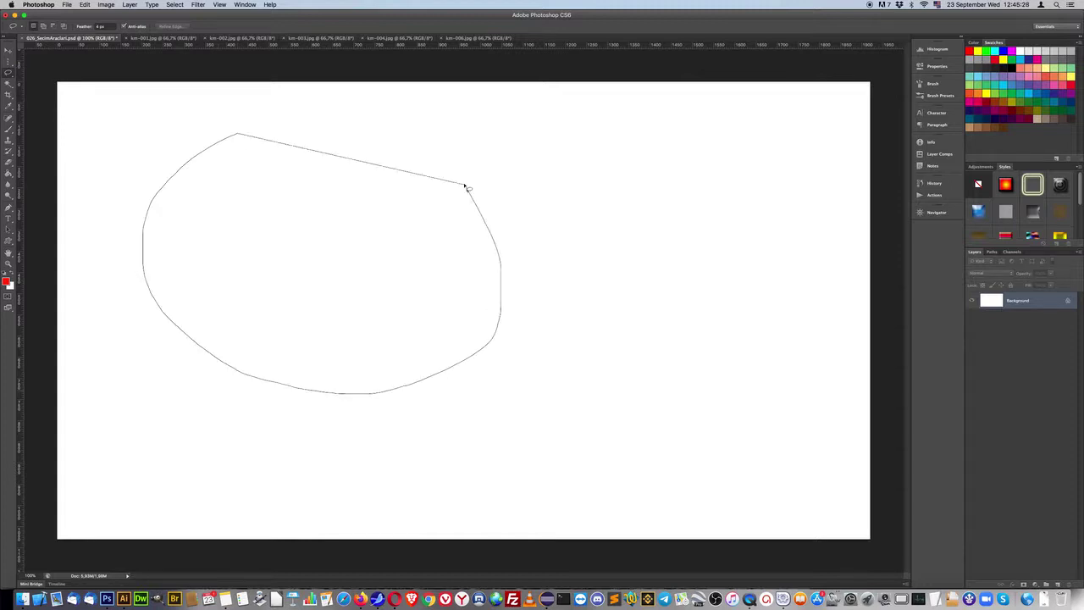
{"action": "left_click_drag", "start_coordinate": [666, 194], "coordinate": [758, 263]}
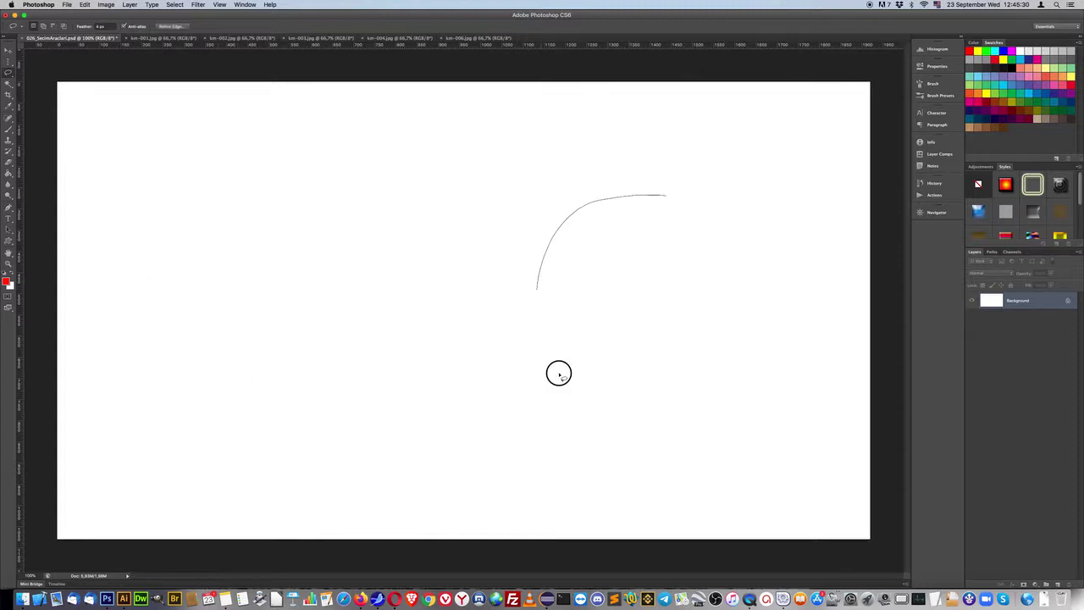
{"action": "left_click_drag", "start_coordinate": [757, 263], "coordinate": [665, 196]}
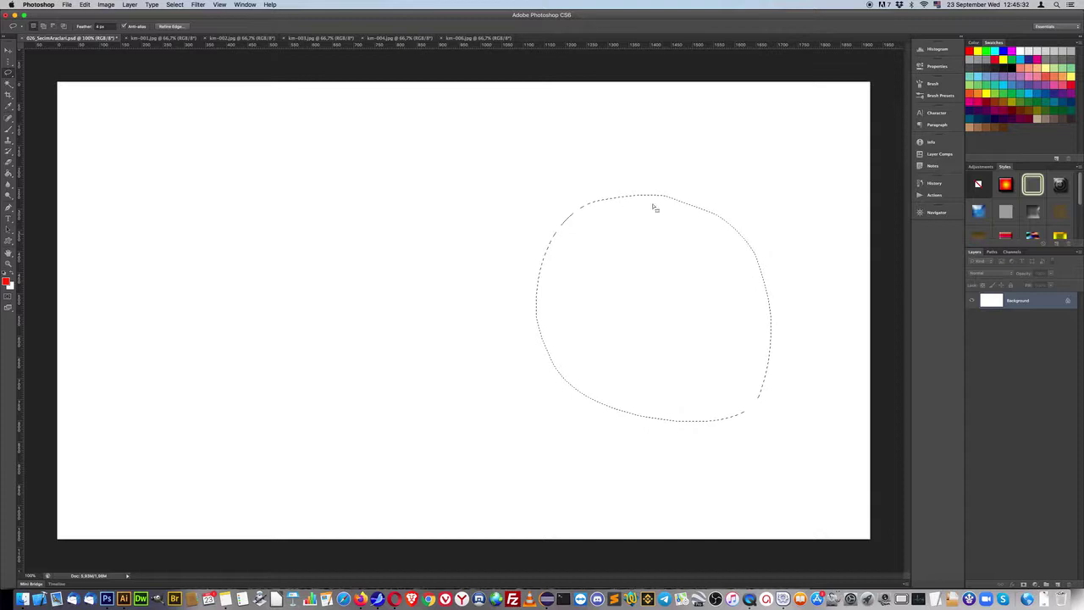
{"action": "left_click", "coordinate": [419, 159]}
{"action": "left_click_drag", "start_coordinate": [345, 145], "coordinate": [317, 174]}
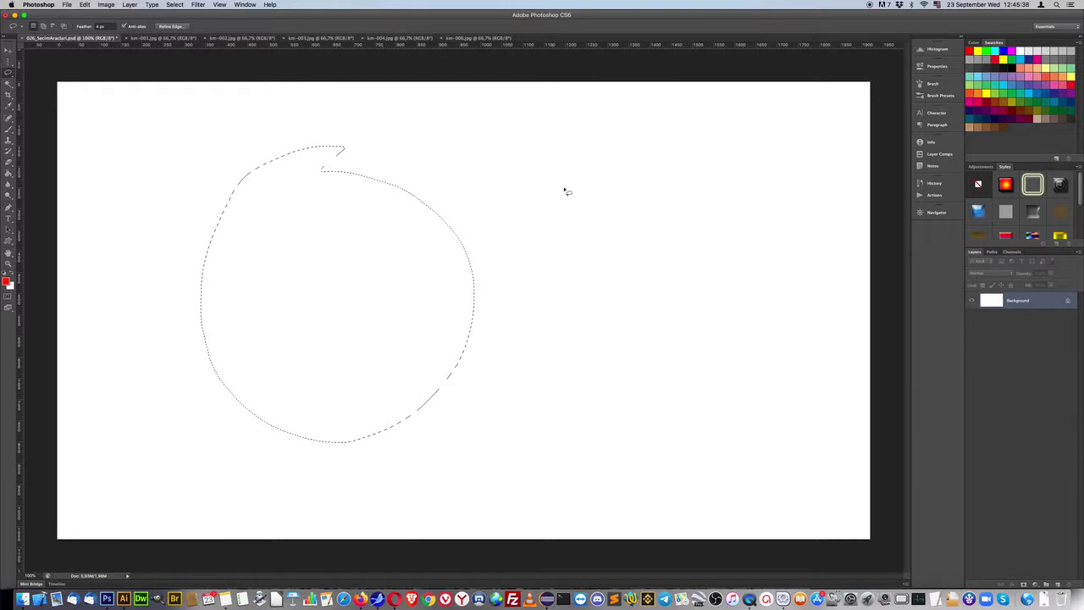
{"action": "left_click", "coordinate": [564, 161]}
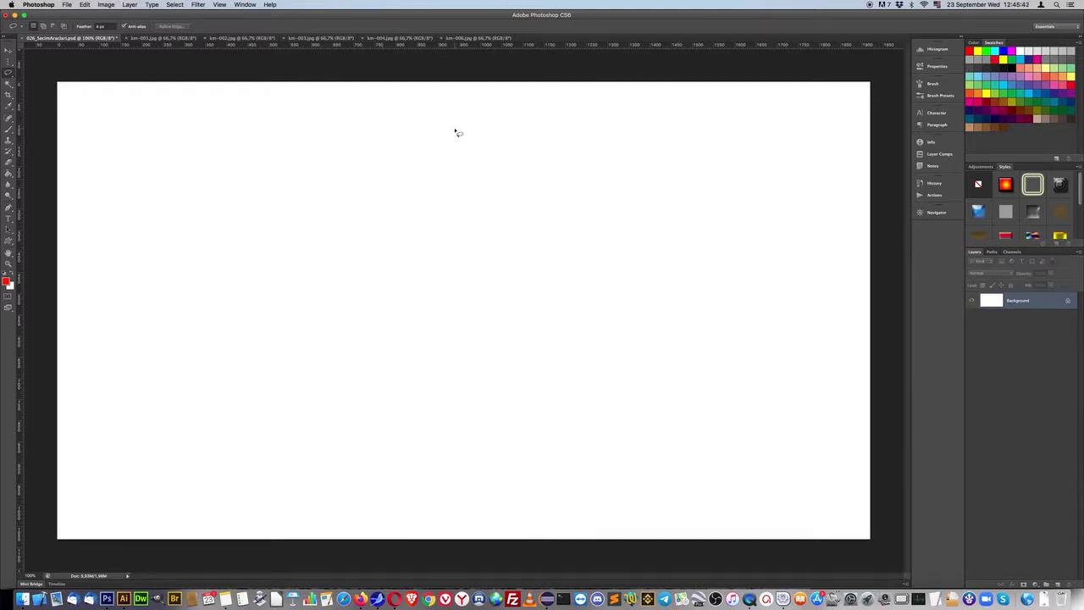
- Draw a large hooked lasso selection, move it, clear it, and start another
{"action": "mouse_move", "coordinate": [455, 130]}
{"action": "left_mouse_down"}
{"action": "mouse_move", "coordinate": [204, 199]}
{"action": "mouse_move", "coordinate": [457, 463]}
{"action": "mouse_move", "coordinate": [533, 462]}
{"action": "mouse_move", "coordinate": [687, 387]}
{"action": "mouse_move", "coordinate": [704, 305]}
{"action": "mouse_move", "coordinate": [673, 235]}
{"action": "mouse_move", "coordinate": [557, 206]}
{"action": "mouse_move", "coordinate": [383, 204]}
{"action": "mouse_move", "coordinate": [377, 169]}
{"action": "mouse_move", "coordinate": [561, 161]}
{"action": "mouse_move", "coordinate": [572, 124]}
{"action": "mouse_move", "coordinate": [550, 92]}
{"action": "mouse_move", "coordinate": [448, 91]}
{"action": "left_mouse_up"}
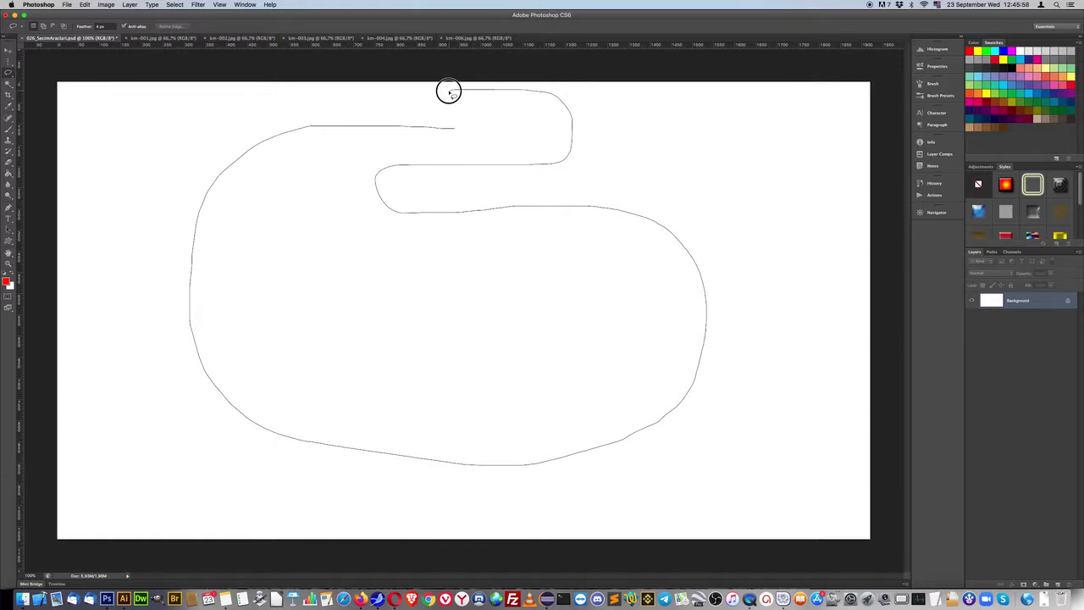
{"action": "left_click_drag", "start_coordinate": [449, 91], "coordinate": [450, 90]}
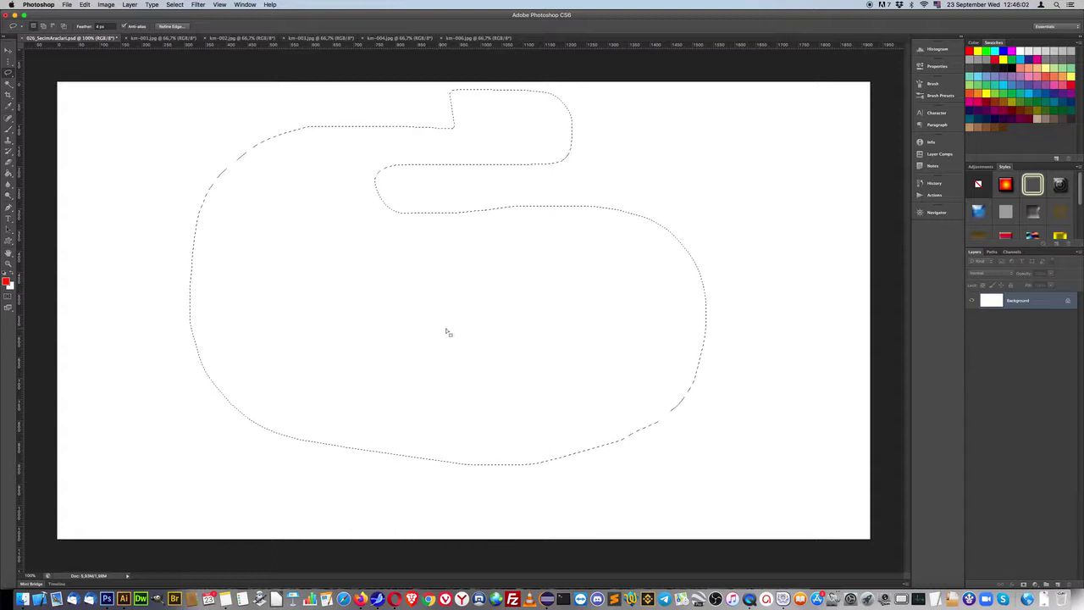
{"action": "left_click_drag", "start_coordinate": [298, 272], "coordinate": [397, 351]}
{"action": "left_click", "coordinate": [339, 297]}
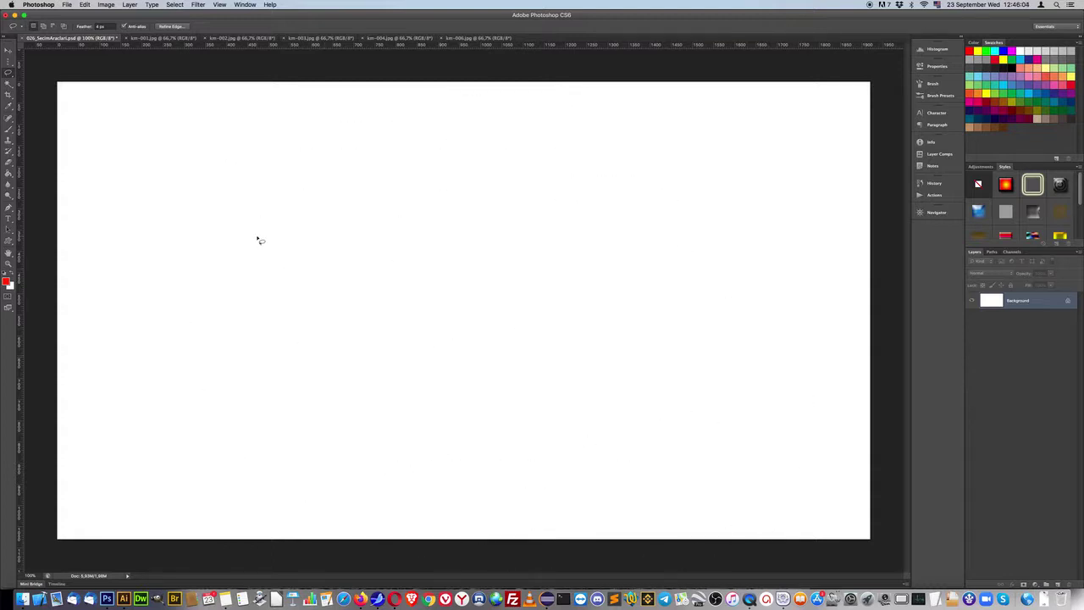
{"action": "mouse_move", "coordinate": [191, 138]}
{"action": "left_mouse_down"}
{"action": "mouse_move", "coordinate": [616, 194]}
{"action": "mouse_move", "coordinate": [443, 244]}
{"action": "mouse_move", "coordinate": [333, 201]}
{"action": "mouse_move", "coordinate": [489, 189]}
{"action": "mouse_move", "coordinate": [685, 267]}
{"action": "mouse_move", "coordinate": [762, 242]}
{"action": "mouse_move", "coordinate": [551, 242]}
{"action": "mouse_move", "coordinate": [310, 300]}
{"action": "mouse_move", "coordinate": [292, 269]}
{"action": "mouse_move", "coordinate": [757, 305]}
{"action": "mouse_move", "coordinate": [771, 244]}
{"action": "mouse_move", "coordinate": [662, 252]}
{"action": "mouse_move", "coordinate": [465, 355]}
{"action": "mouse_move", "coordinate": [249, 336]}
{"action": "mouse_move", "coordinate": [249, 170]}
{"action": "mouse_move", "coordinate": [285, 148]}
{"action": "left_mouse_up"}
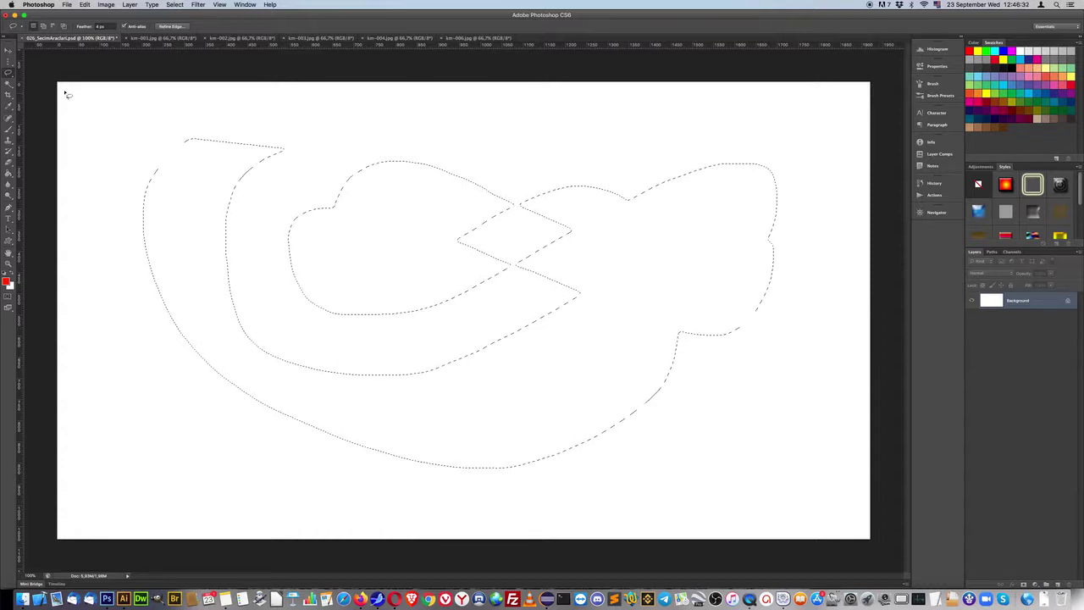
- Switch to the Polygonal Lasso Tool from the lasso flyout
{"action": "left_click", "coordinate": [10, 74]}
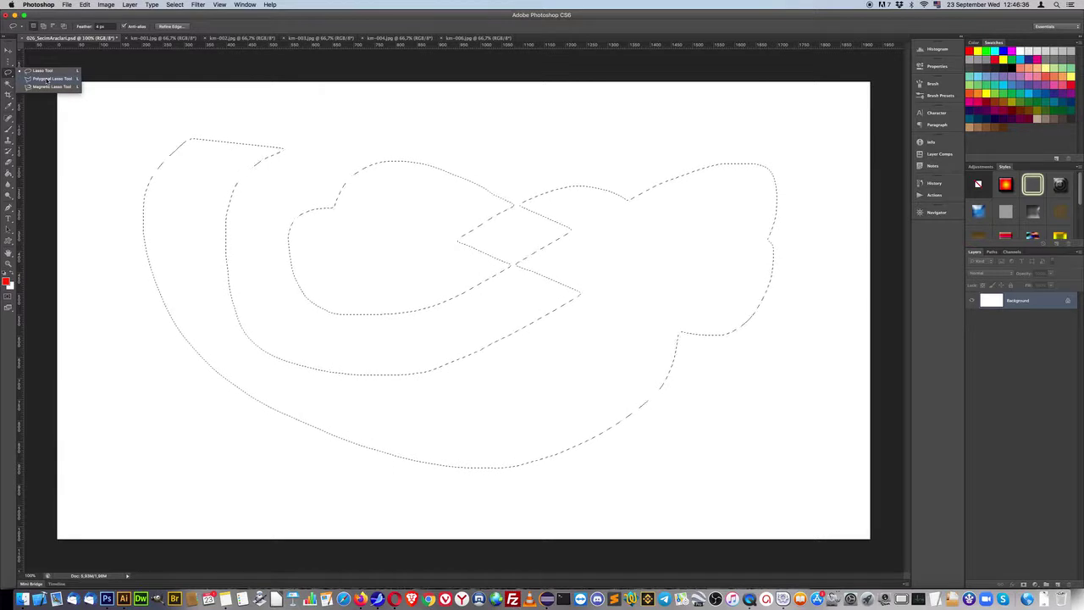
{"action": "left_click", "coordinate": [47, 79]}
- Deselect, close an eight-corner polygonal selection on the canvas, then switch to km-001.jpg
{"action": "key", "text": "super+d"}
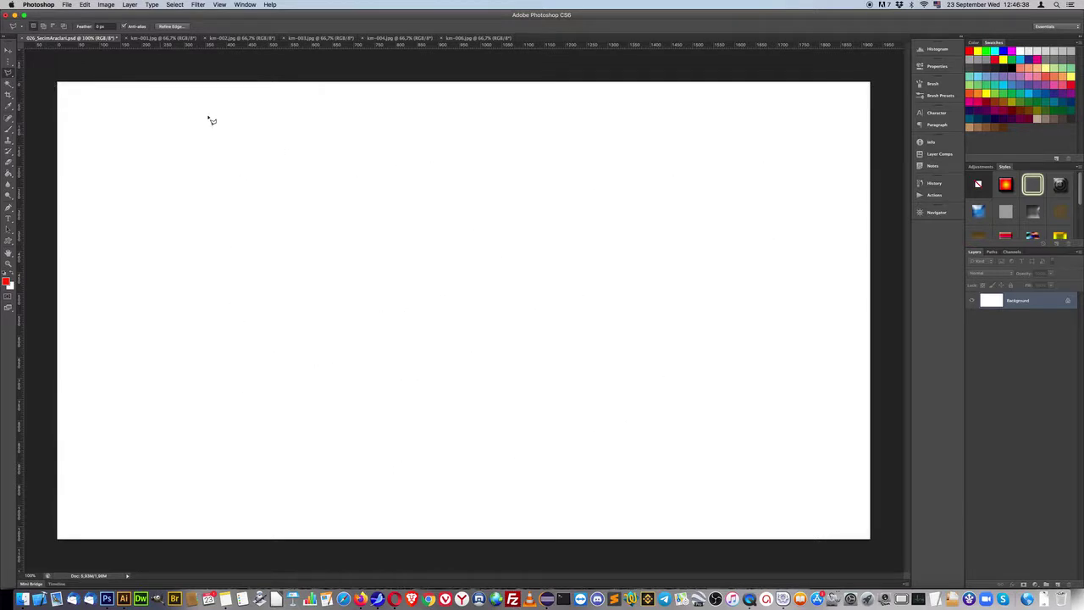
{"action": "left_click", "coordinate": [9, 76]}
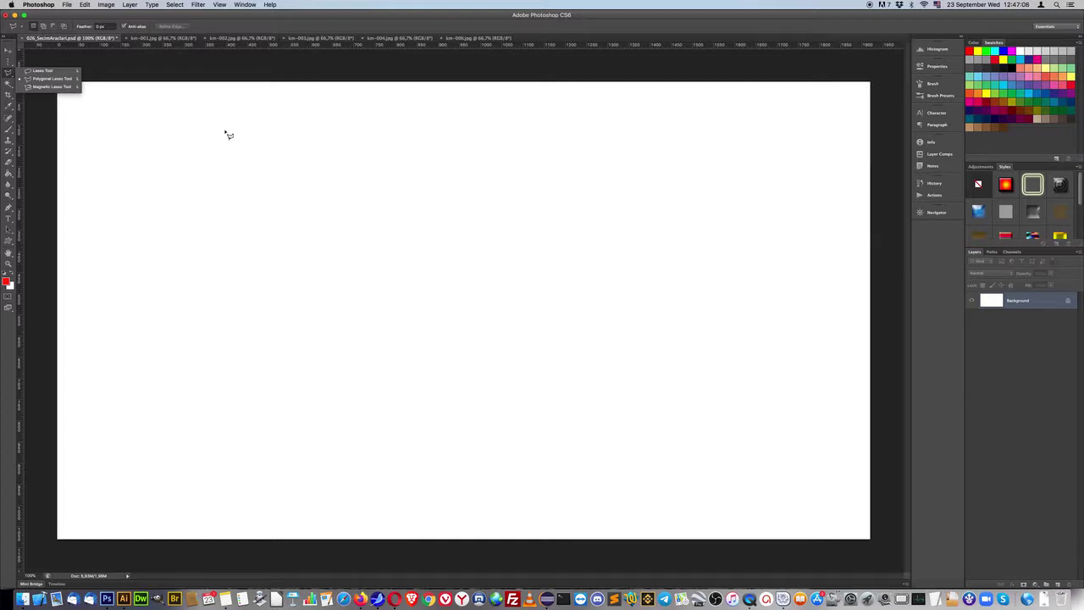
{"action": "left_click", "coordinate": [225, 133]}
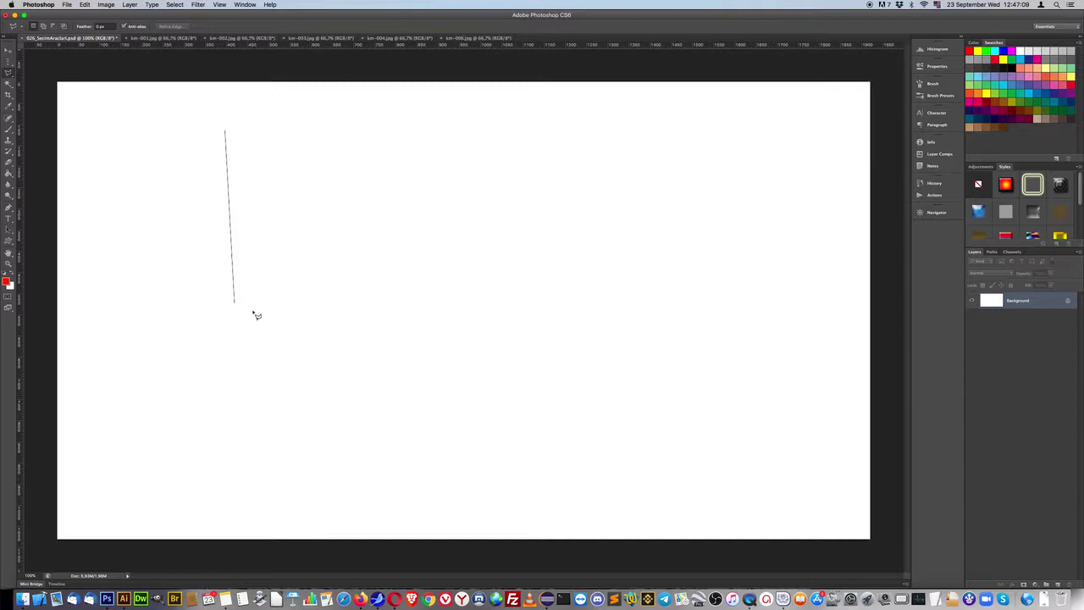
{"action": "left_click", "coordinate": [449, 405]}
{"action": "left_click", "coordinate": [605, 243]}
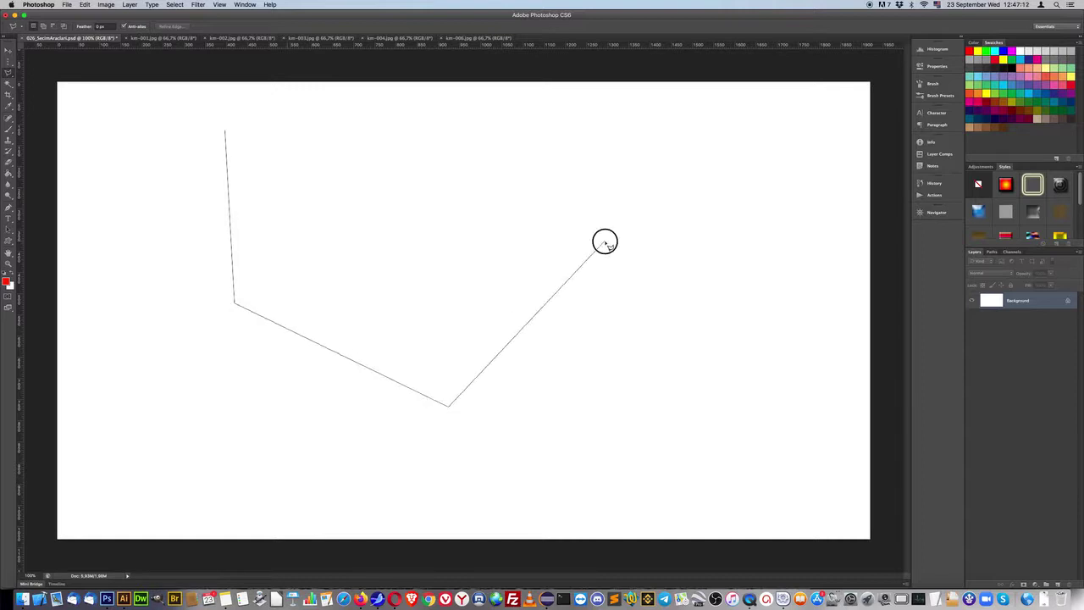
{"action": "left_click", "coordinate": [480, 131]}
{"action": "left_click", "coordinate": [357, 226]}
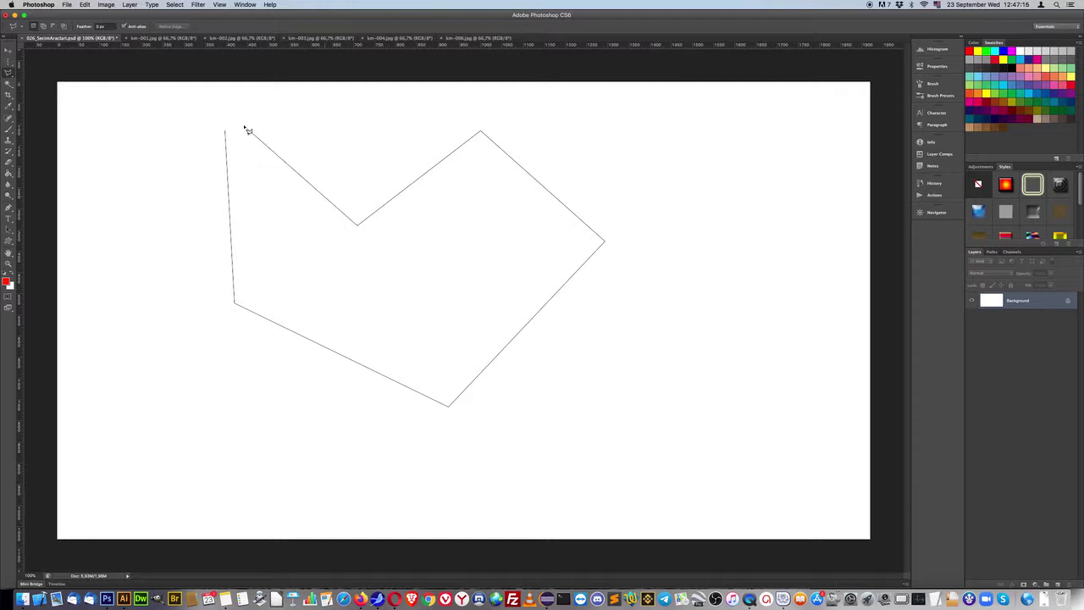
{"action": "left_click", "coordinate": [244, 125]}
{"action": "left_click", "coordinate": [159, 117]}
{"action": "left_click", "coordinate": [125, 296]}
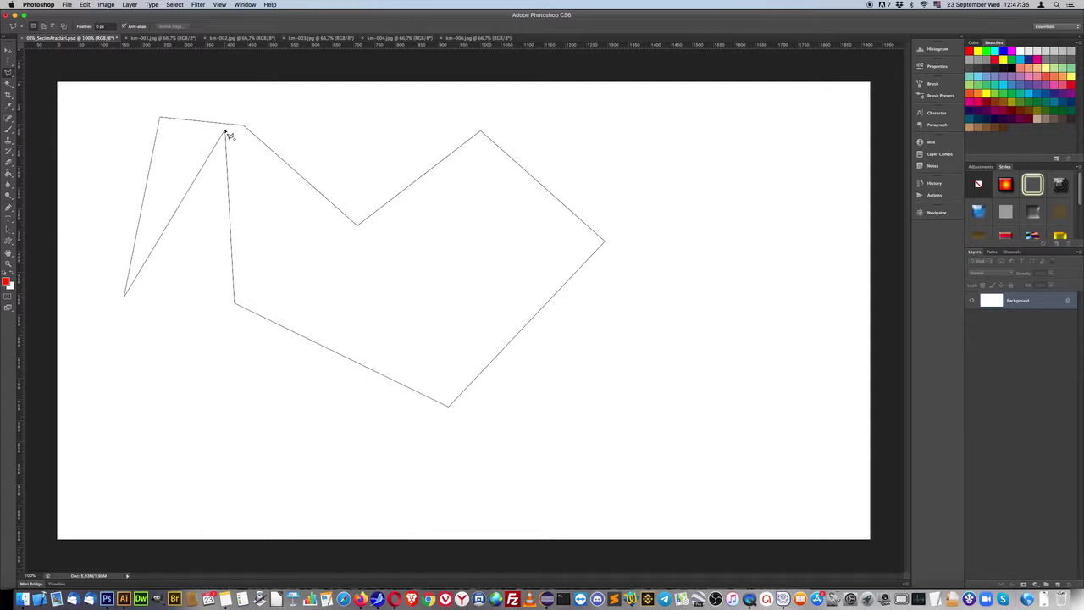
{"action": "left_click", "coordinate": [226, 133]}
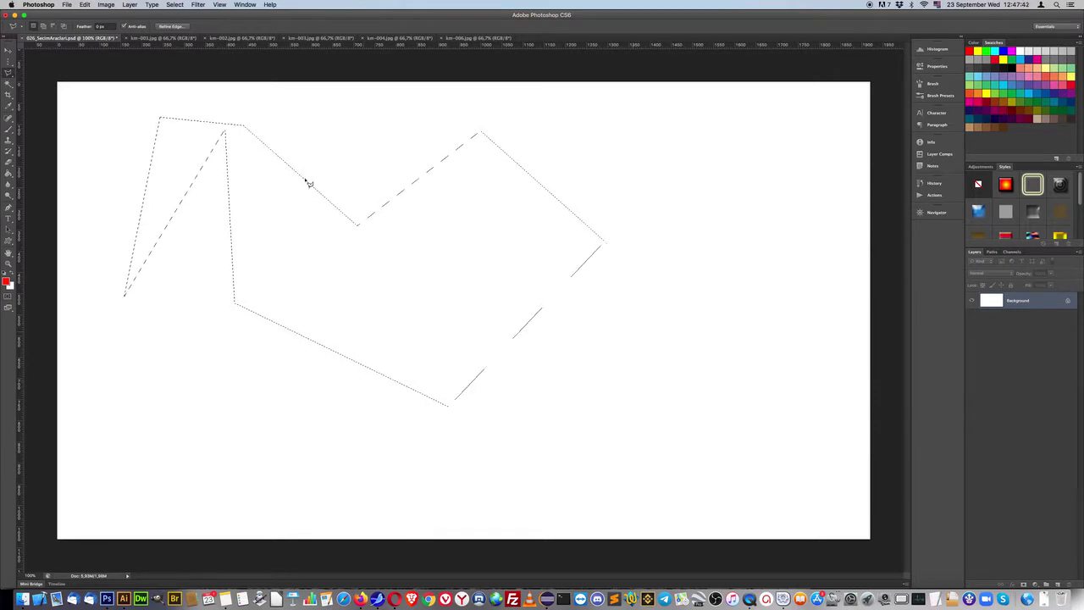
{"action": "left_click", "coordinate": [169, 40]}
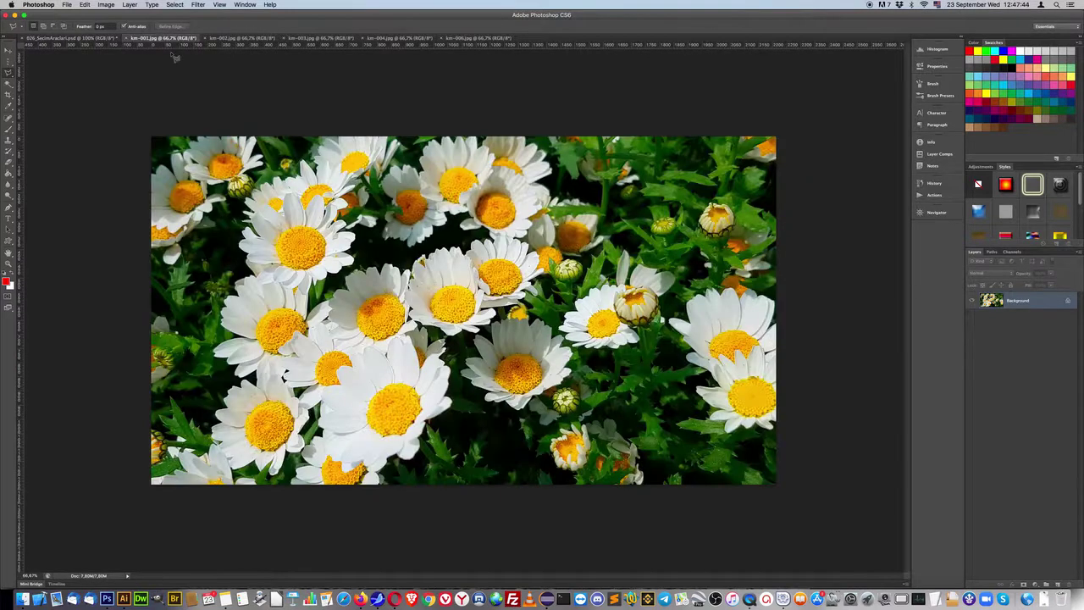
- Switch to the km-003.jpg duck photo and zoom in around the duck and bottle
{"action": "left_click", "coordinate": [231, 39]}
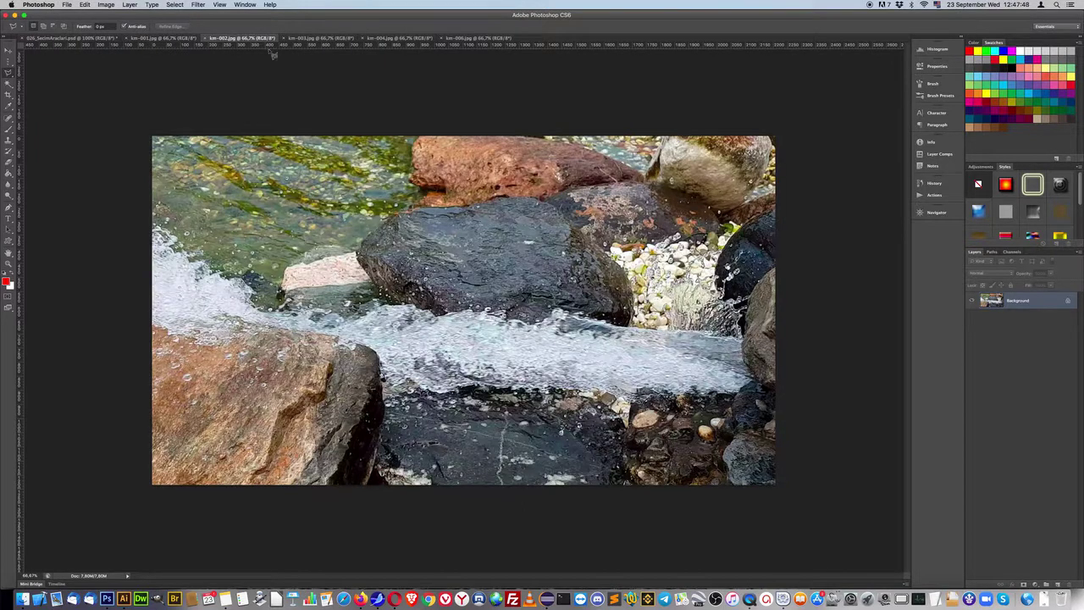
{"action": "left_click", "coordinate": [310, 39]}
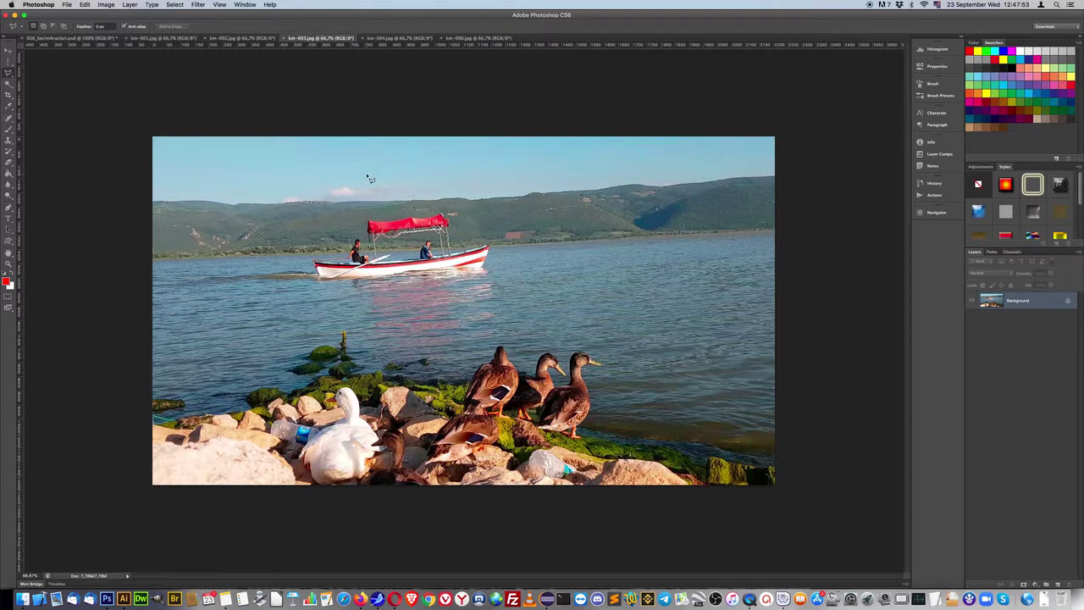
{"action": "left_click", "coordinate": [10, 265]}
{"action": "left_click_drag", "start_coordinate": [297, 433], "coordinate": [369, 457]}
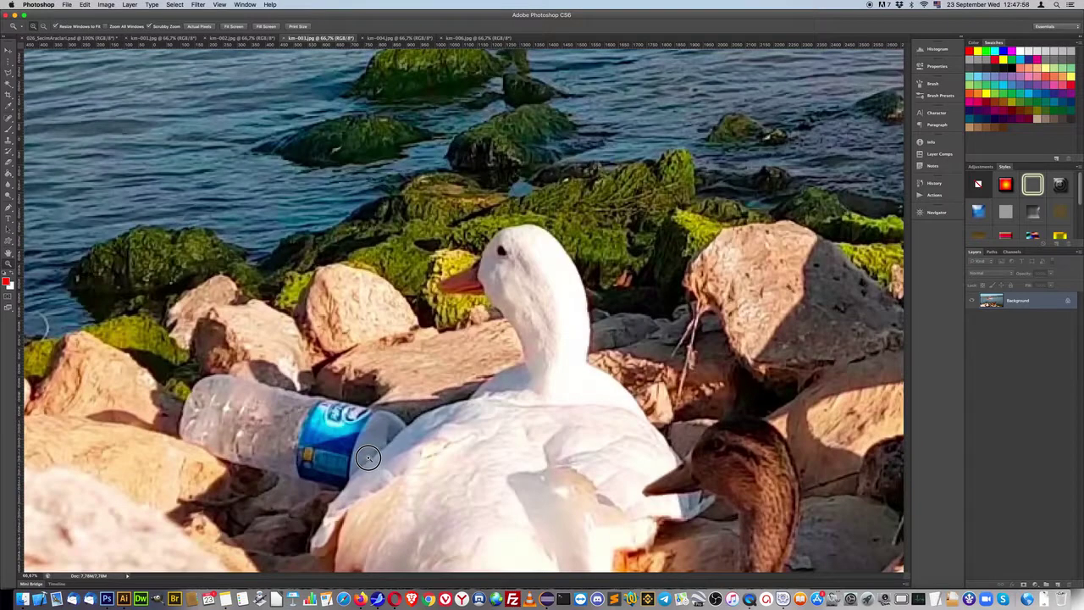
{"action": "left_click", "coordinate": [281, 431]}
{"action": "left_click_drag", "start_coordinate": [281, 432], "coordinate": [149, 320]}
- Duplicate the Background layer and keep the original Background active
{"action": "left_click", "coordinate": [8, 73]}
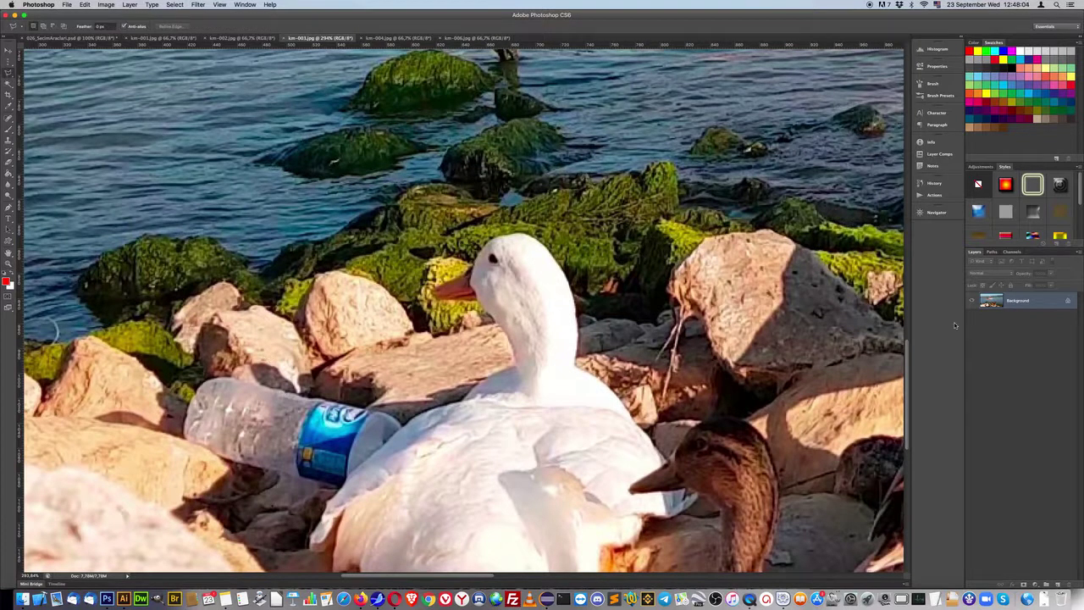
{"action": "left_click_drag", "start_coordinate": [992, 302], "coordinate": [1057, 583]}
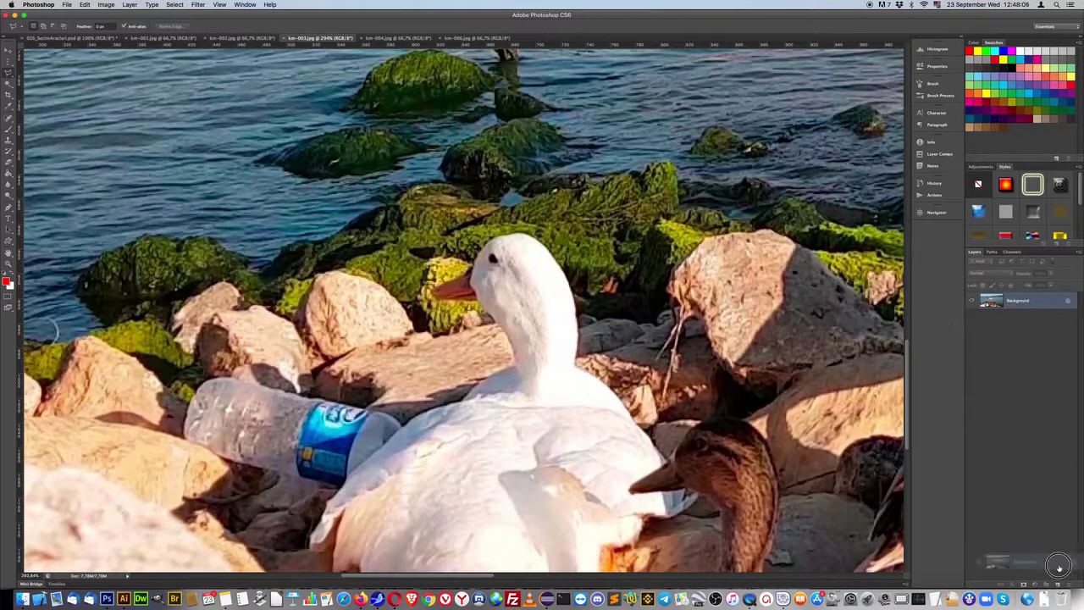
{"action": "left_click", "coordinate": [1020, 317]}
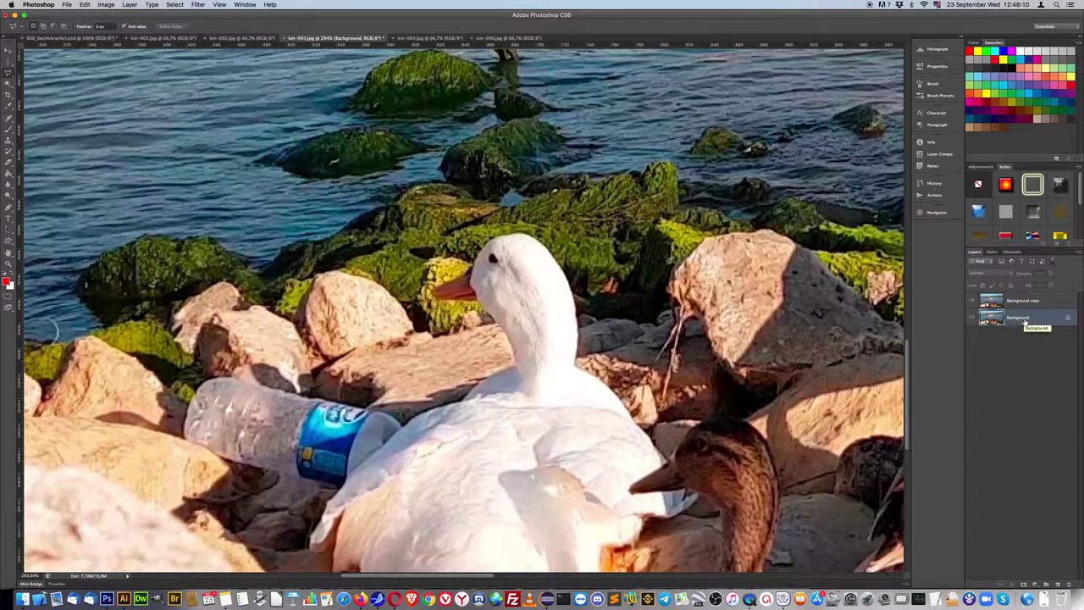
- Fill the Background layer with white and set Background copy to 44% opacity
{"action": "key", "text": "alt+BackSpace"}
{"action": "key", "text": "ctrl+BackSpace"}
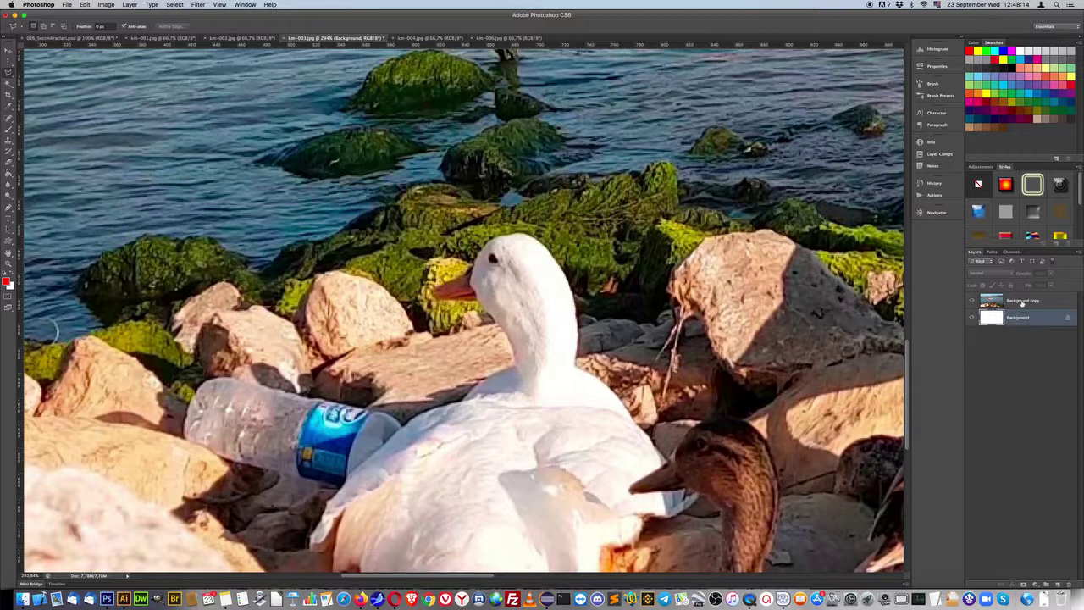
{"action": "left_click", "coordinate": [1022, 303]}
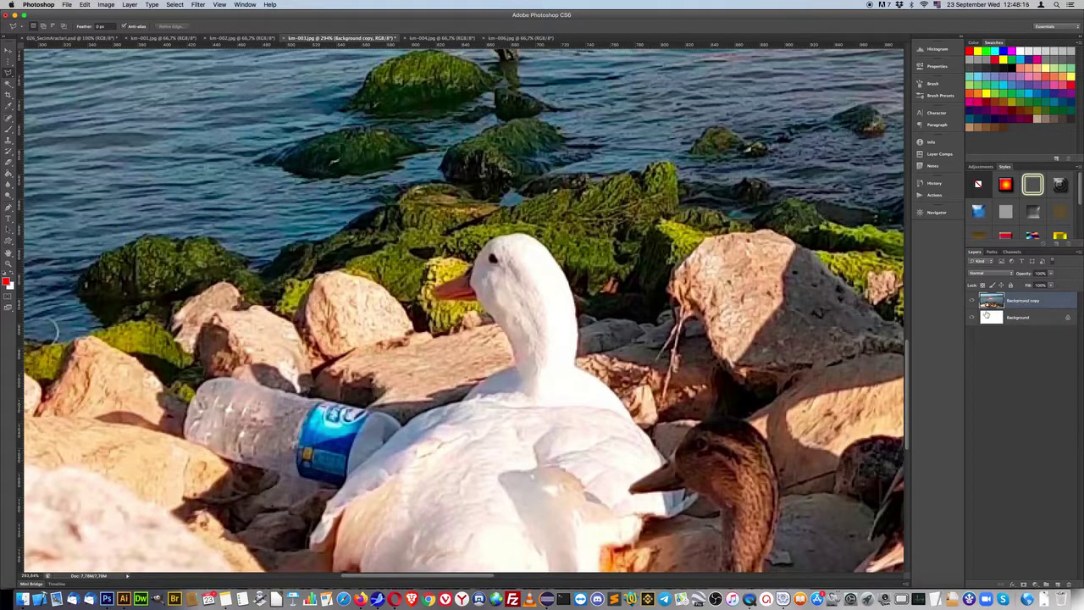
{"action": "left_click", "coordinate": [1052, 272]}
{"action": "left_click", "coordinate": [1043, 315]}
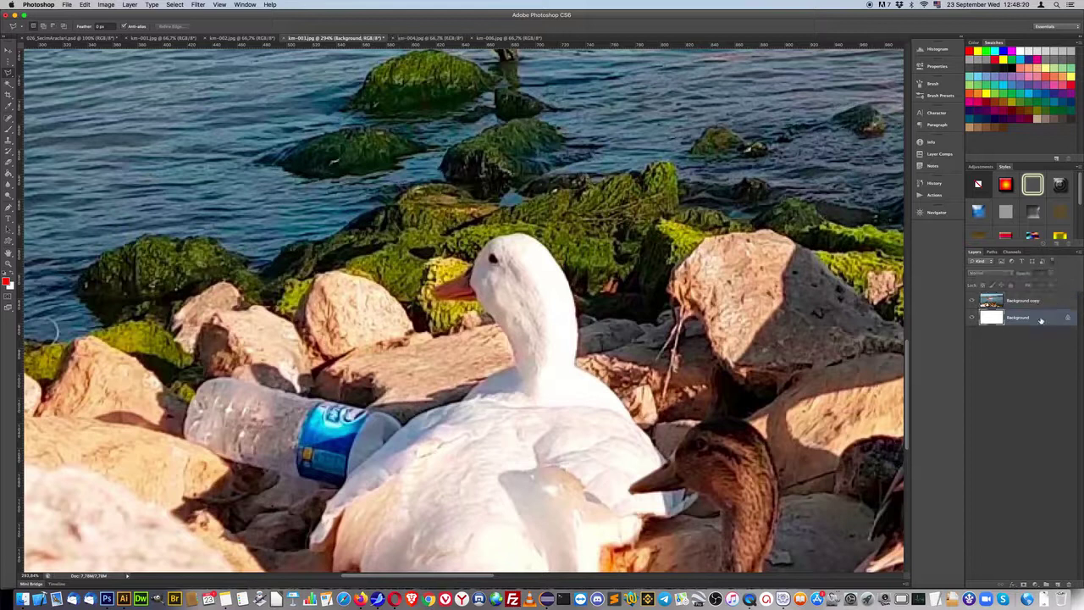
{"action": "left_click", "coordinate": [1043, 303]}
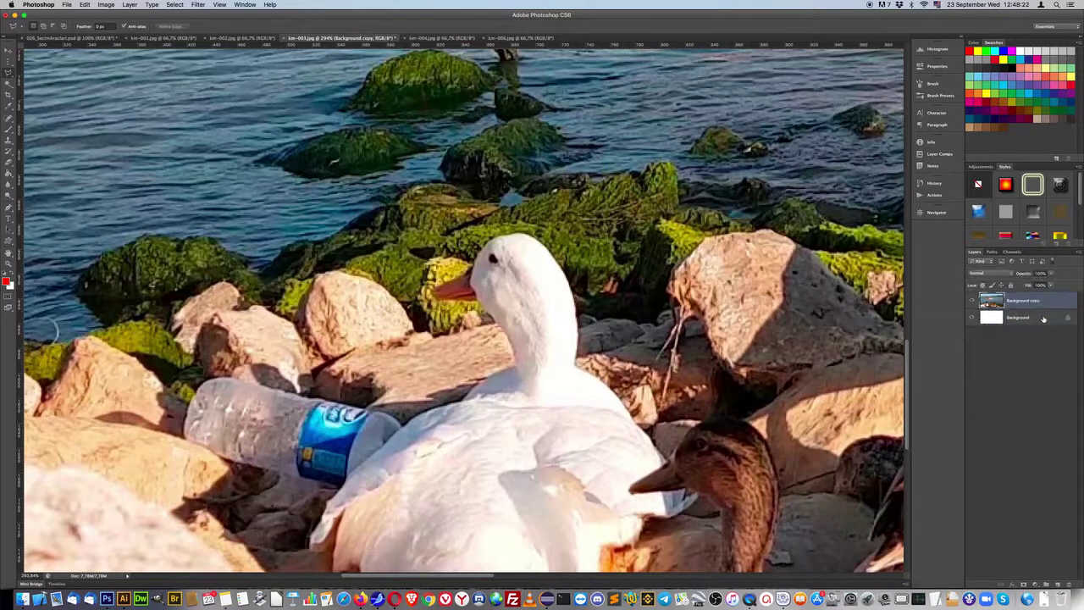
{"action": "left_click", "coordinate": [1043, 319]}
{"action": "left_click", "coordinate": [1040, 302]}
{"action": "left_click", "coordinate": [1050, 274]}
{"action": "left_click_drag", "start_coordinate": [1054, 286], "coordinate": [1028, 286]}
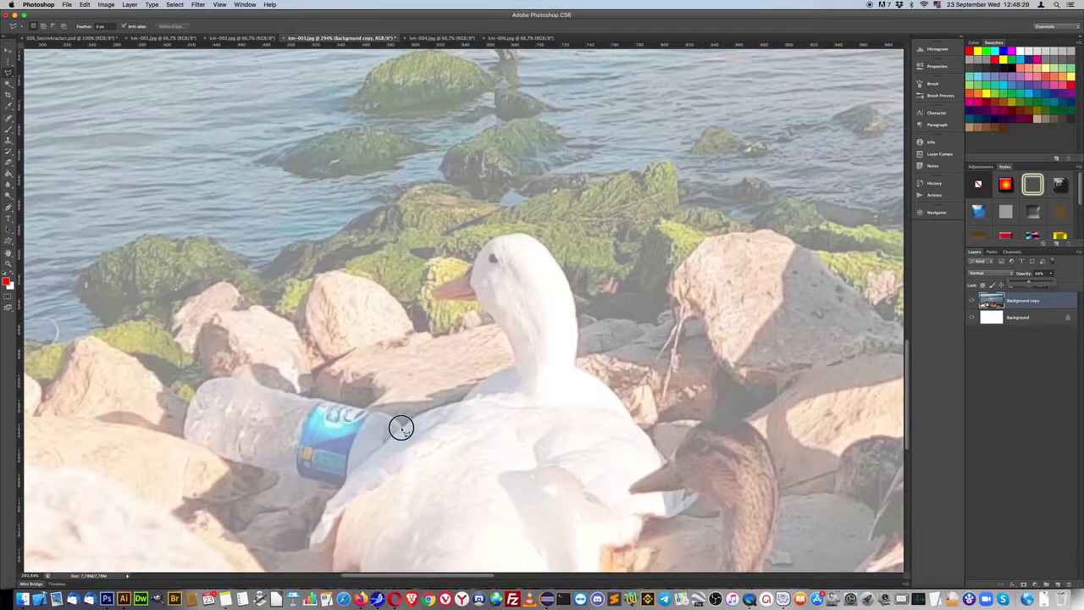
- Trace a lasso selection around the plastic bottle beside the duck
{"action": "left_click_drag", "start_coordinate": [389, 415], "coordinate": [235, 384]}
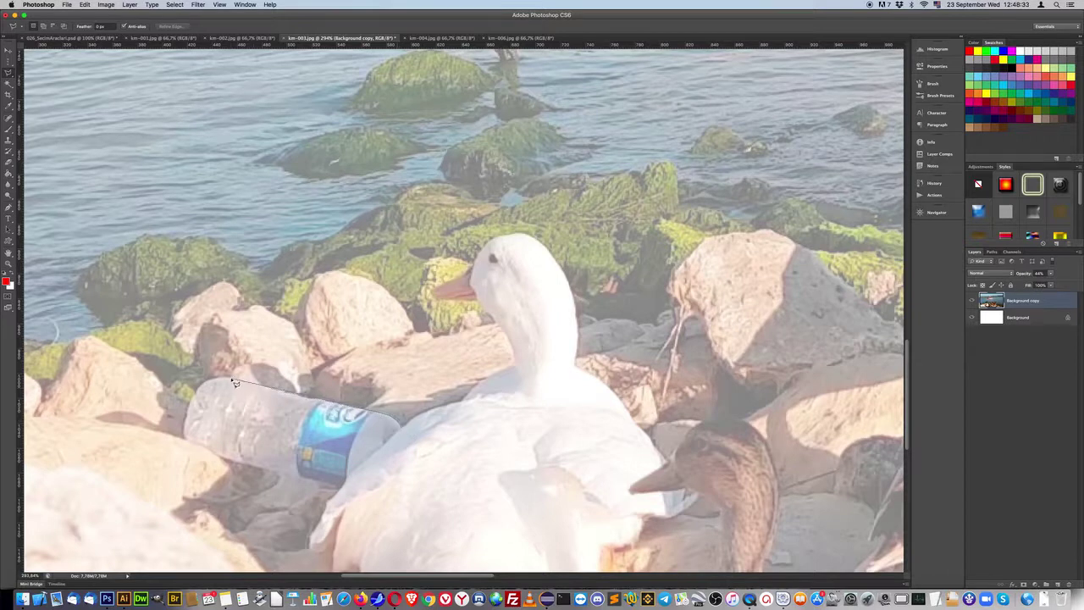
{"action": "mouse_move", "coordinate": [235, 383]}
{"action": "left_mouse_down"}
{"action": "mouse_move", "coordinate": [214, 384]}
{"action": "mouse_move", "coordinate": [184, 437]}
{"action": "mouse_move", "coordinate": [224, 462]}
{"action": "left_mouse_up"}
{"action": "mouse_move", "coordinate": [318, 485]}
{"action": "left_mouse_down"}
{"action": "mouse_move", "coordinate": [348, 487]}
{"action": "mouse_move", "coordinate": [404, 433]}
{"action": "mouse_move", "coordinate": [399, 421]}
{"action": "left_mouse_up"}
- Restore Background copy to 100% opacity and clone rock and moss over the bottle
{"action": "left_click", "coordinate": [1051, 273]}
{"action": "left_click_drag", "start_coordinate": [1056, 285], "coordinate": [1079, 287]}
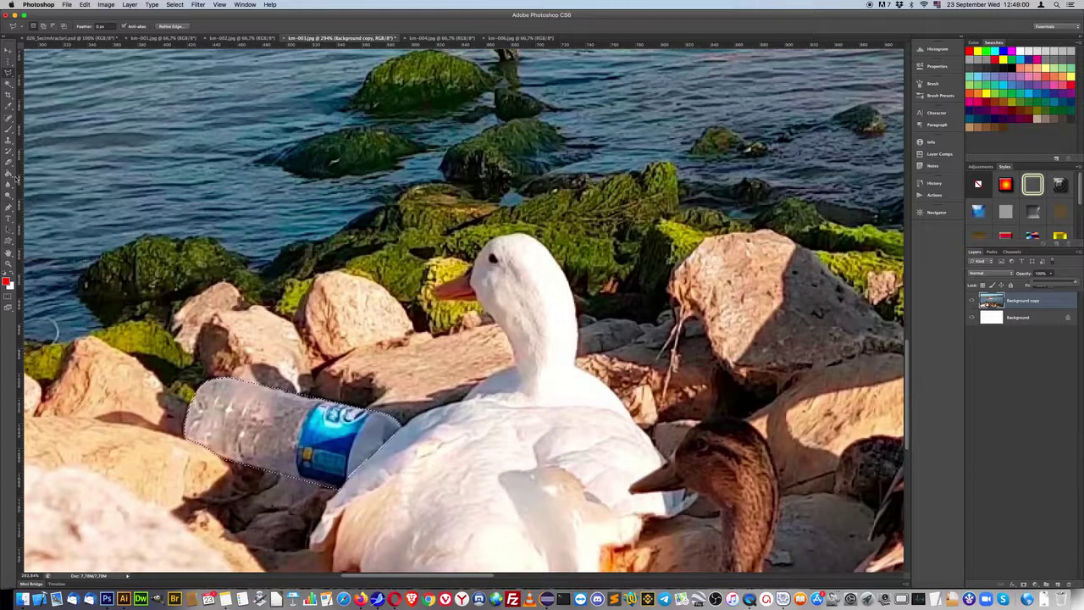
{"action": "left_click", "coordinate": [8, 141]}
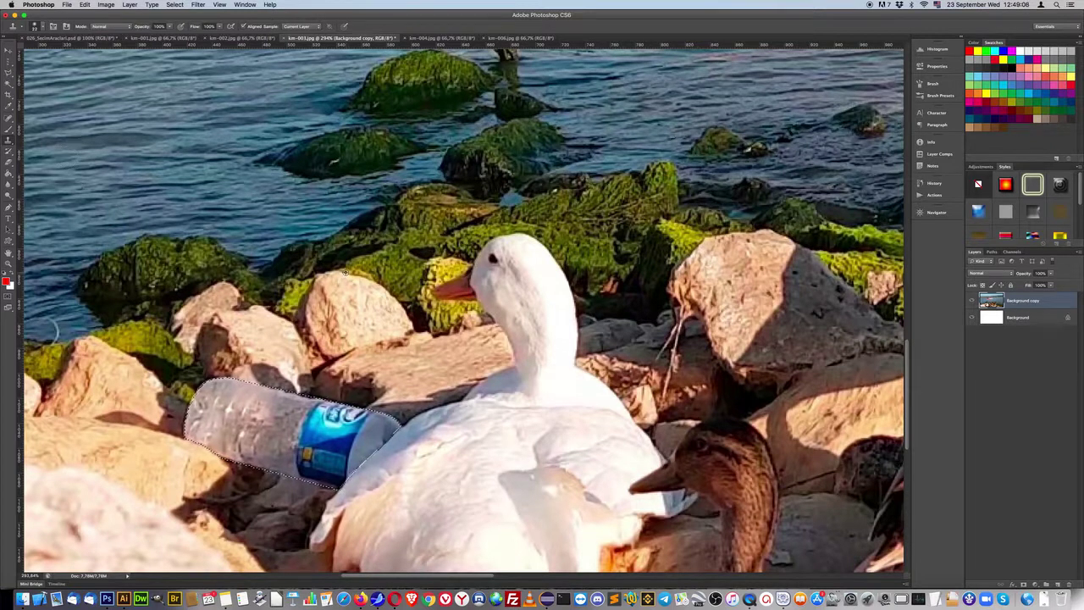
{"action": "left_click_drag", "start_coordinate": [362, 403], "coordinate": [191, 393]}
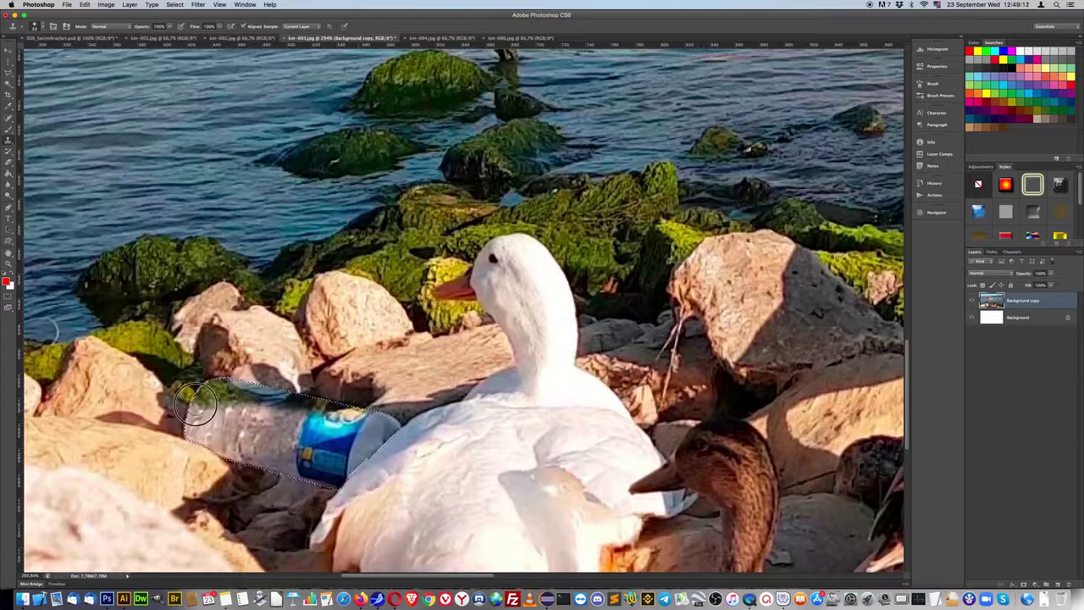
{"action": "mouse_move", "coordinate": [196, 404]}
{"action": "left_mouse_down"}
{"action": "mouse_move", "coordinate": [229, 439]}
{"action": "mouse_move", "coordinate": [327, 420]}
{"action": "mouse_move", "coordinate": [307, 450]}
{"action": "mouse_move", "coordinate": [350, 442]}
{"action": "mouse_move", "coordinate": [229, 435]}
{"action": "mouse_move", "coordinate": [207, 452]}
{"action": "left_mouse_up"}
- Clear the selection and switch to the Rectangular Marquee Tool
{"action": "key", "text": "super+d"}
{"action": "left_click", "coordinate": [7, 59]}
{"action": "right_click", "coordinate": [8, 59]}
{"action": "left_click", "coordinate": [34, 59]}
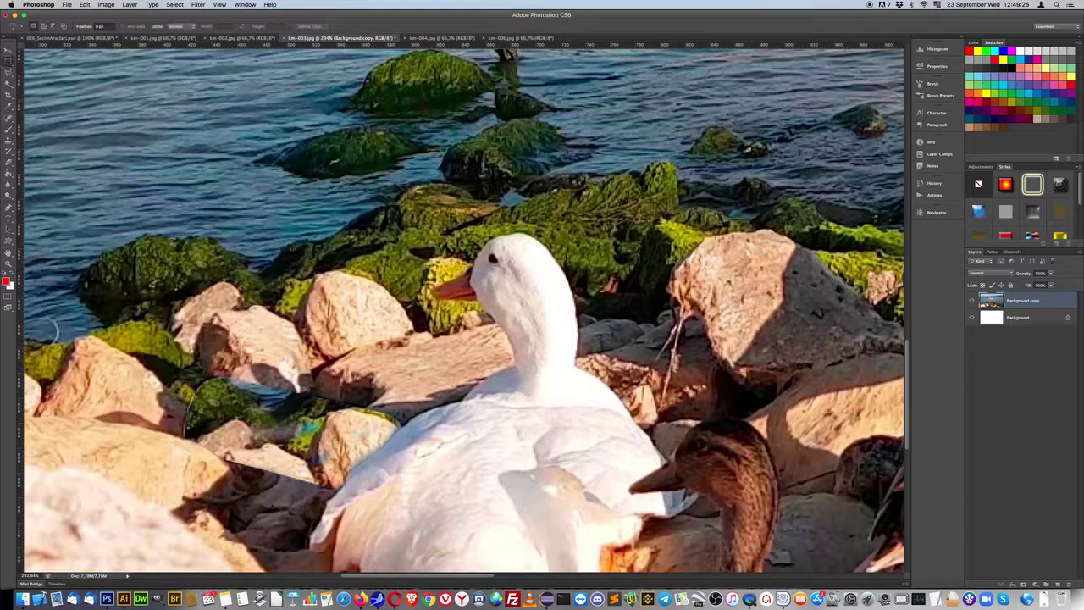
- View the duck photo at 100%, then switch to 026_SecimAraclari.psd and fit its canvas
{"action": "double_click", "coordinate": [9, 263]}
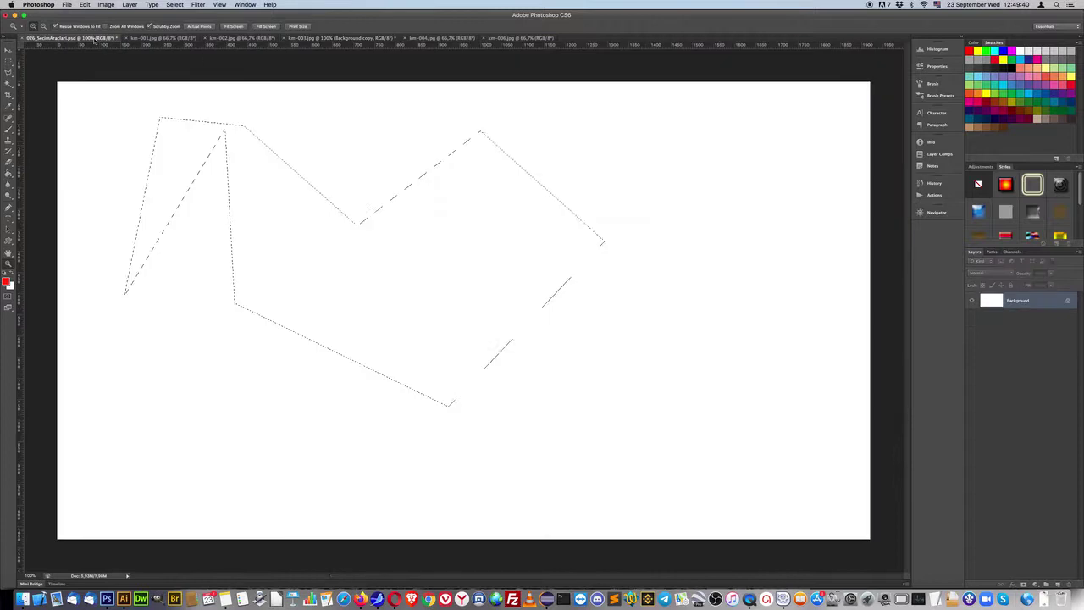
{"action": "left_click", "coordinate": [93, 39]}
{"action": "left_click", "coordinate": [285, 246]}
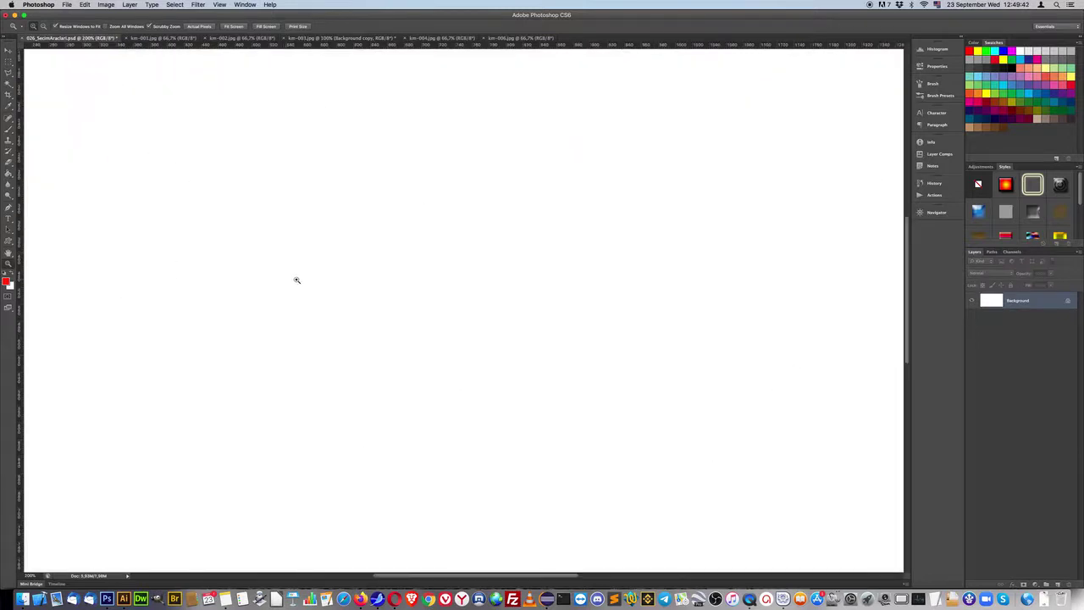
{"action": "left_click", "coordinate": [11, 252]}
{"action": "double_click", "coordinate": [10, 251]}
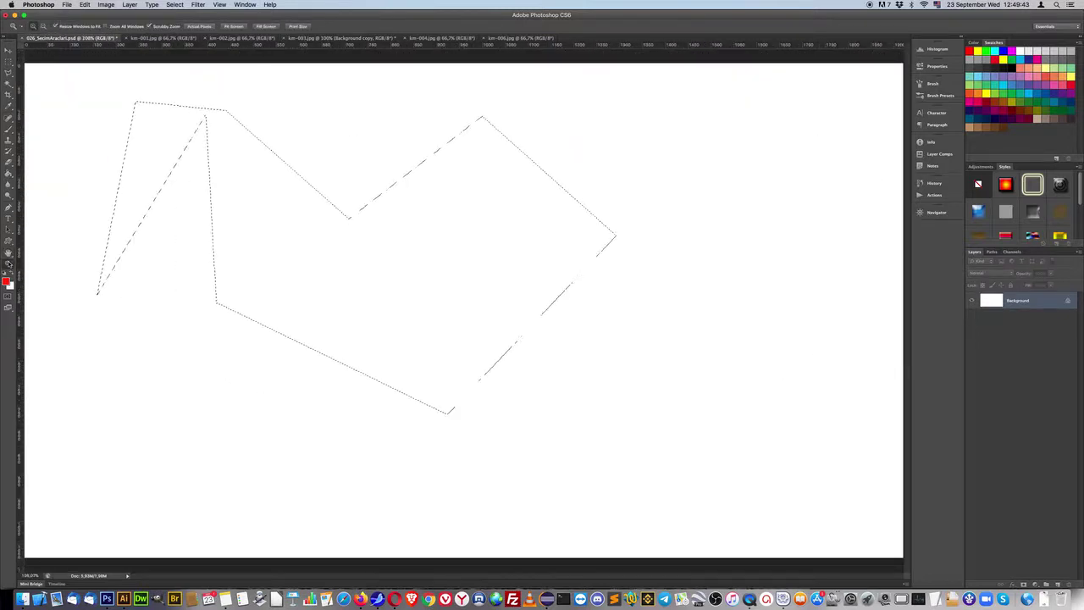
- Pick the logo shape in the Custom Shape Tool, cancel the size dialog, and deselect
{"action": "double_click", "coordinate": [9, 263]}
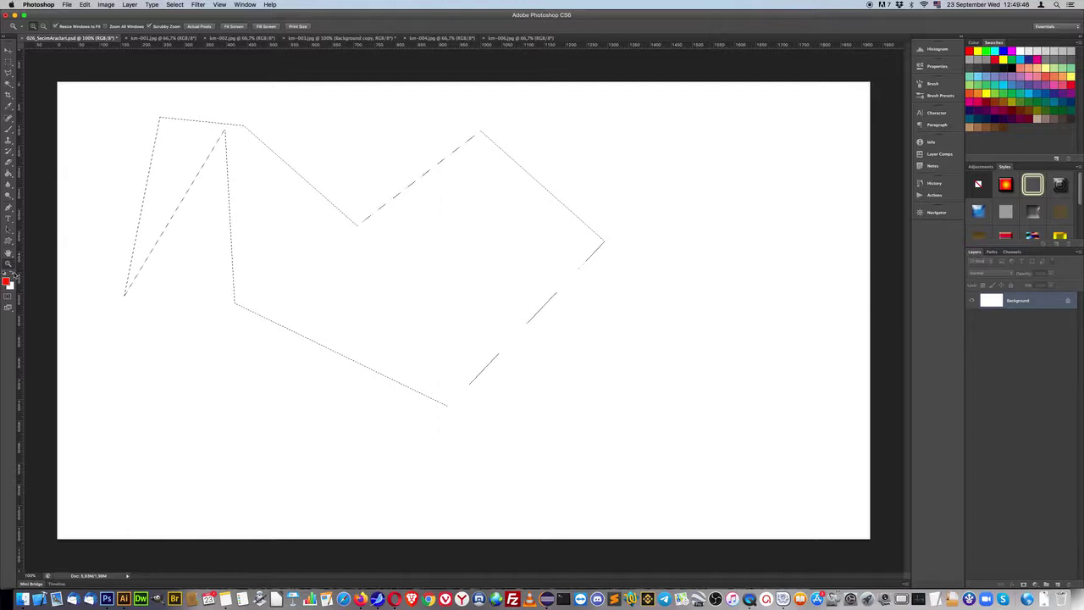
{"action": "left_click", "coordinate": [8, 241]}
{"action": "left_click", "coordinate": [8, 241]}
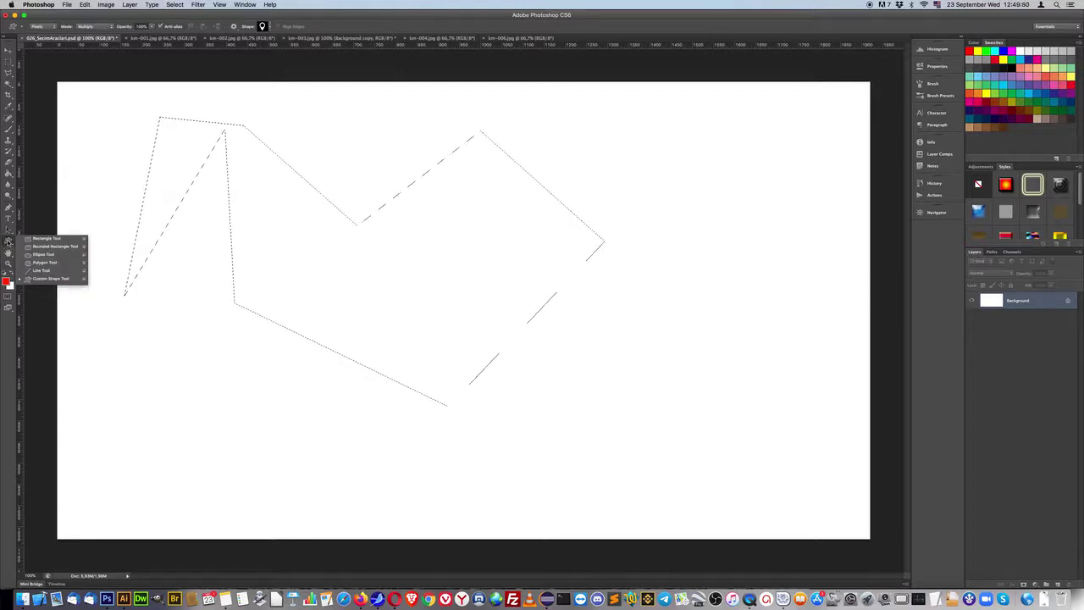
{"action": "left_click", "coordinate": [53, 278]}
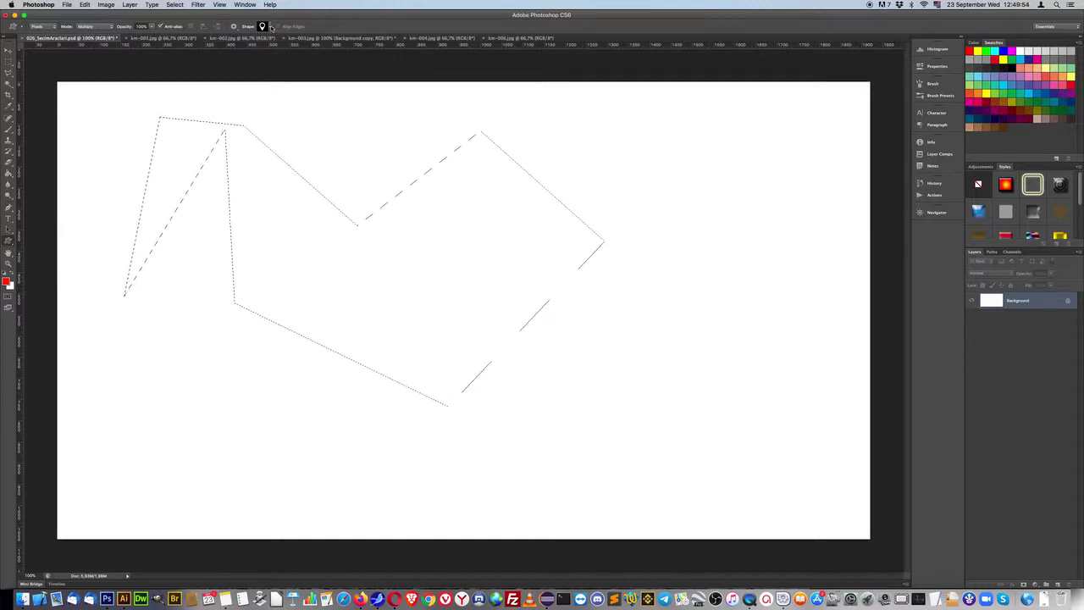
{"action": "left_click", "coordinate": [270, 27]}
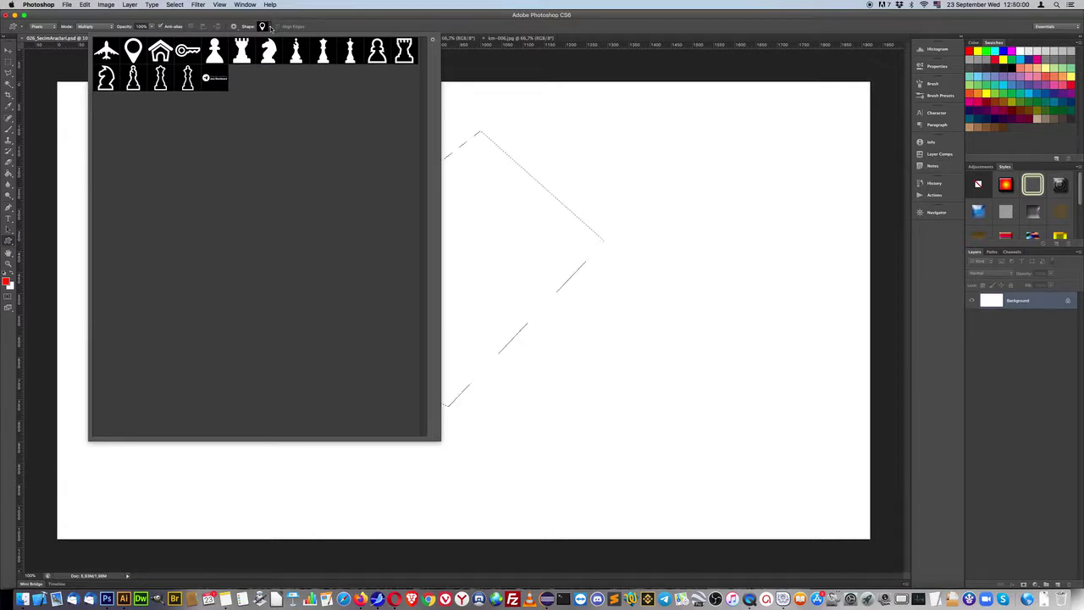
{"action": "left_click", "coordinate": [214, 78]}
{"action": "left_click", "coordinate": [596, 269]}
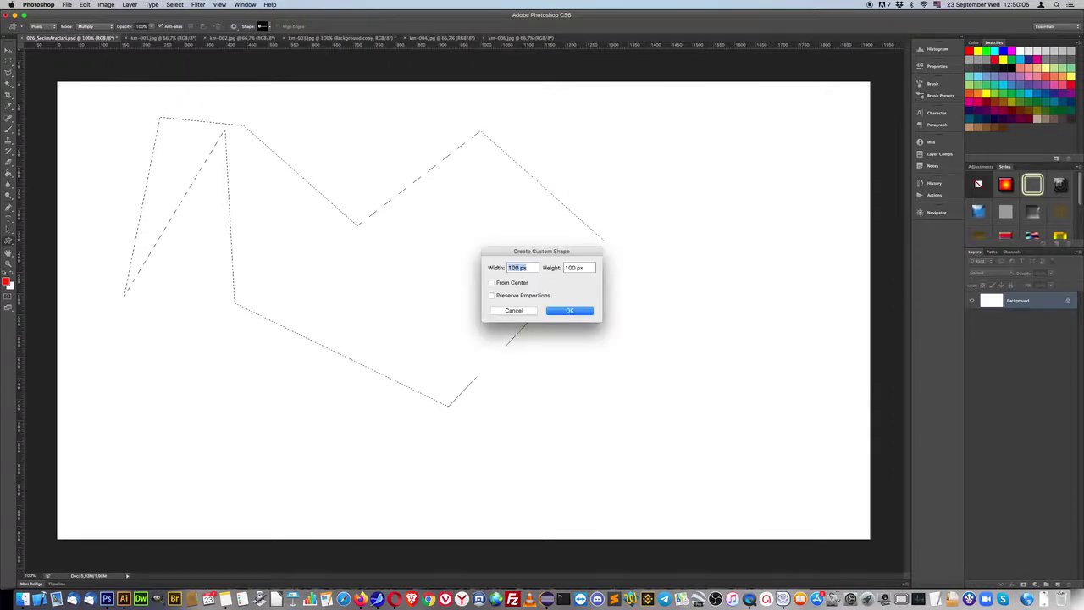
{"action": "key", "text": "Escape"}
{"action": "key", "text": "super+d"}
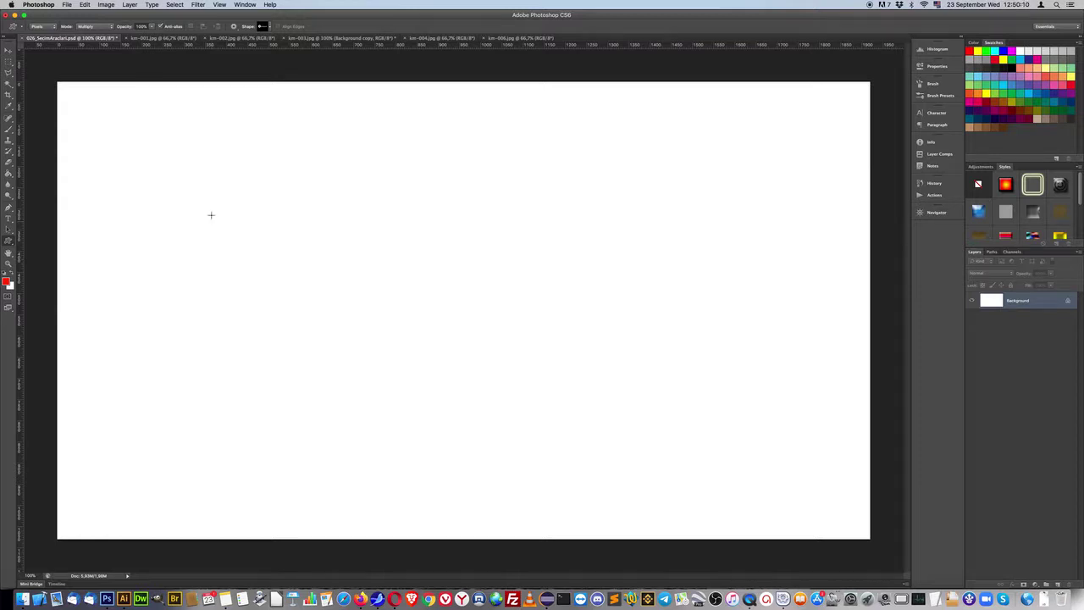
- Draw the Telegram logo on new Layer 1, nudge it down-left, and load it as a selection
{"action": "left_click_drag", "start_coordinate": [183, 174], "coordinate": [267, 229]}
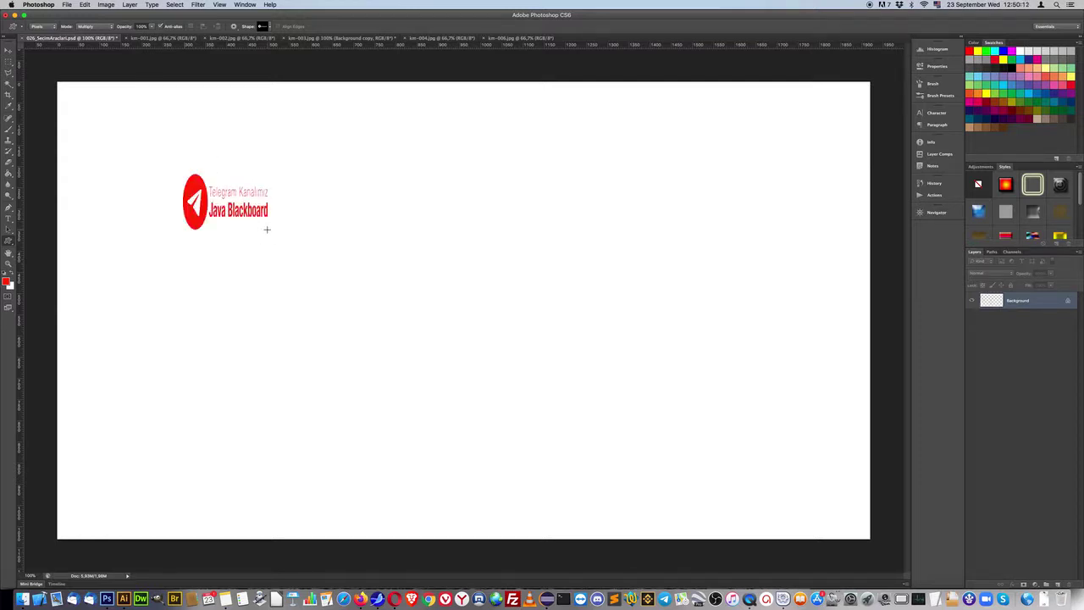
{"action": "key", "text": "super+z"}
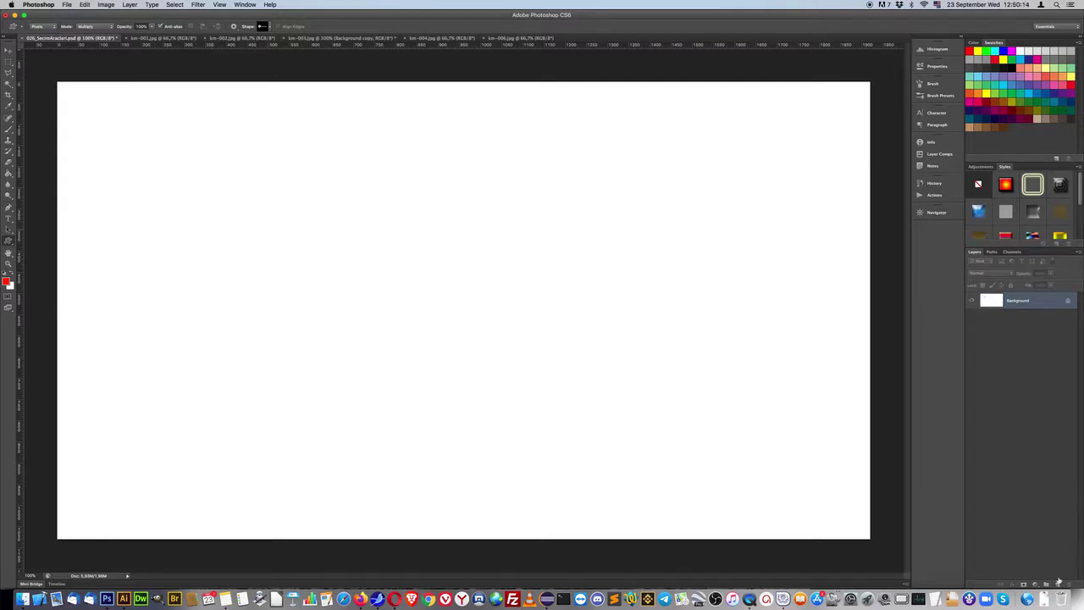
{"action": "left_click", "coordinate": [1058, 584]}
{"action": "left_click_drag", "start_coordinate": [205, 180], "coordinate": [717, 413]}
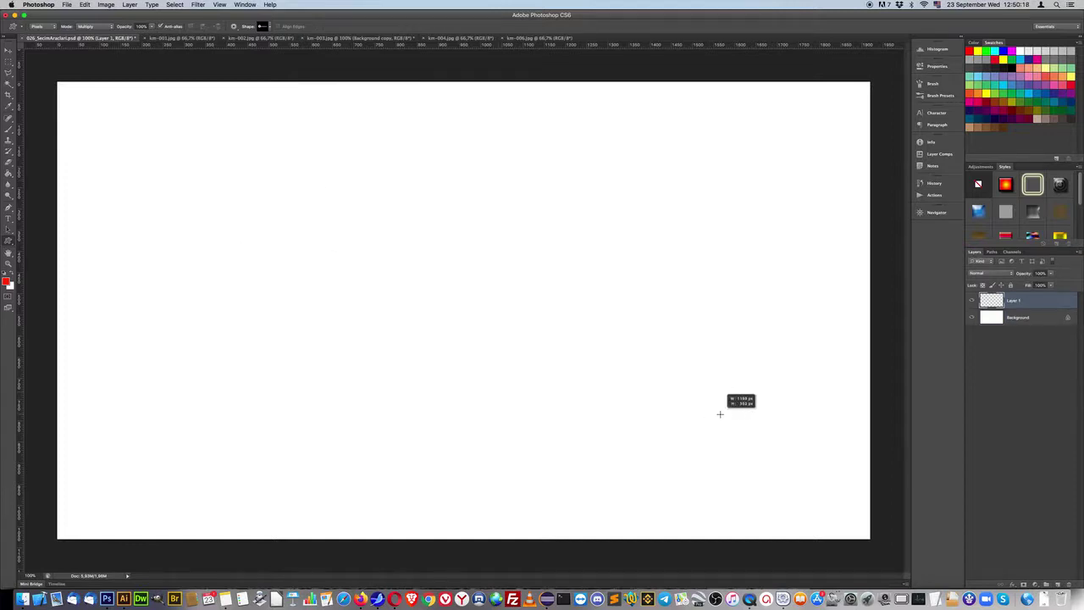
{"action": "left_click", "coordinate": [8, 51]}
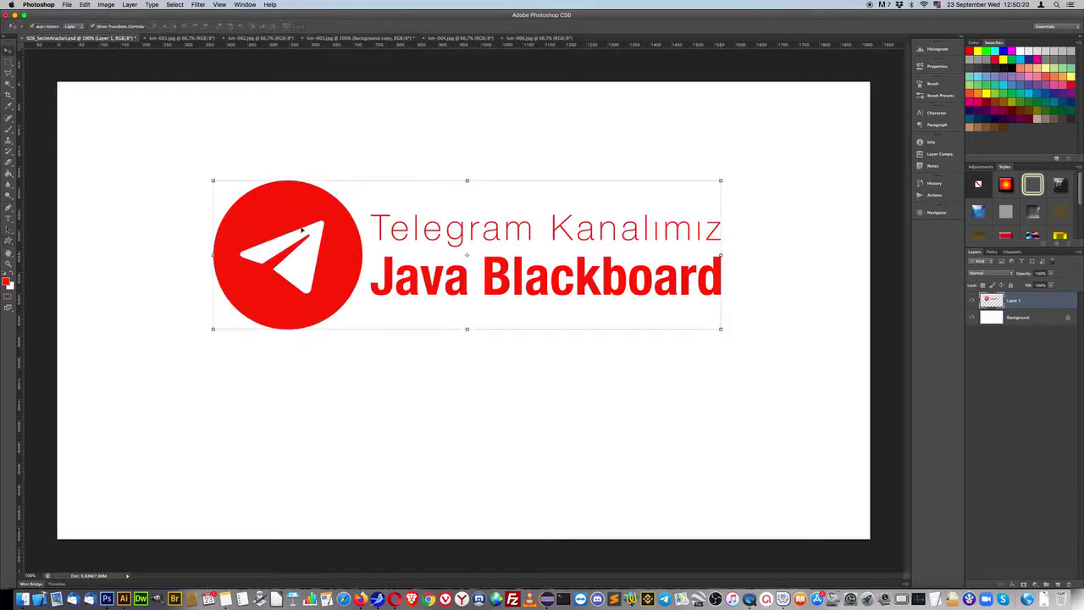
{"action": "left_click_drag", "start_coordinate": [339, 248], "coordinate": [320, 294]}
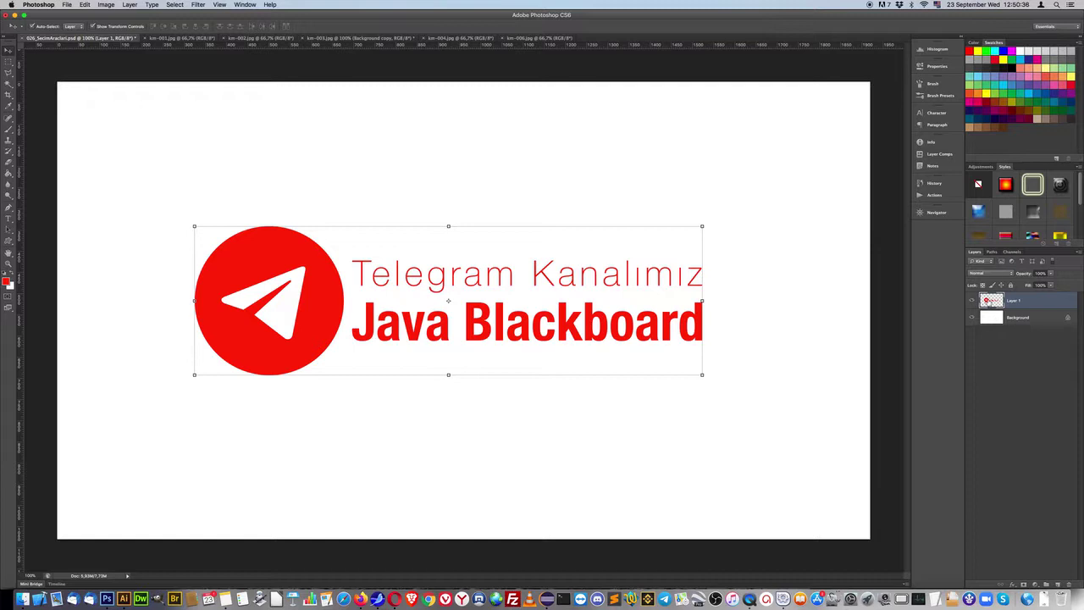
{"action": "left_click", "coordinate": [989, 300], "text": "super"}
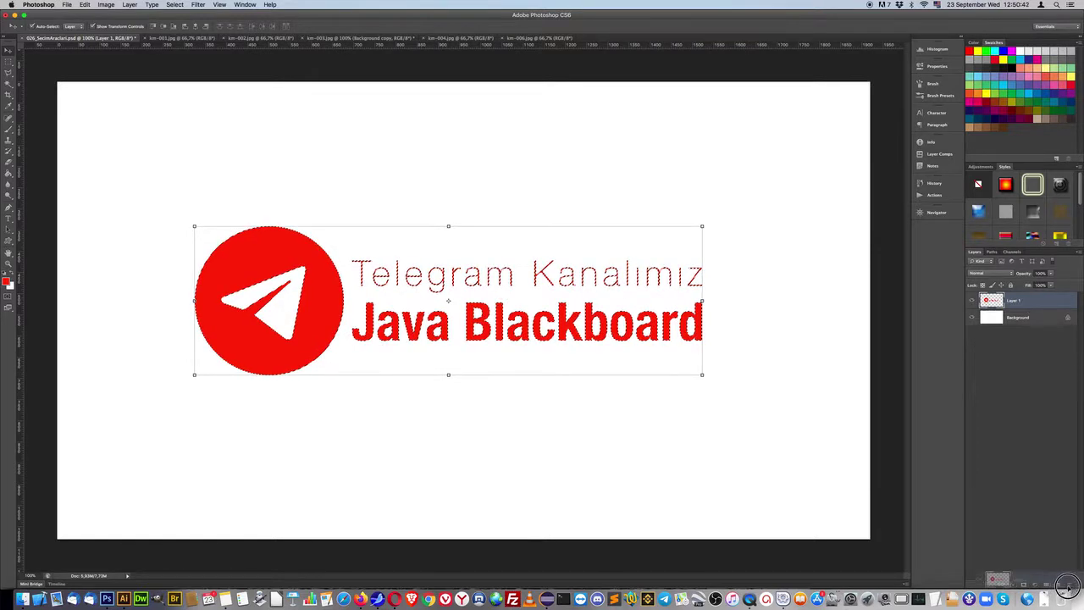
- Delete the logo layer, save its outline as a new channel named 'Telegram', then deselect
{"action": "left_click_drag", "start_coordinate": [1036, 303], "coordinate": [1067, 585]}
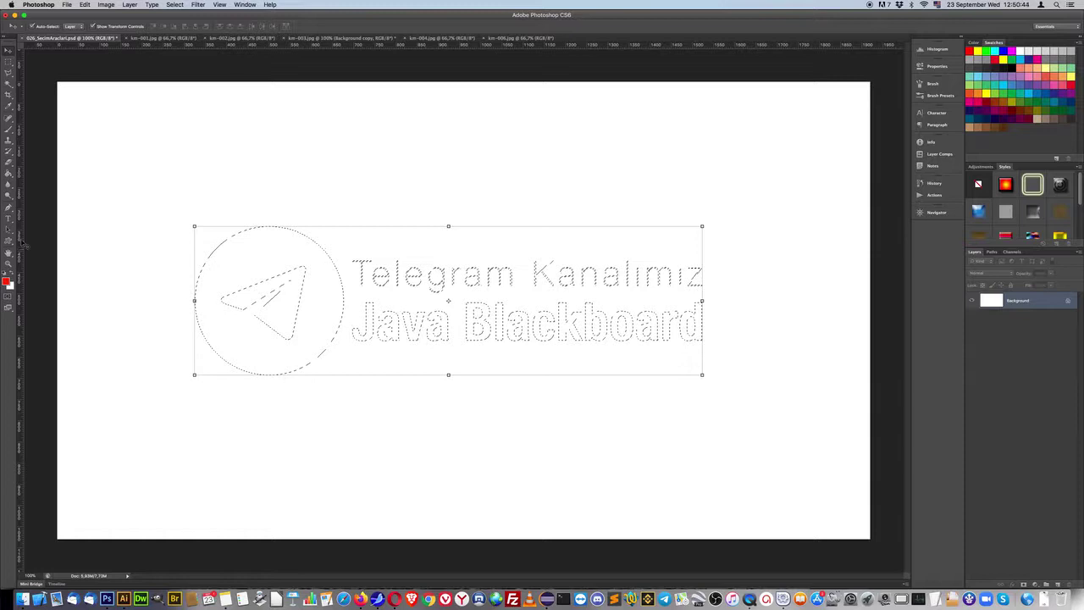
{"action": "key", "text": "m"}
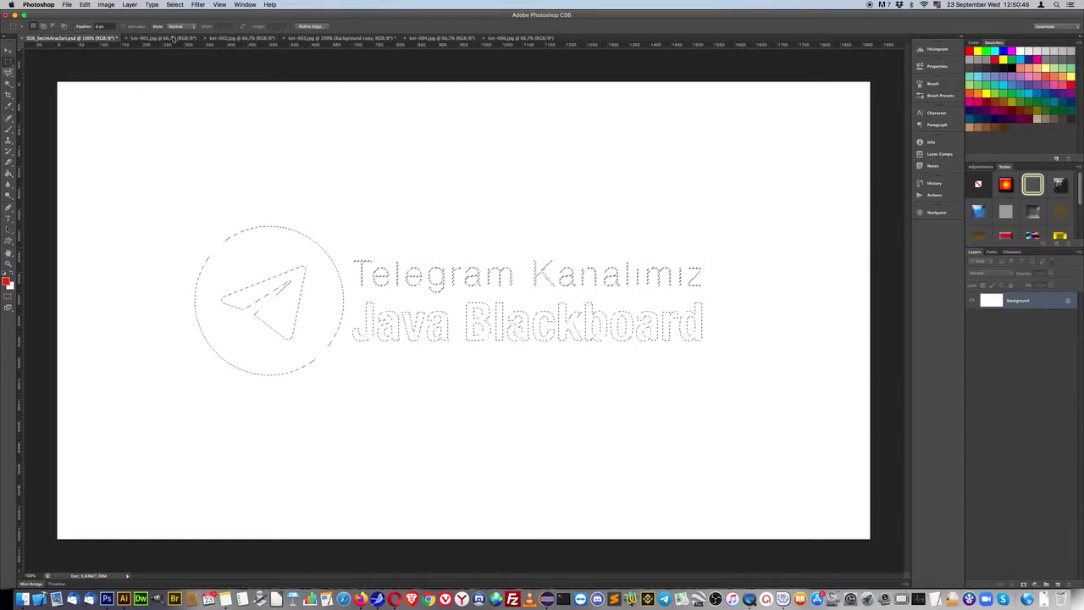
{"action": "left_click", "coordinate": [176, 5]}
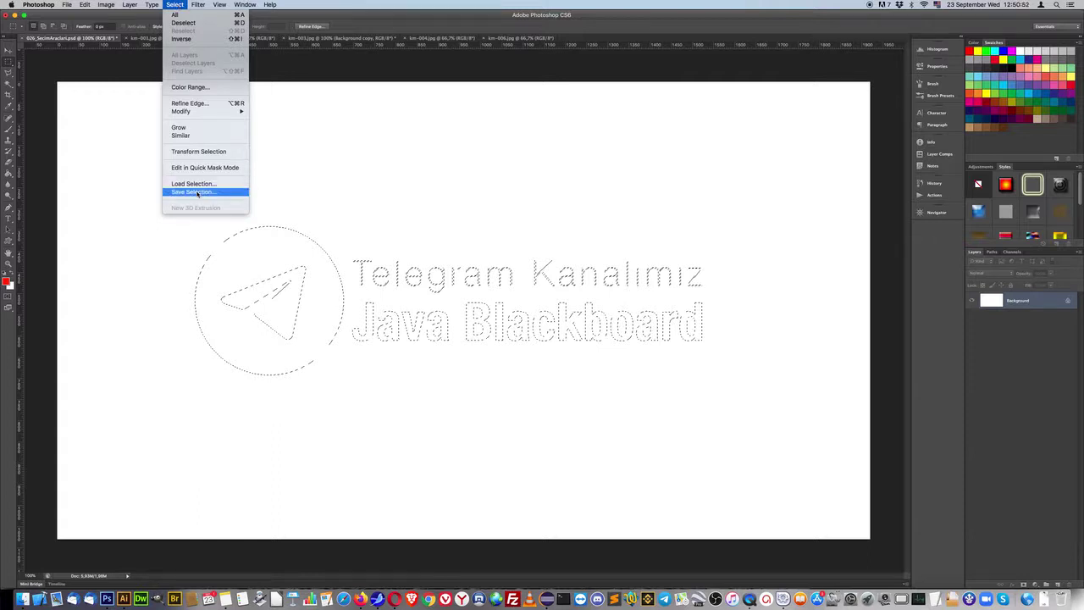
{"action": "left_click", "coordinate": [197, 193]}
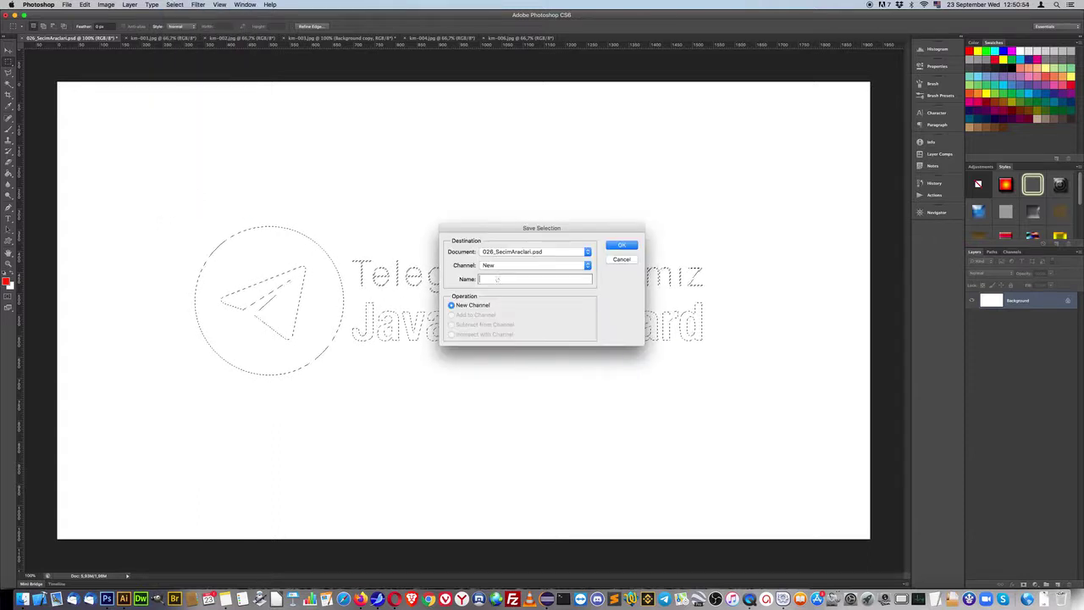
{"action": "left_click", "coordinate": [508, 252]}
{"action": "left_click", "coordinate": [502, 277]}
{"action": "left_click", "coordinate": [500, 266]}
{"action": "left_click", "coordinate": [494, 279]}
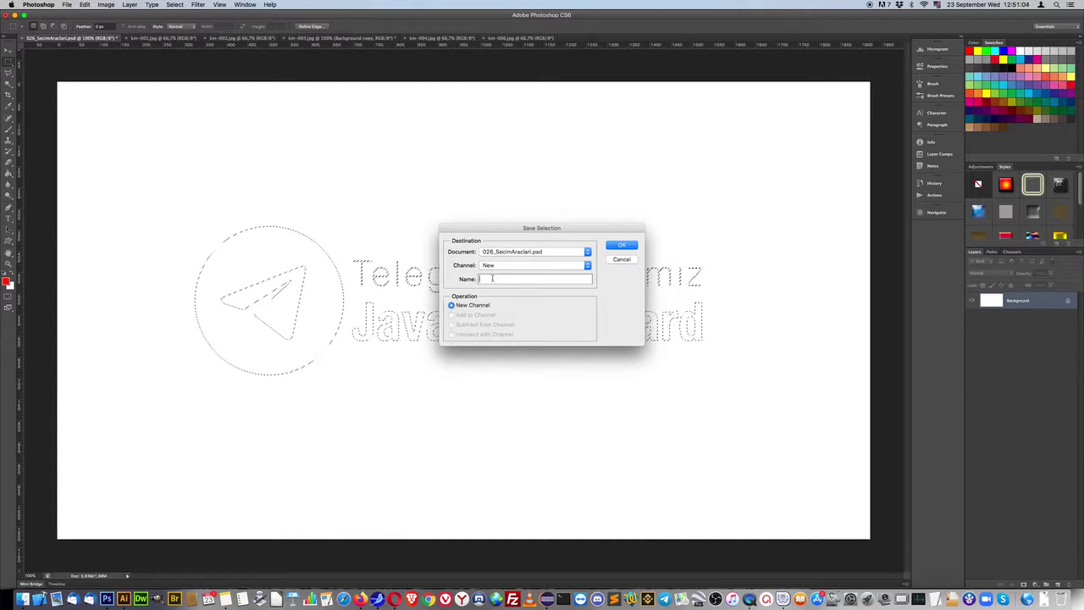
{"action": "type", "text": "Telegram"}
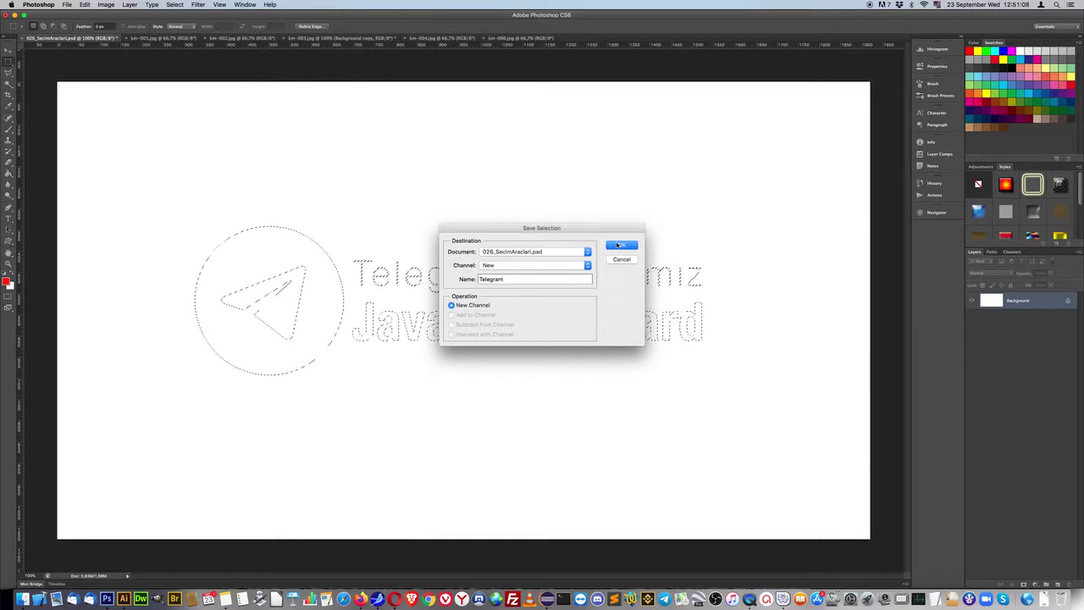
{"action": "left_click", "coordinate": [616, 243]}
{"action": "key", "text": "super+d"}
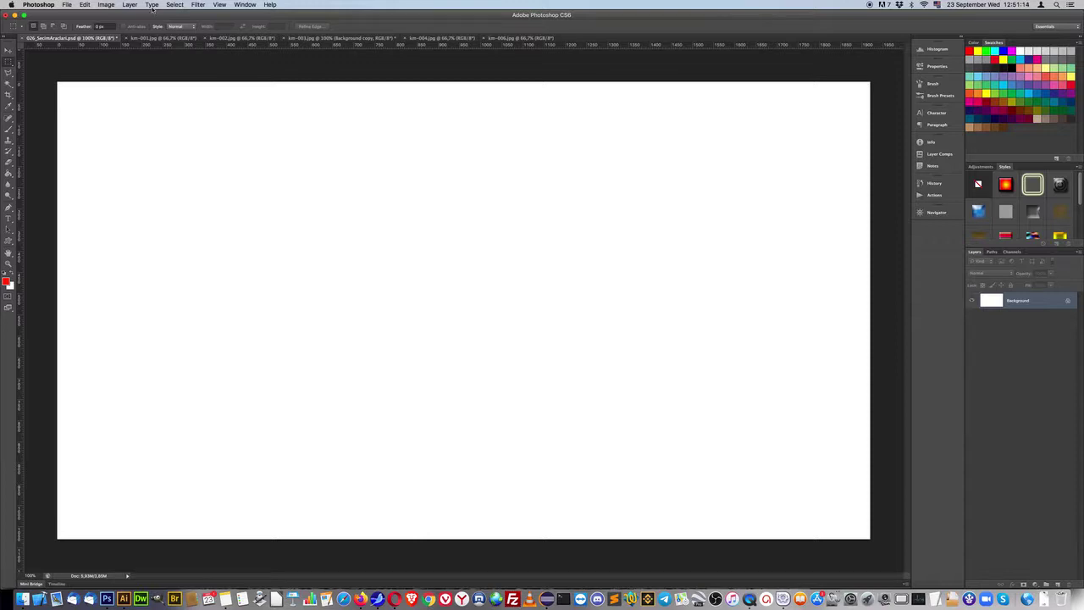
- Load the saved 'Telegram' channel as a selection
{"action": "left_click", "coordinate": [173, 5]}
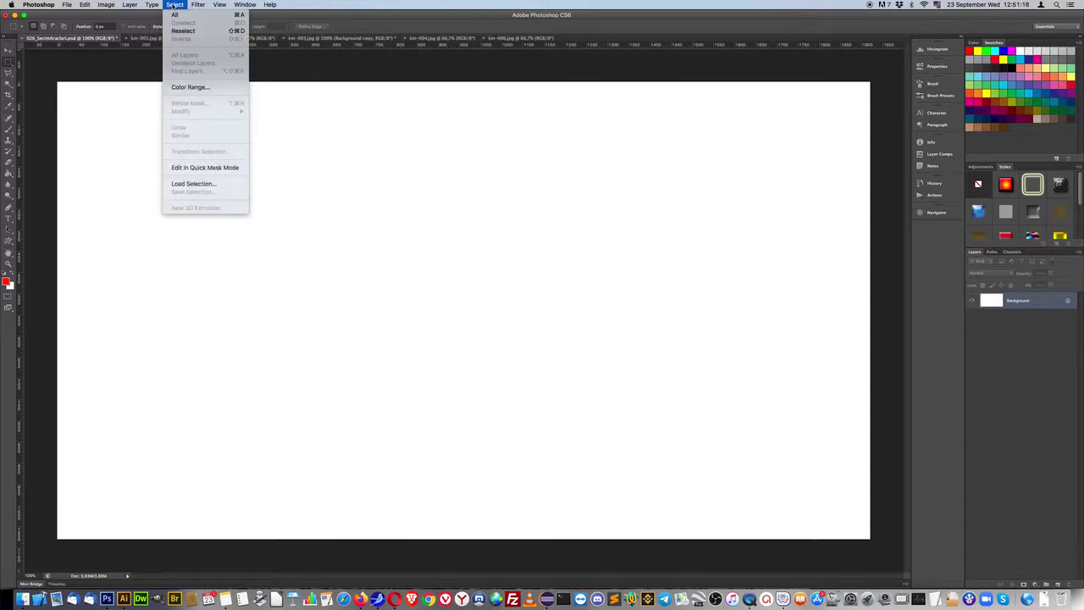
{"action": "left_click", "coordinate": [198, 184]}
{"action": "left_click", "coordinate": [498, 271]}
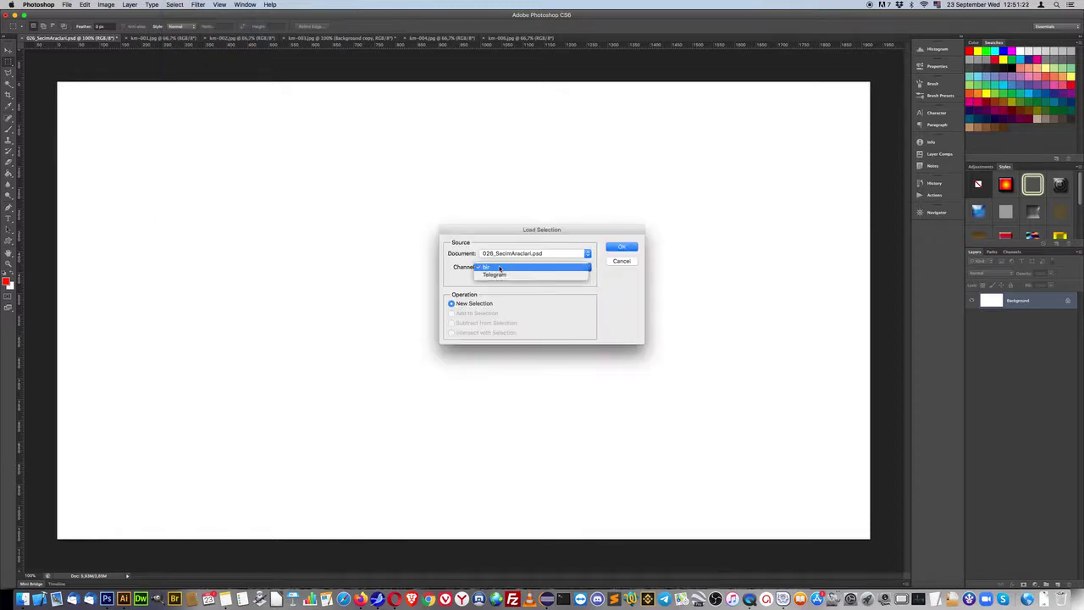
{"action": "left_click", "coordinate": [500, 275]}
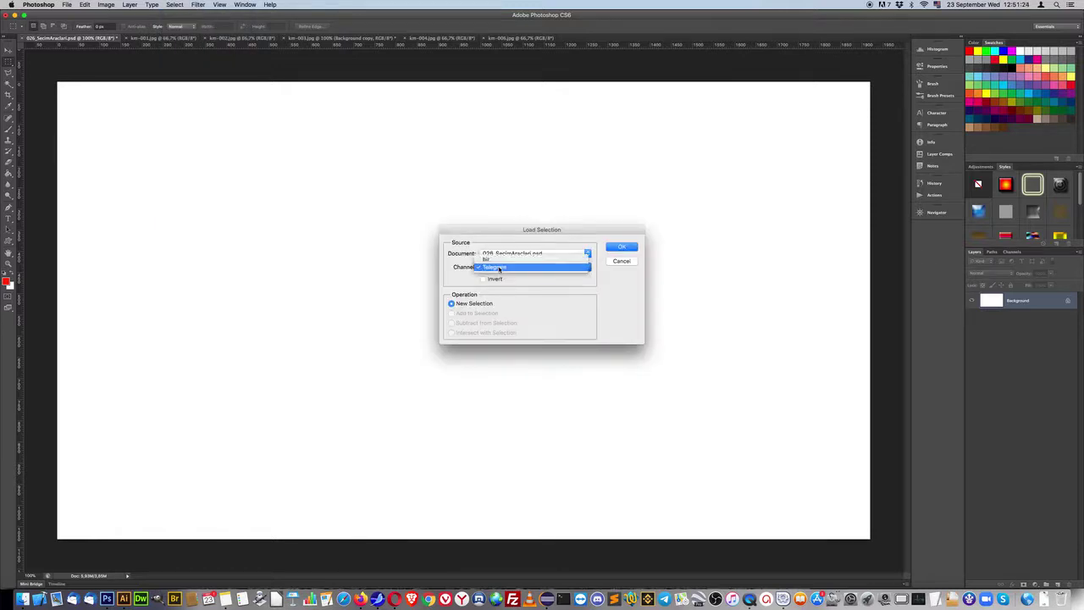
{"action": "left_click", "coordinate": [501, 260]}
{"action": "left_click", "coordinate": [501, 269]}
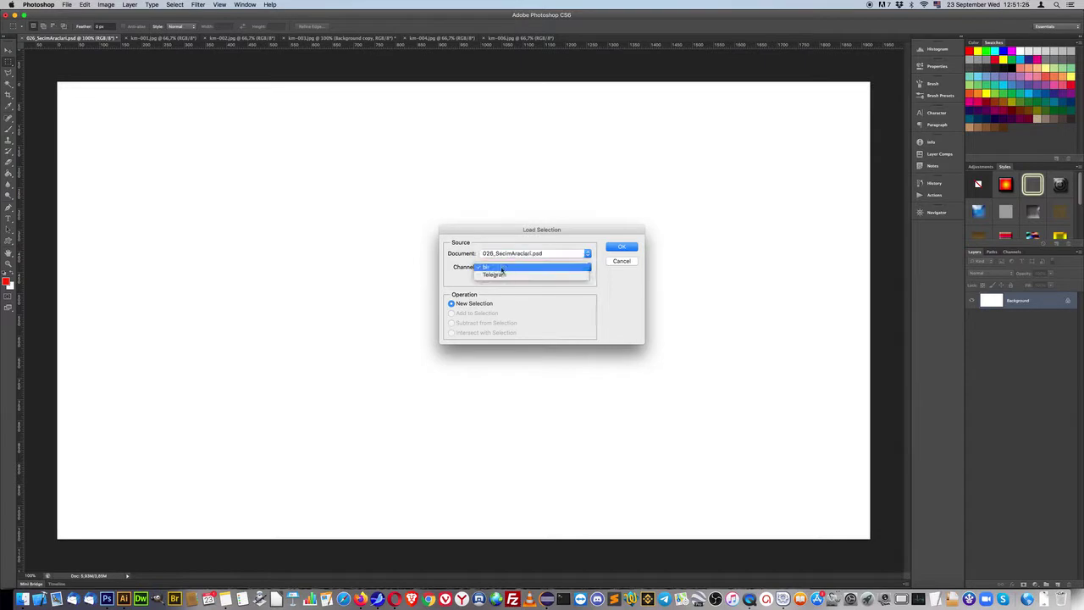
{"action": "left_click", "coordinate": [501, 277]}
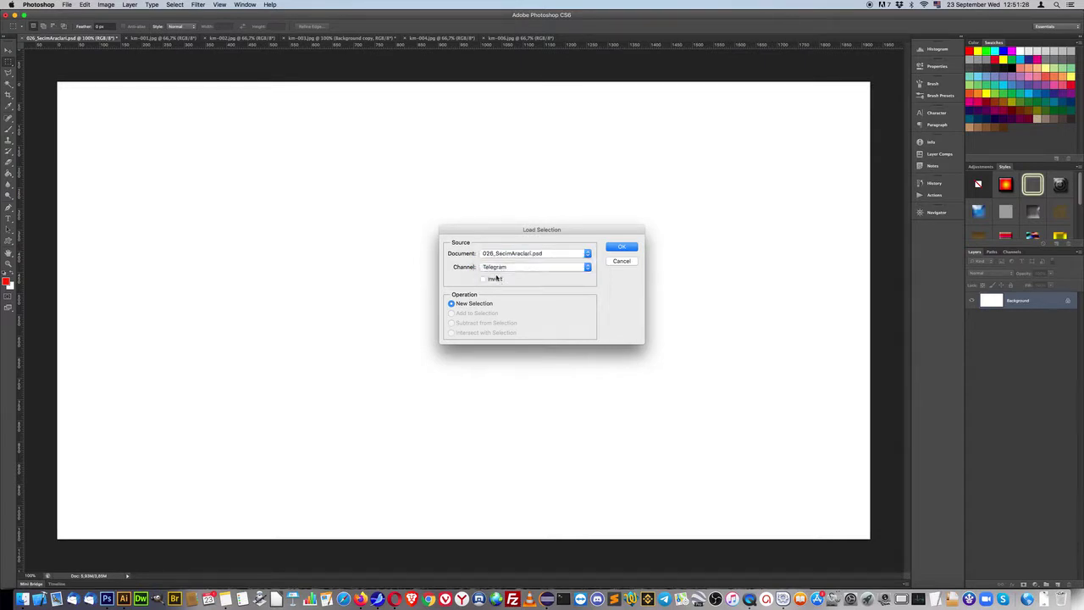
{"action": "left_click", "coordinate": [624, 248]}
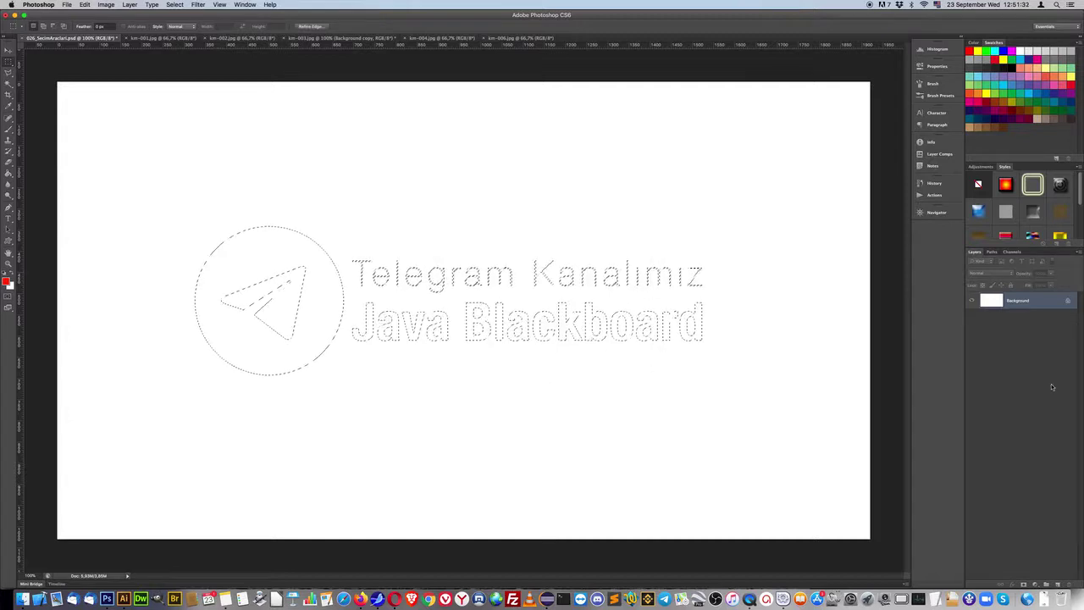
- Fill the selection with yellow on a new layer, deselect, and float the logo document window
{"action": "left_click", "coordinate": [1057, 584]}
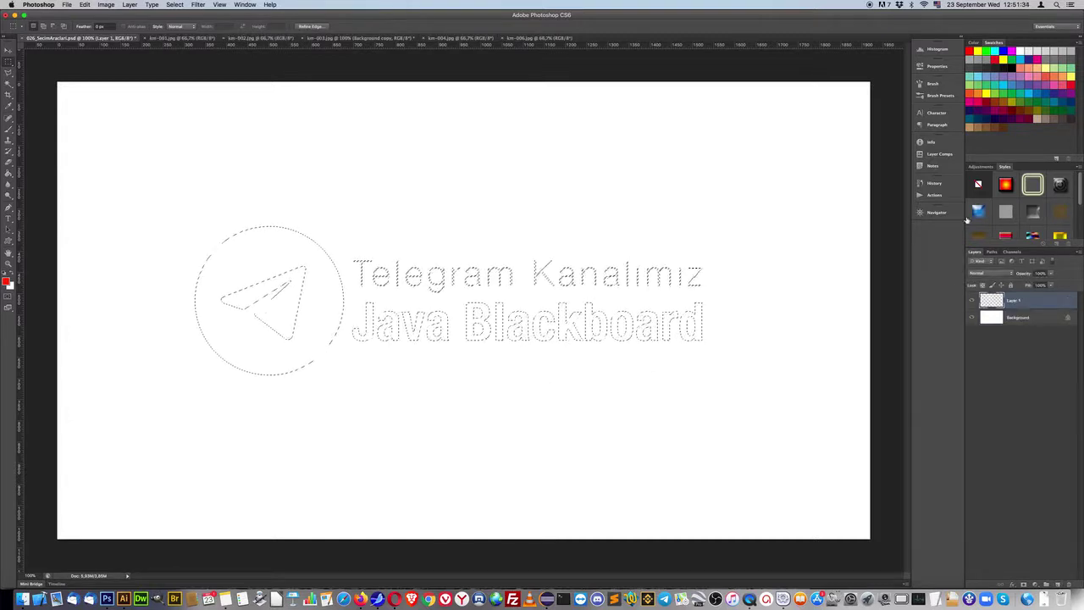
{"action": "left_click", "coordinate": [1071, 76]}
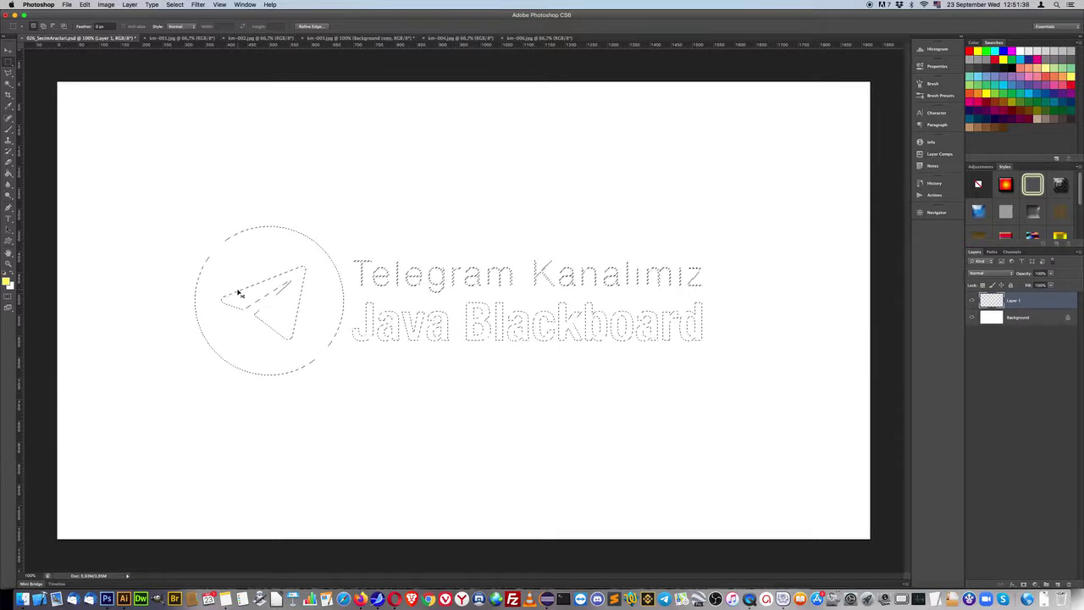
{"action": "key", "text": "alt+BackSpace"}
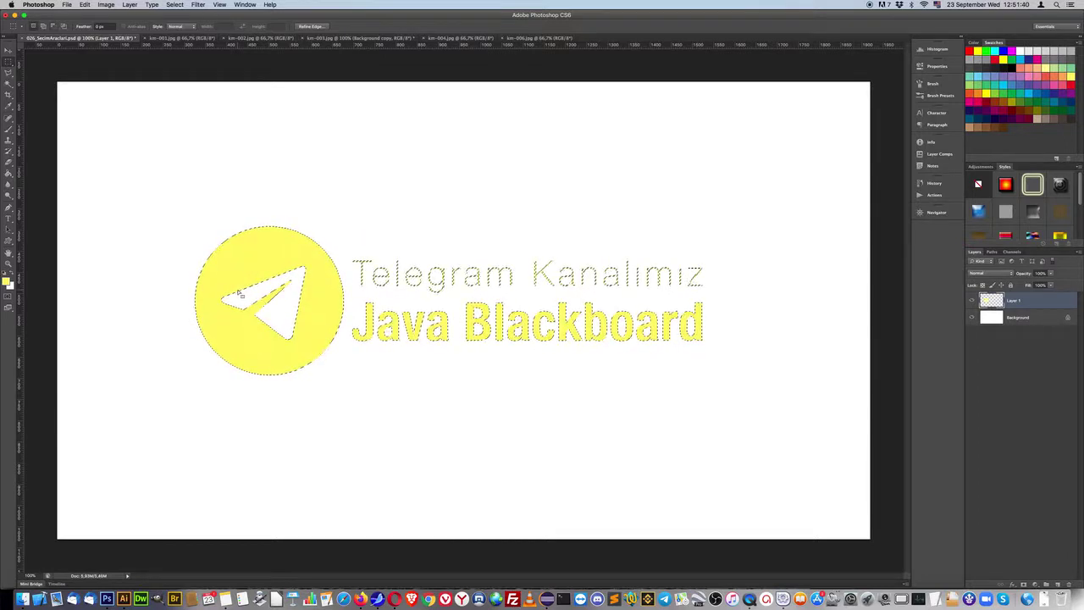
{"action": "key", "text": "super+d"}
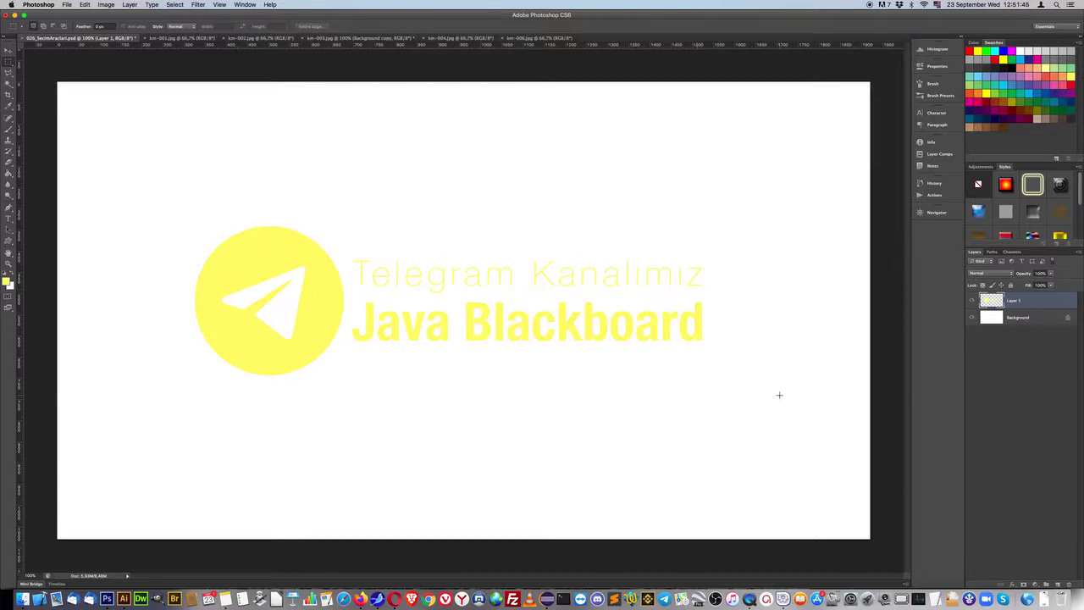
{"action": "left_click_drag", "start_coordinate": [60, 39], "coordinate": [100, 135]}
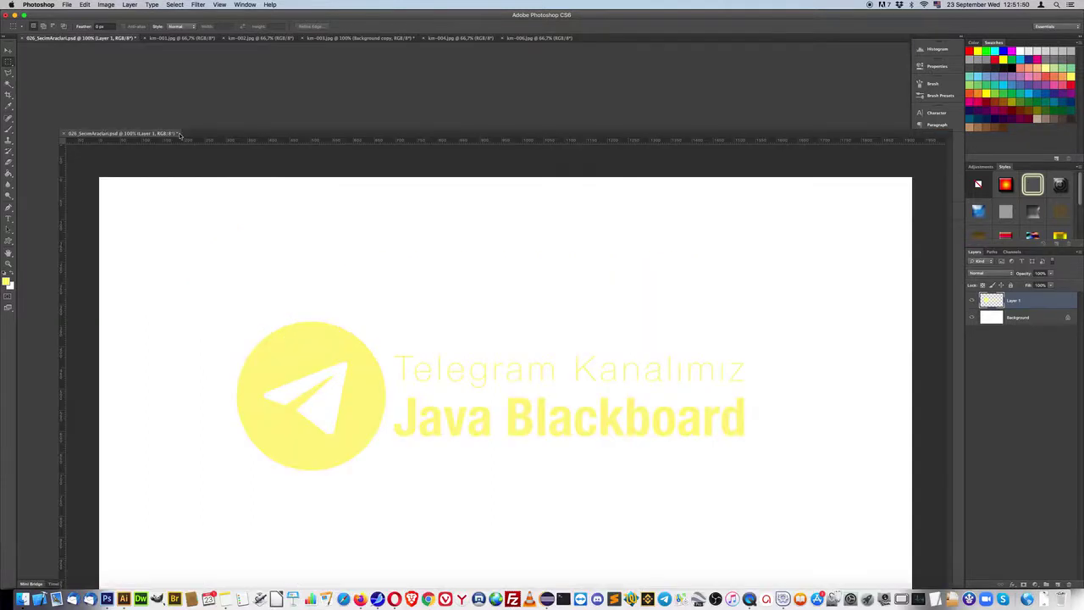
- Drag the 'Telegram' channel from the logo document into km-003.jpg, then return to RGB and Layers
{"action": "left_click_drag", "start_coordinate": [234, 152], "coordinate": [258, 298]}
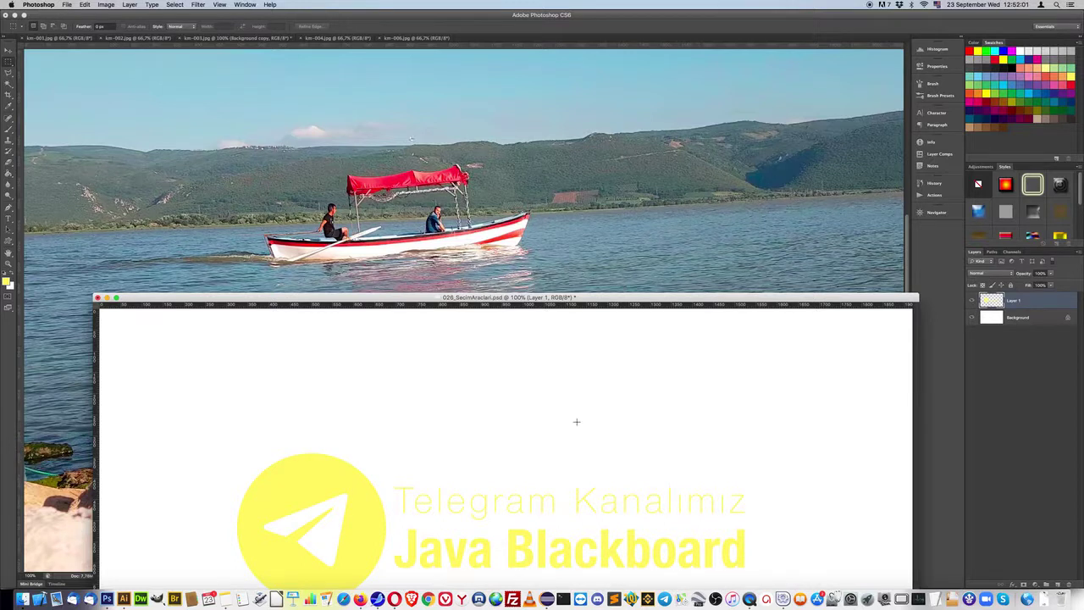
{"action": "left_click_drag", "start_coordinate": [517, 299], "coordinate": [478, 235]}
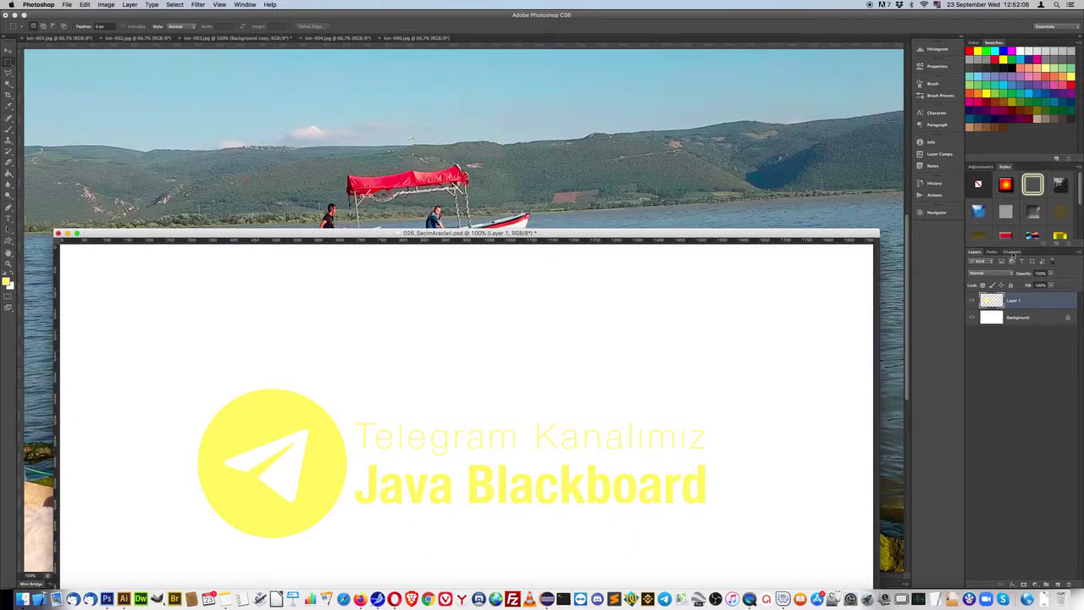
{"action": "left_click", "coordinate": [1012, 251]}
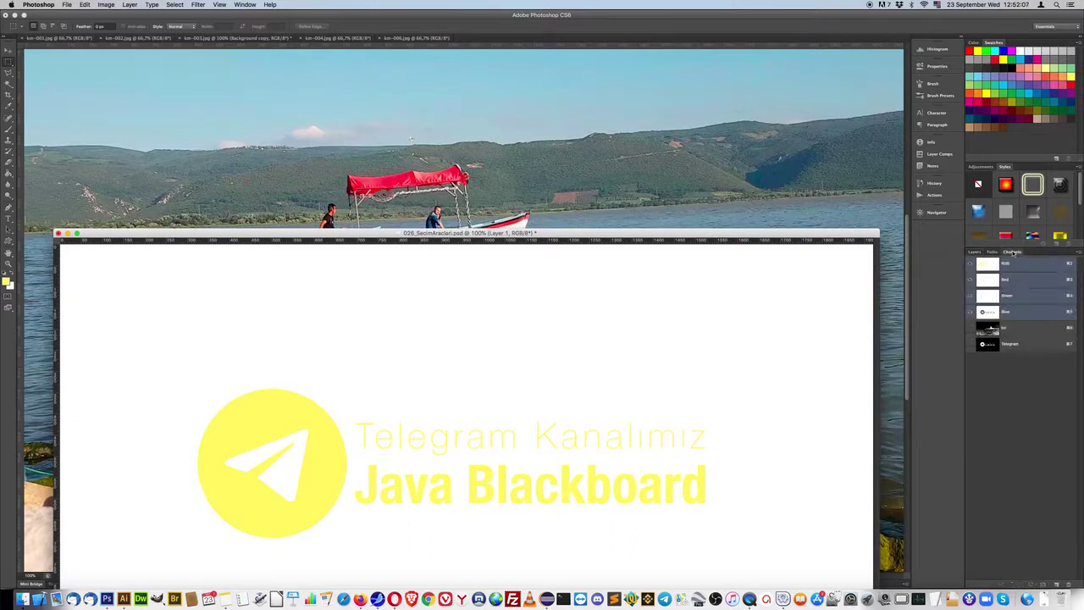
{"action": "left_click", "coordinate": [1021, 345]}
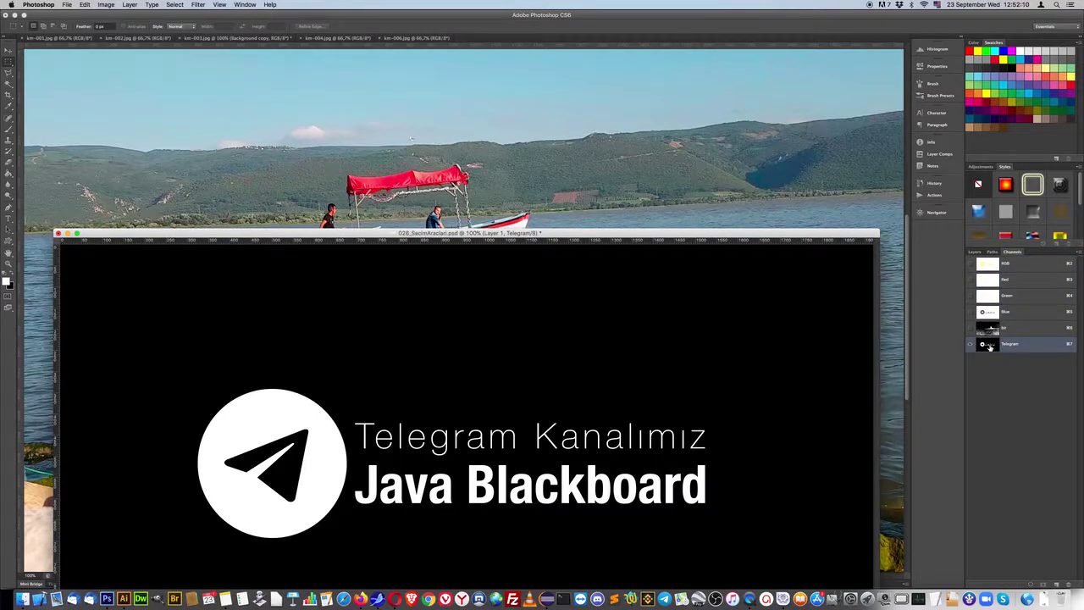
{"action": "mouse_move", "coordinate": [989, 346]}
{"action": "left_mouse_down"}
{"action": "mouse_move", "coordinate": [565, 184]}
{"action": "mouse_move", "coordinate": [602, 184]}
{"action": "left_mouse_up"}
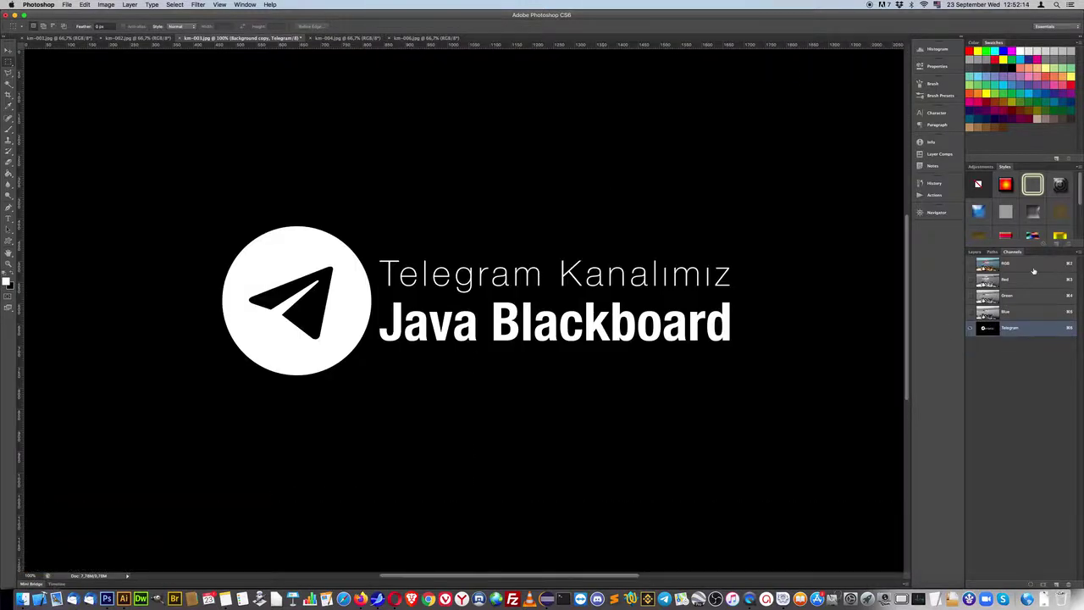
{"action": "left_click", "coordinate": [1033, 266]}
{"action": "left_click", "coordinate": [974, 252]}
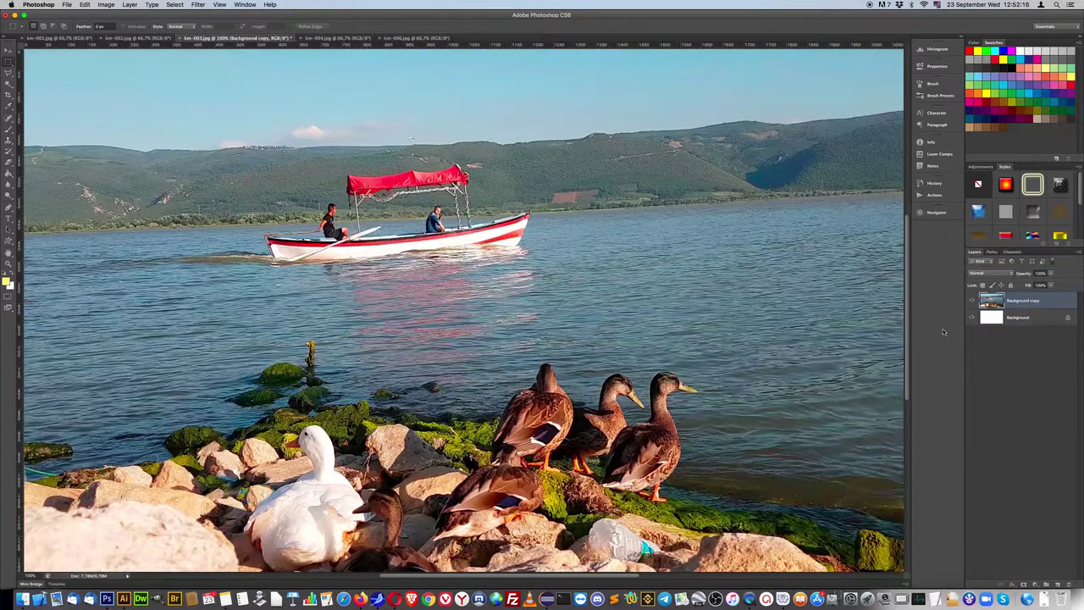
- Fit km-003.jpg to the window and load the 'Telegram' channel as a selection
{"action": "double_click", "coordinate": [9, 253]}
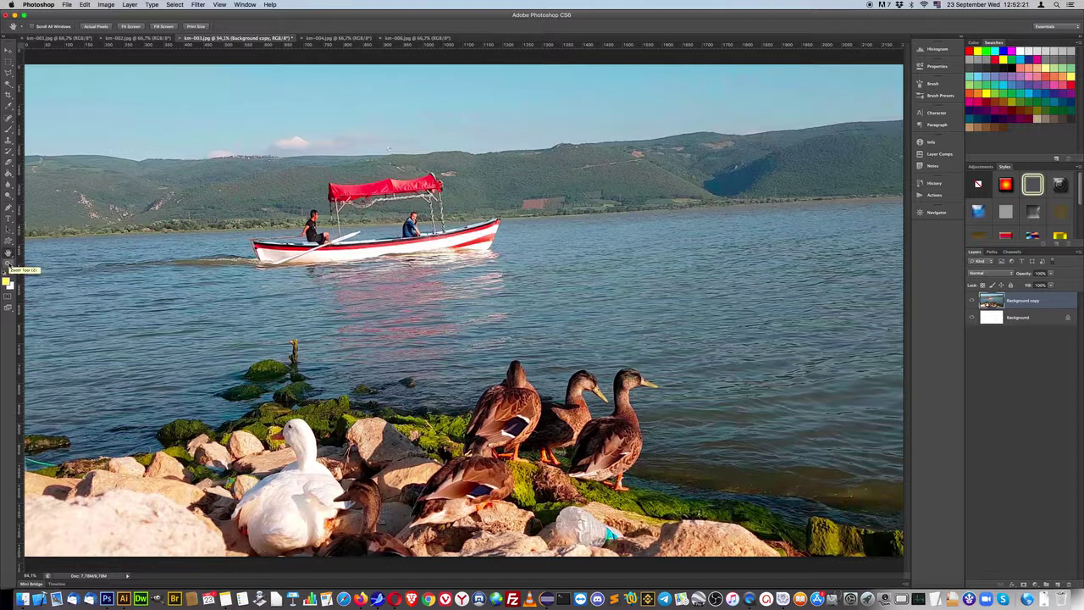
{"action": "double_click", "coordinate": [9, 263]}
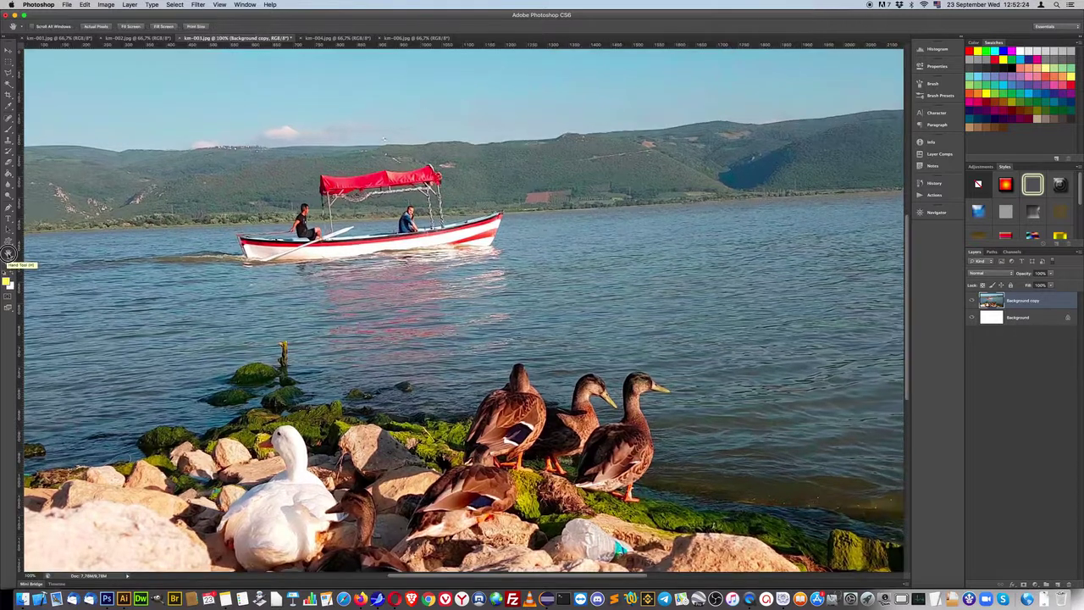
{"action": "double_click", "coordinate": [9, 253]}
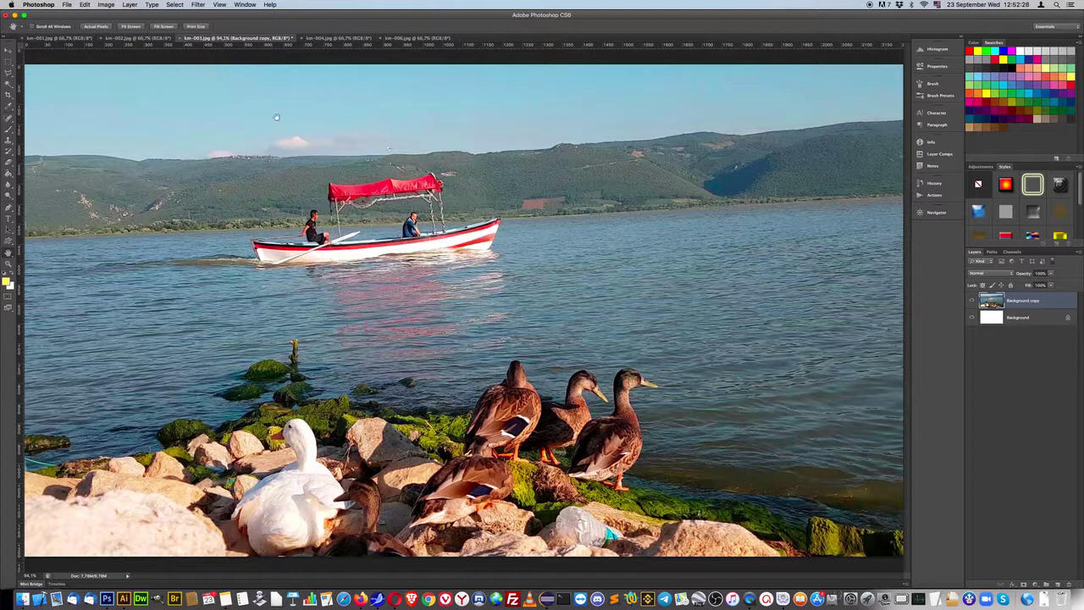
{"action": "left_click", "coordinate": [175, 4]}
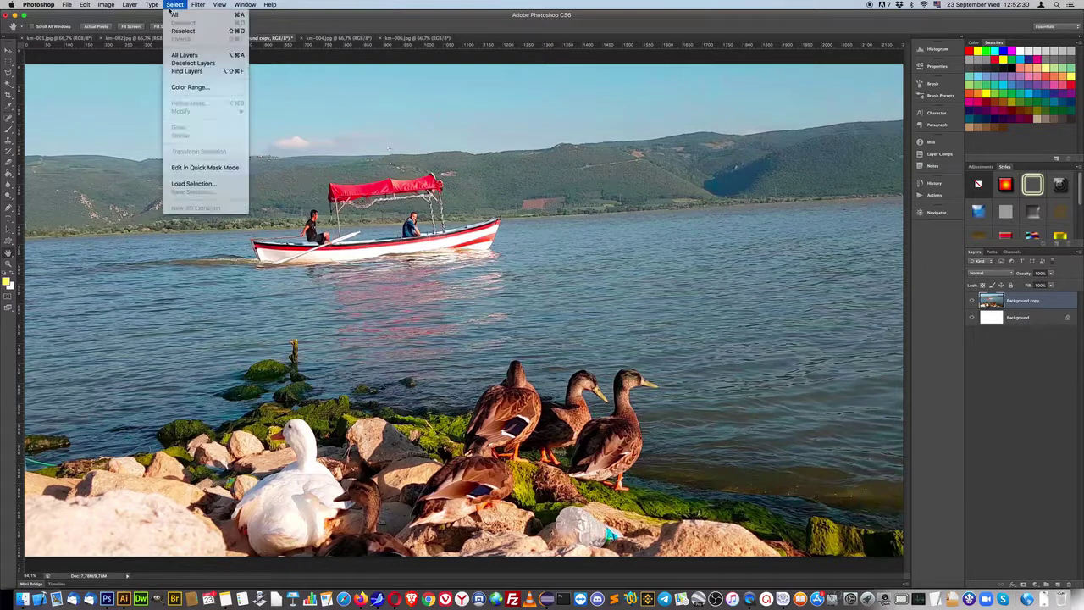
{"action": "left_click", "coordinate": [194, 184]}
{"action": "left_click", "coordinate": [522, 268]}
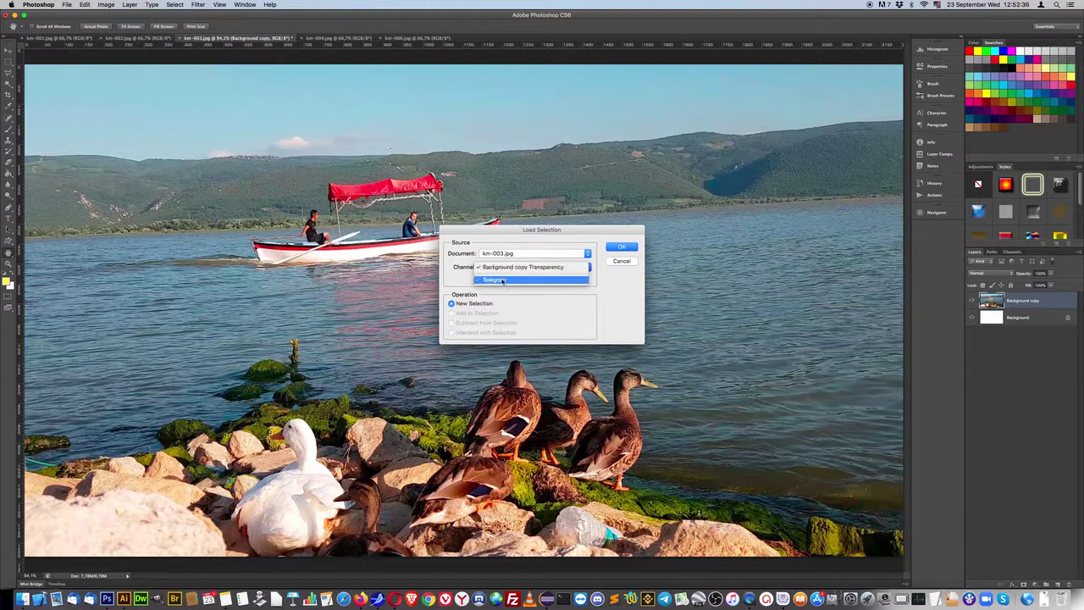
{"action": "left_click", "coordinate": [503, 281]}
{"action": "left_click", "coordinate": [622, 248]}
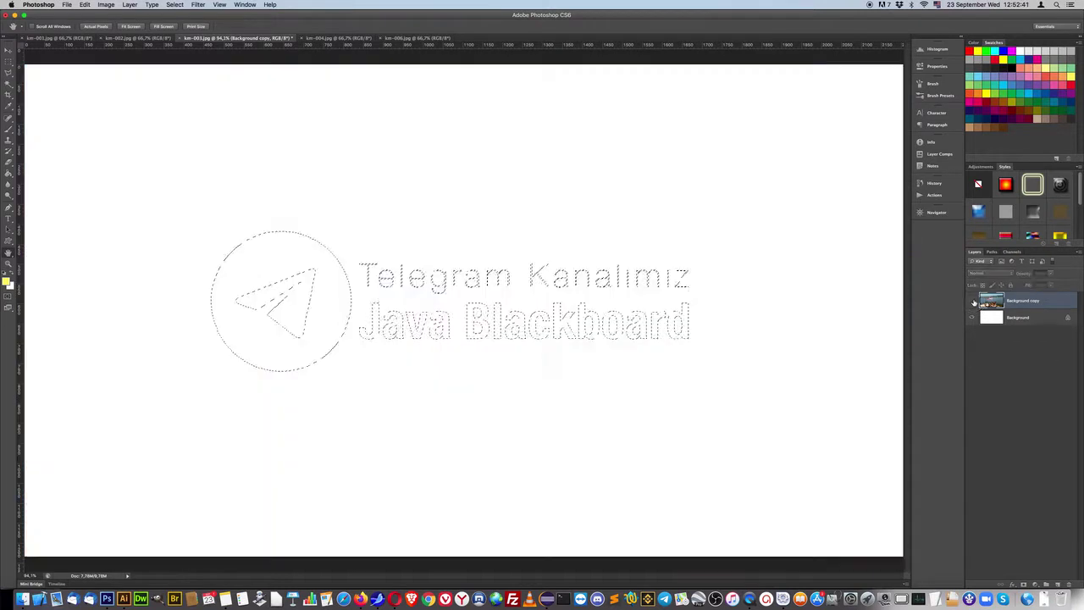
- Copy the logo-shaped photo area to a new Layer 1 and toggle visibility to check it
{"action": "left_click", "coordinate": [972, 301]}
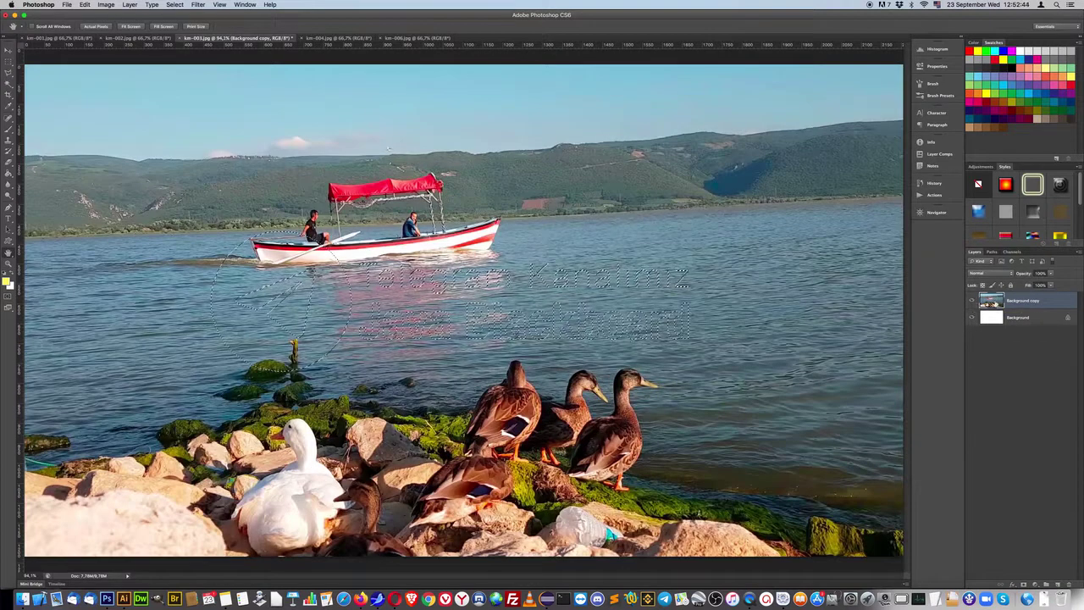
{"action": "key", "text": "ctrl+j"}
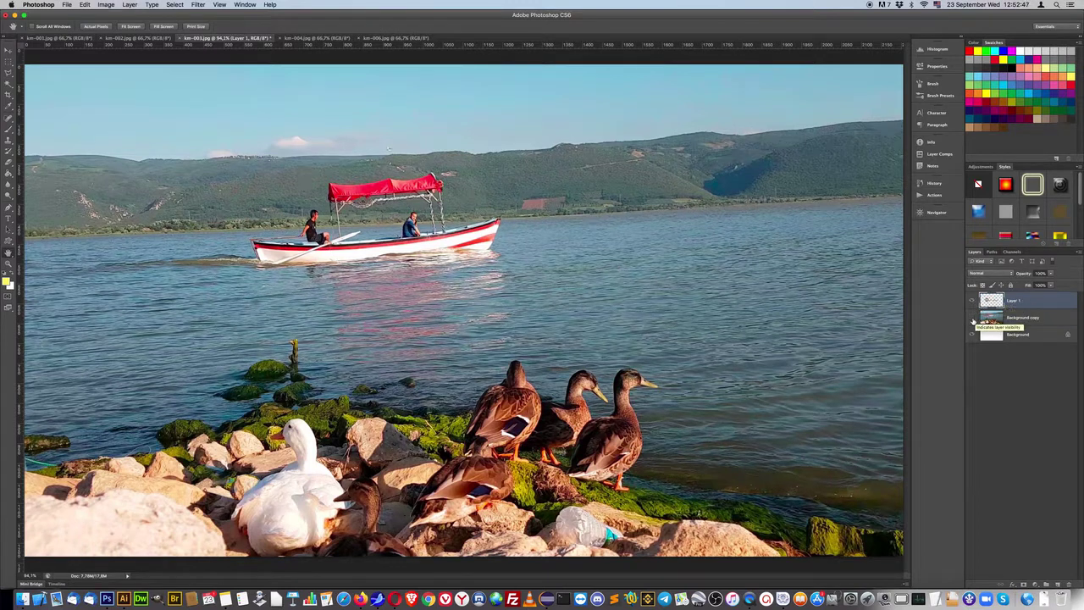
{"action": "left_click", "coordinate": [971, 318]}
{"action": "left_click", "coordinate": [972, 318]}
- Darken Layer 1 with Levels, midtones about 0.34, then hide Layer 1
{"action": "key", "text": "ctrl+l"}
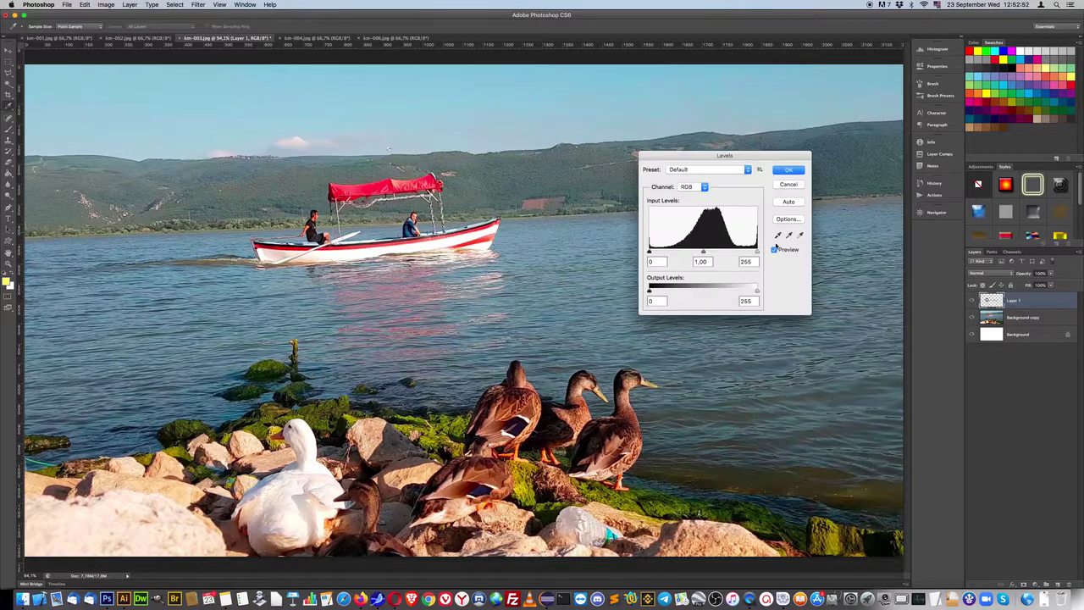
{"action": "mouse_move", "coordinate": [703, 252]}
{"action": "left_mouse_down"}
{"action": "mouse_move", "coordinate": [738, 256]}
{"action": "mouse_move", "coordinate": [663, 255]}
{"action": "mouse_move", "coordinate": [733, 254]}
{"action": "left_mouse_up"}
{"action": "left_click", "coordinate": [793, 170]}
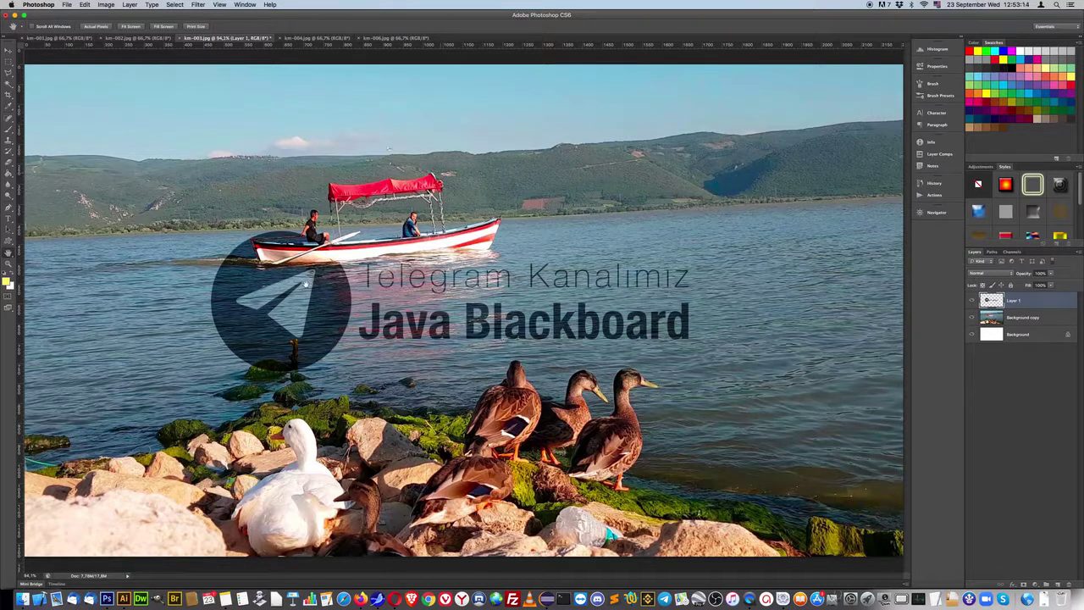
{"action": "left_click", "coordinate": [971, 300]}
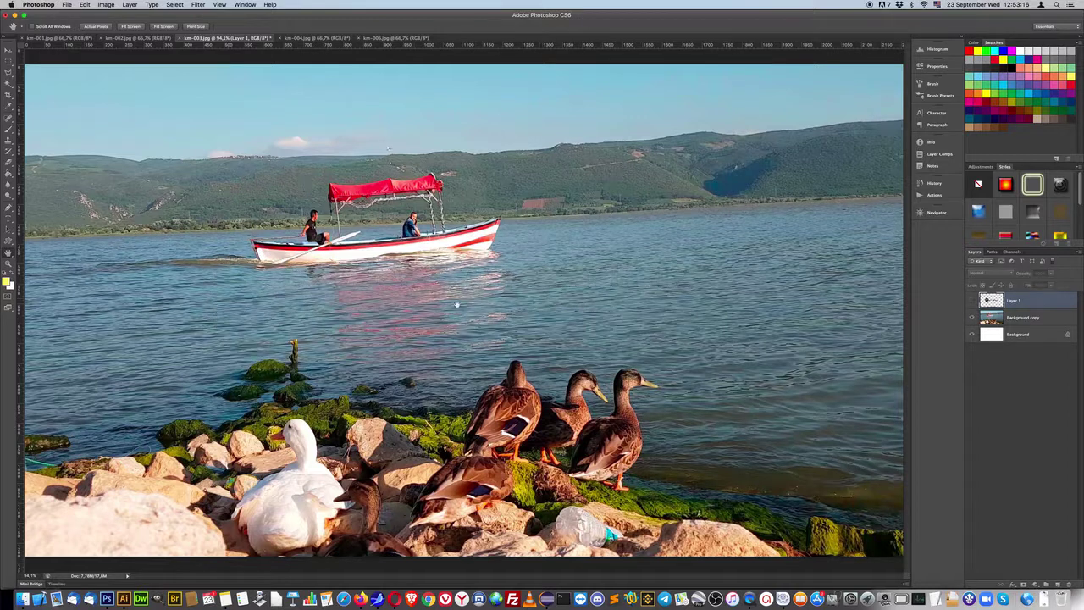
- Zoom in on the ducks and lower Background copy opacity to about 44%
{"action": "left_click", "coordinate": [8, 264]}
{"action": "mouse_move", "coordinate": [606, 383]}
{"action": "left_mouse_down"}
{"action": "mouse_move", "coordinate": [668, 414]}
{"action": "mouse_move", "coordinate": [525, 256]}
{"action": "left_mouse_up"}
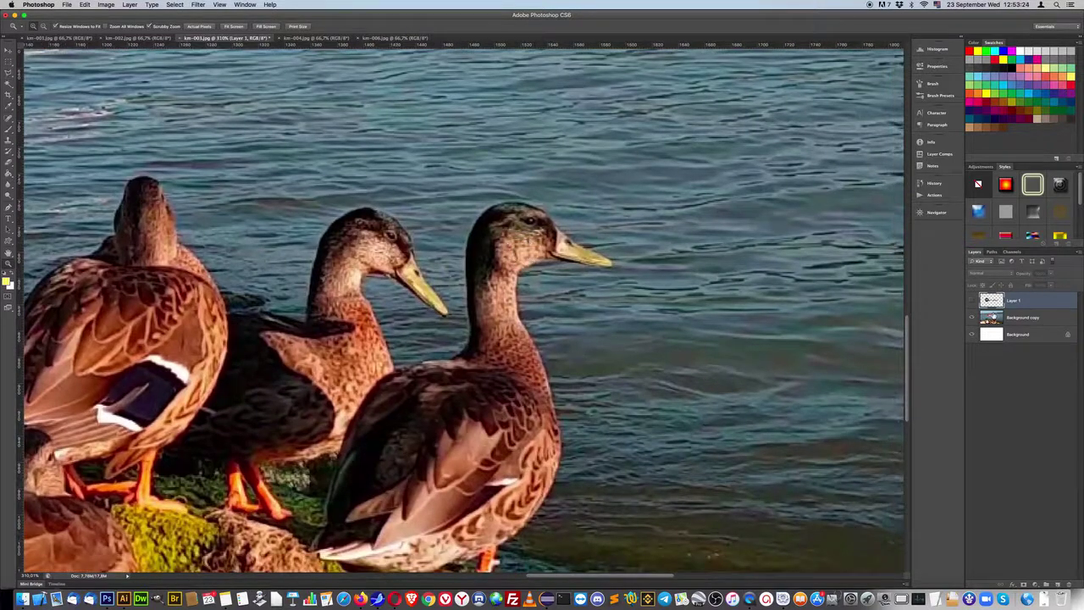
{"action": "left_click", "coordinate": [1026, 318]}
{"action": "left_click", "coordinate": [1050, 276]}
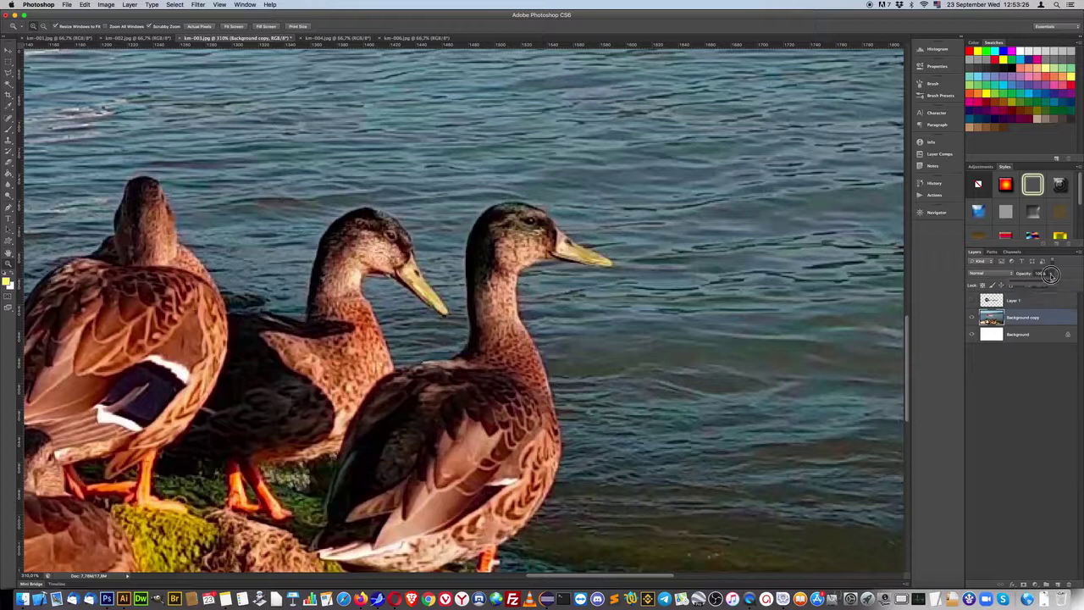
{"action": "left_click_drag", "start_coordinate": [1053, 284], "coordinate": [1029, 284]}
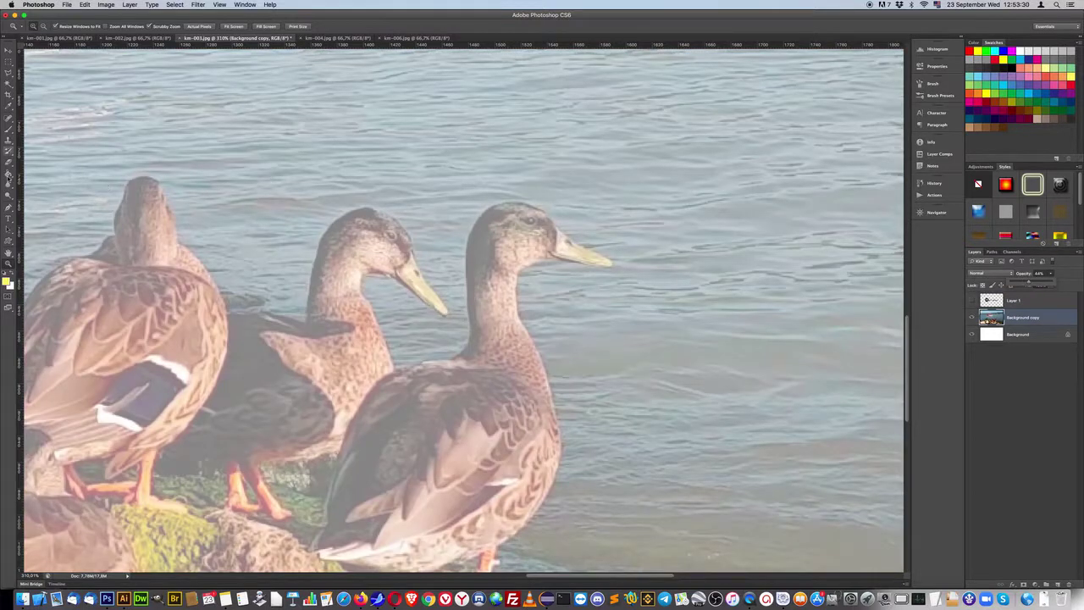
- Trace a Pen path around the front-right duck's head, bill and neck
{"action": "left_click", "coordinate": [9, 210]}
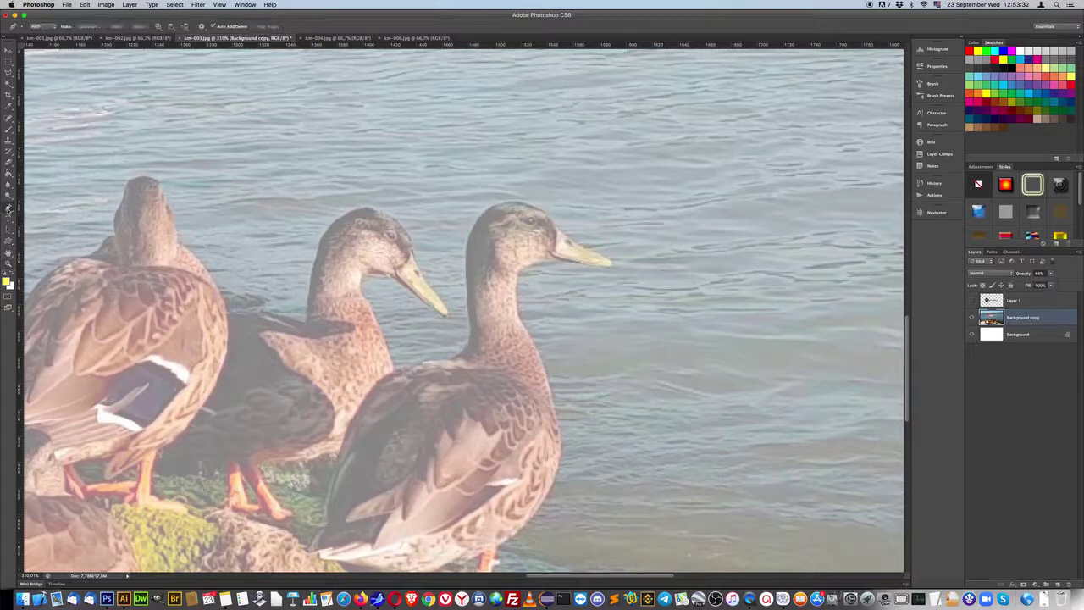
{"action": "left_click", "coordinate": [520, 321]}
{"action": "left_click", "coordinate": [517, 277]}
{"action": "left_click_drag", "start_coordinate": [531, 263], "coordinate": [546, 262]}
{"action": "left_click", "coordinate": [603, 267]}
{"action": "left_click_drag", "start_coordinate": [602, 268], "coordinate": [580, 245]}
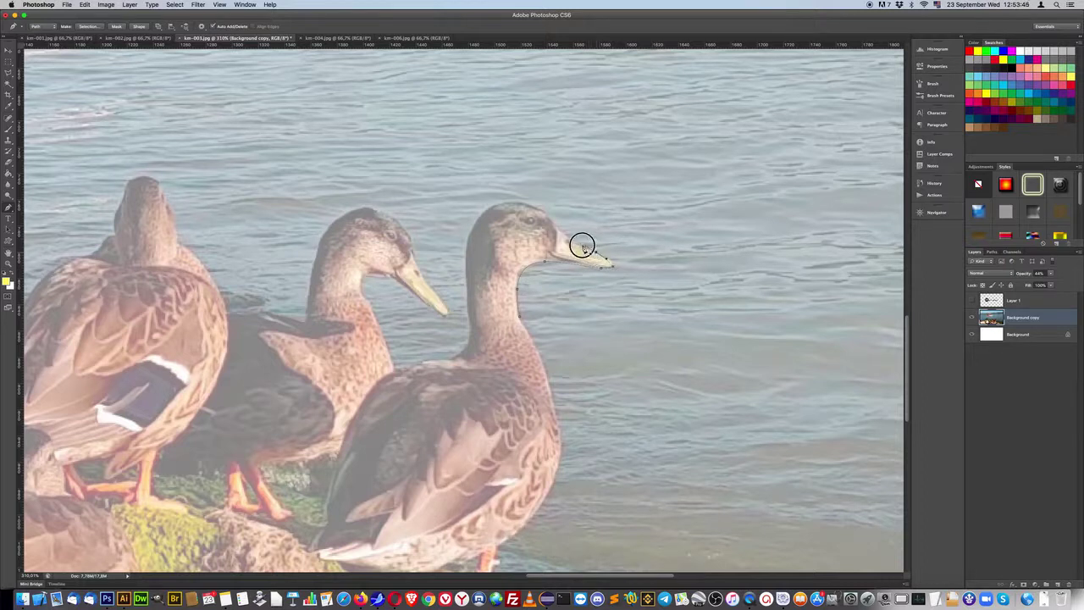
{"action": "left_click_drag", "start_coordinate": [579, 246], "coordinate": [516, 201]}
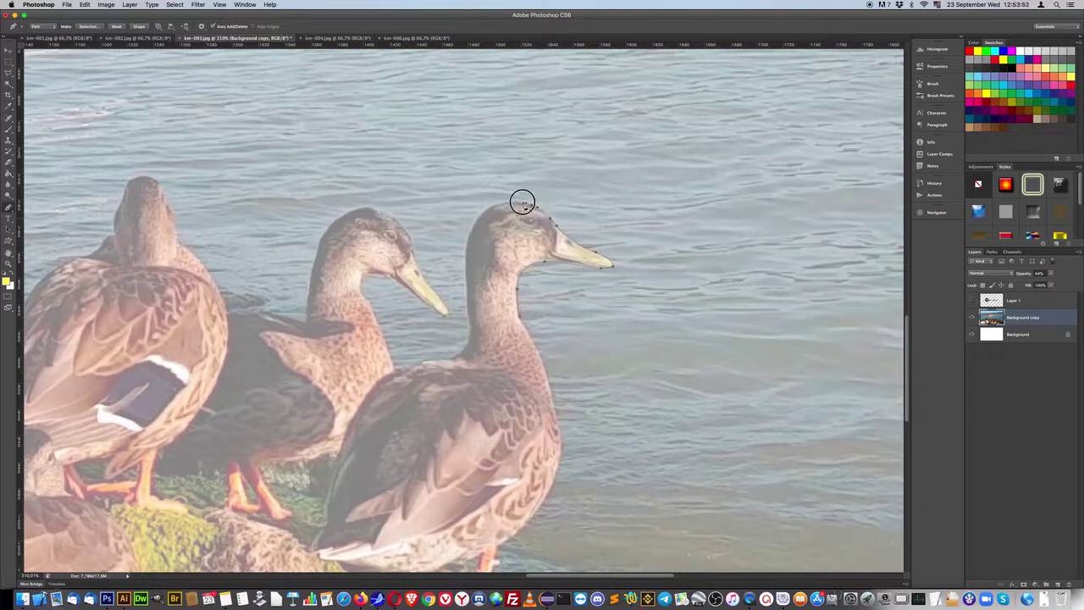
{"action": "left_click_drag", "start_coordinate": [478, 218], "coordinate": [468, 251]}
{"action": "left_click_drag", "start_coordinate": [471, 289], "coordinate": [471, 315]}
{"action": "left_click_drag", "start_coordinate": [521, 320], "coordinate": [538, 338]}
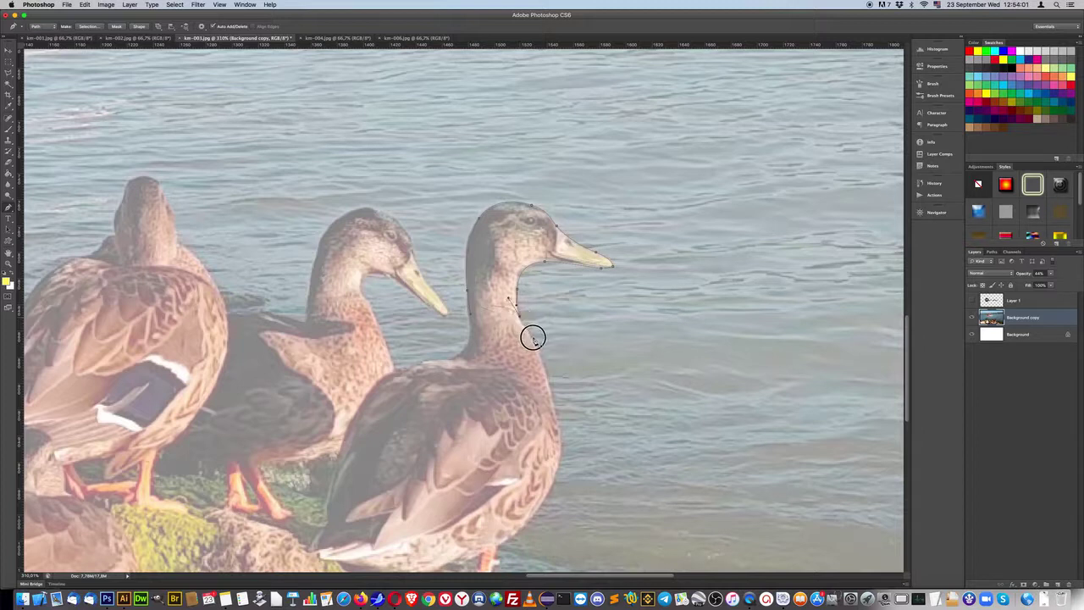
{"action": "key", "text": "Escape"}
- Toggle the photo to check the path, then restore Background copy to 100% opacity
{"action": "left_click", "coordinate": [972, 318]}
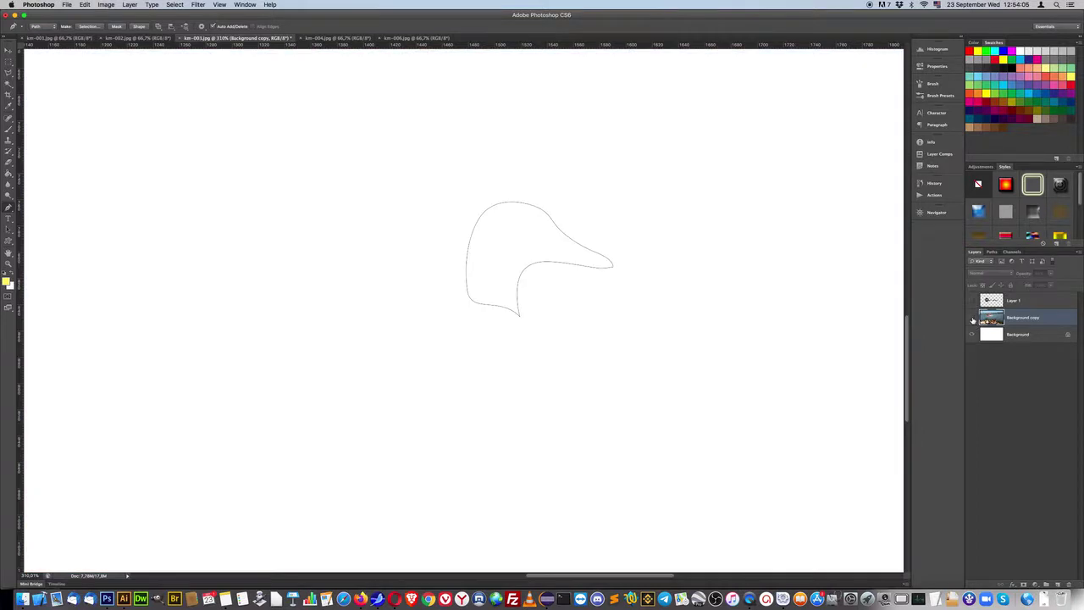
{"action": "left_click", "coordinate": [972, 318]}
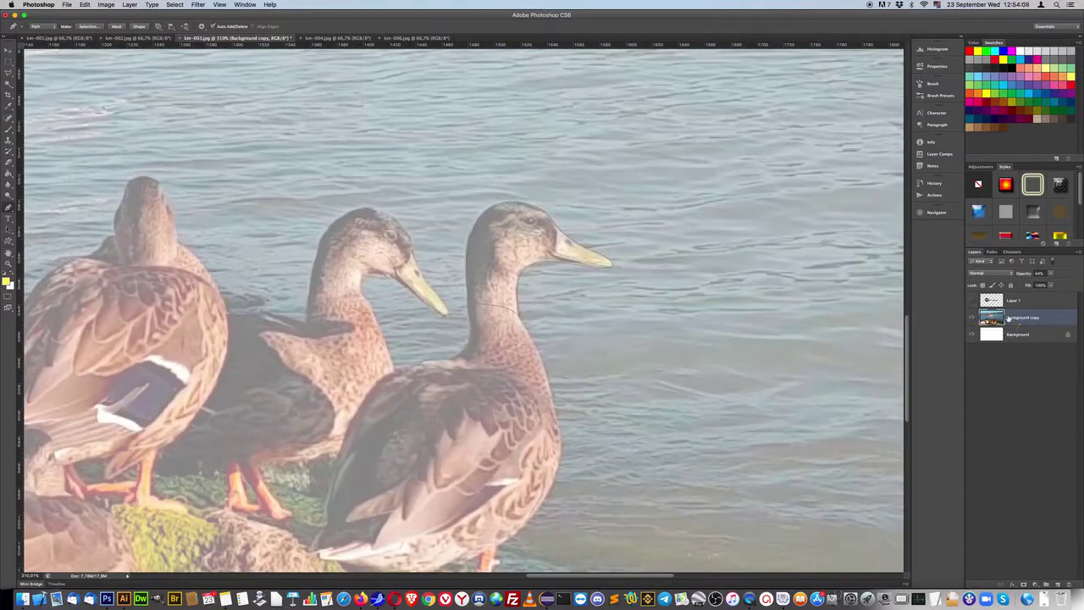
{"action": "left_click_drag", "start_coordinate": [1054, 281], "coordinate": [1081, 286]}
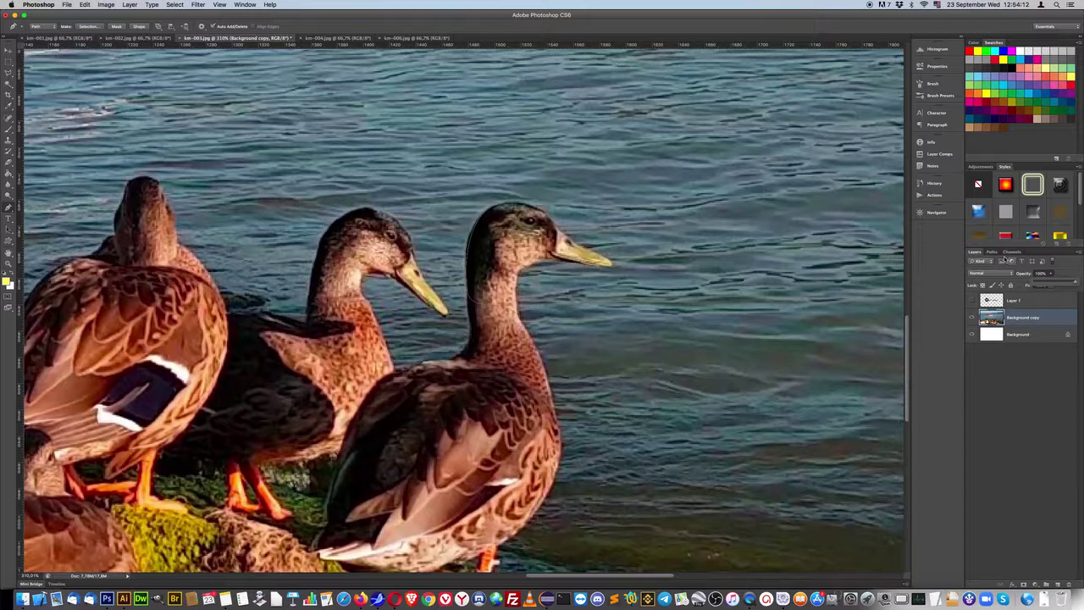
- Turn the Work Path into a selection, copy it to Layer 2, hide the photo, and show the logo
{"action": "left_click", "coordinate": [992, 252]}
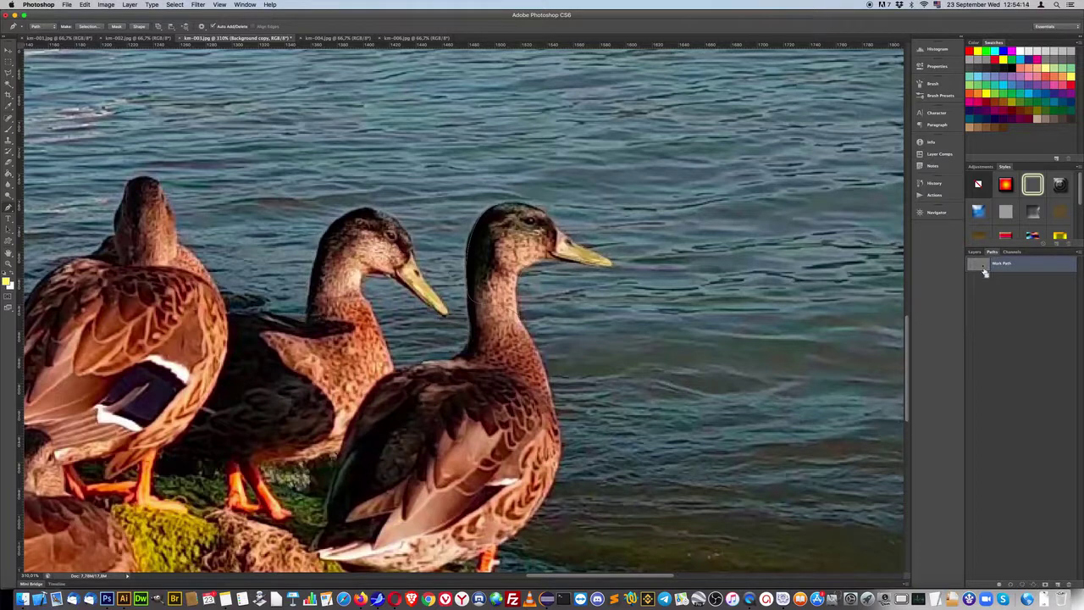
{"action": "left_click", "coordinate": [983, 267], "text": "super"}
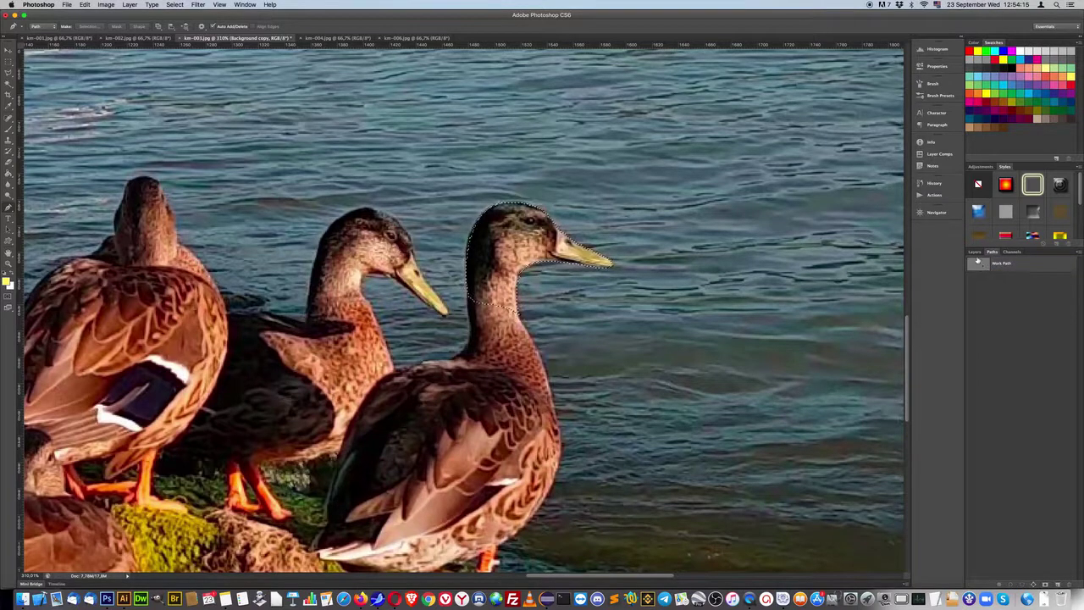
{"action": "left_click", "coordinate": [974, 251]}
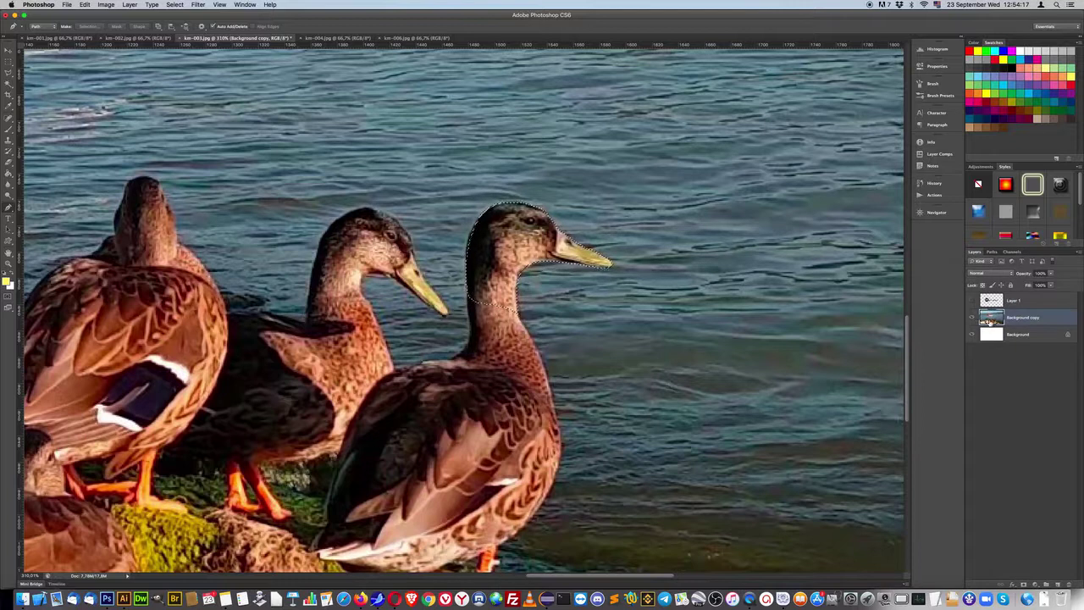
{"action": "key", "text": "super+j"}
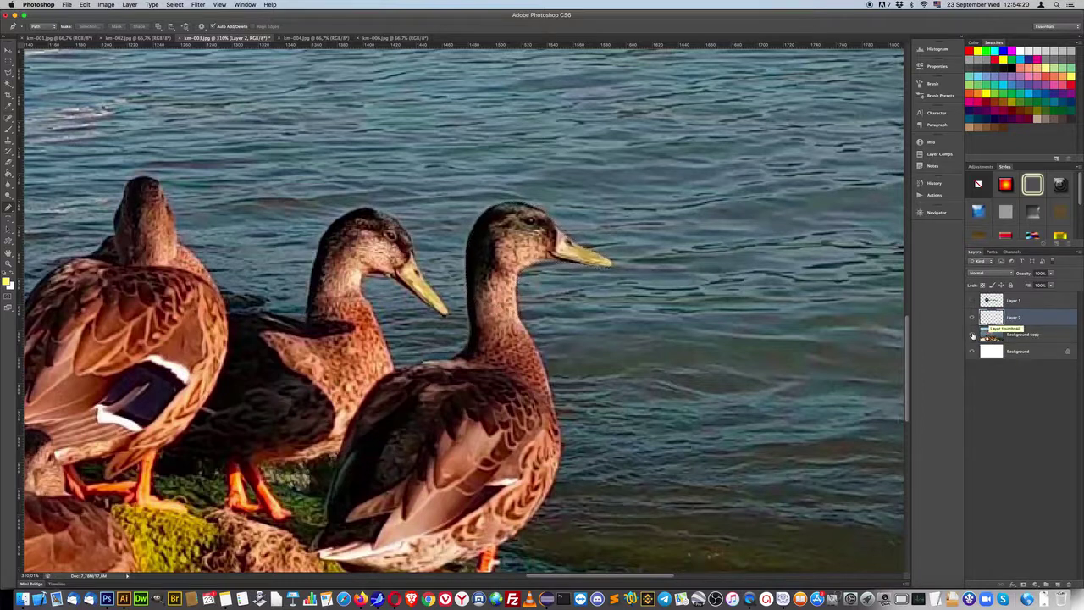
{"action": "left_click", "coordinate": [971, 334]}
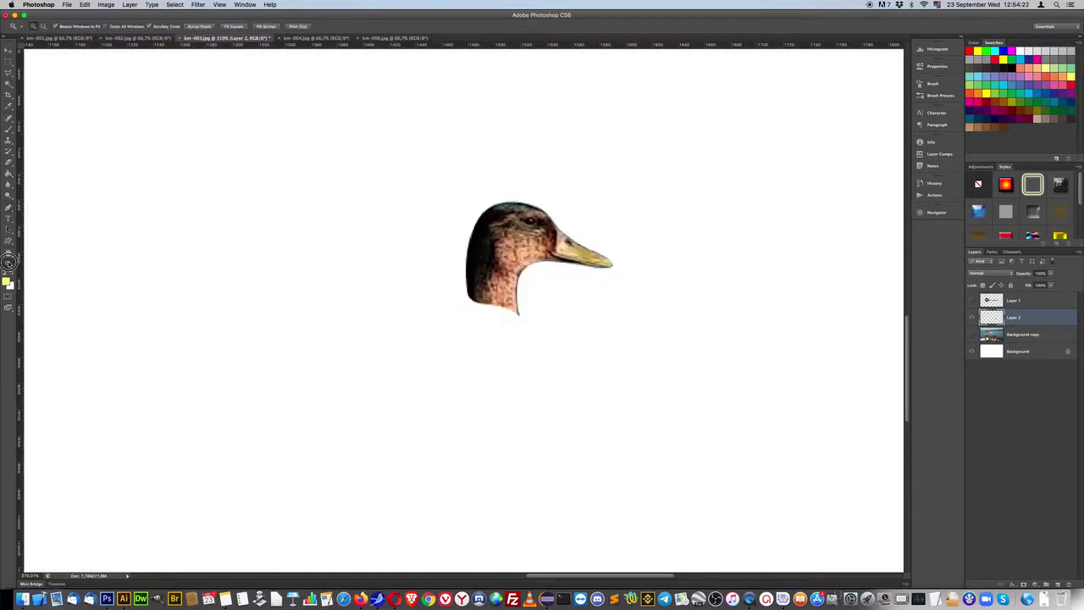
{"action": "double_click", "coordinate": [8, 263]}
{"action": "double_click", "coordinate": [9, 254]}
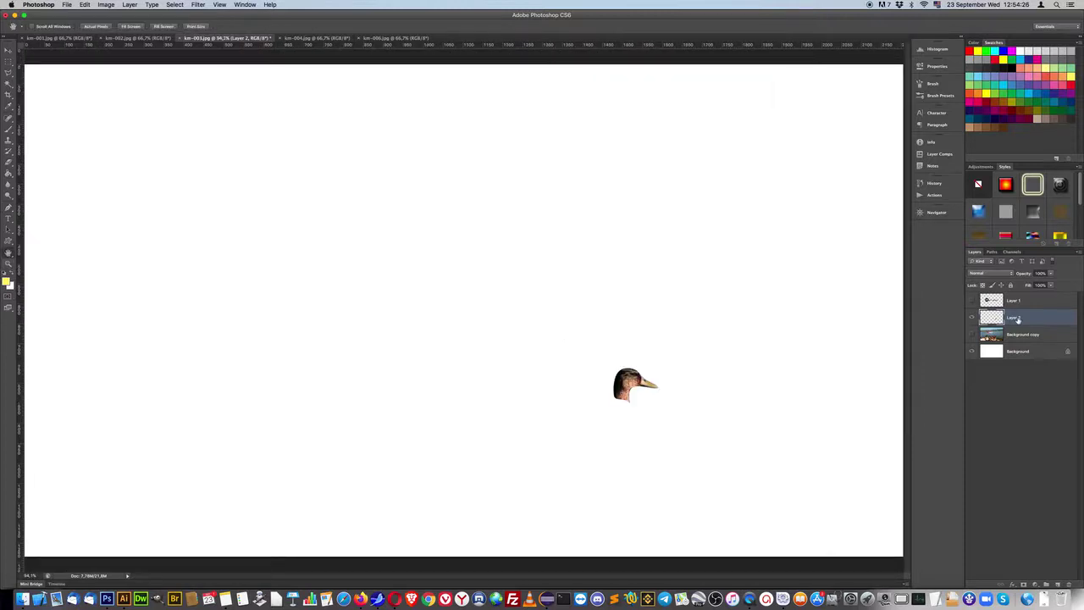
{"action": "left_click", "coordinate": [971, 301]}
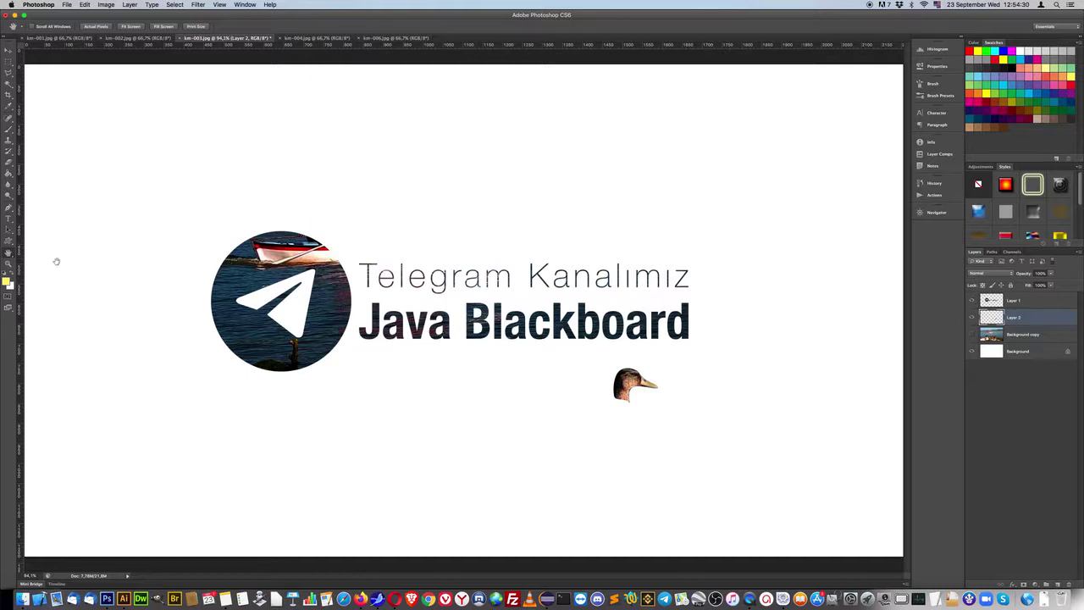
- Choose the rook custom shape and leave only the lake photo layer visible
{"action": "left_click", "coordinate": [9, 240]}
{"action": "left_click", "coordinate": [271, 26]}
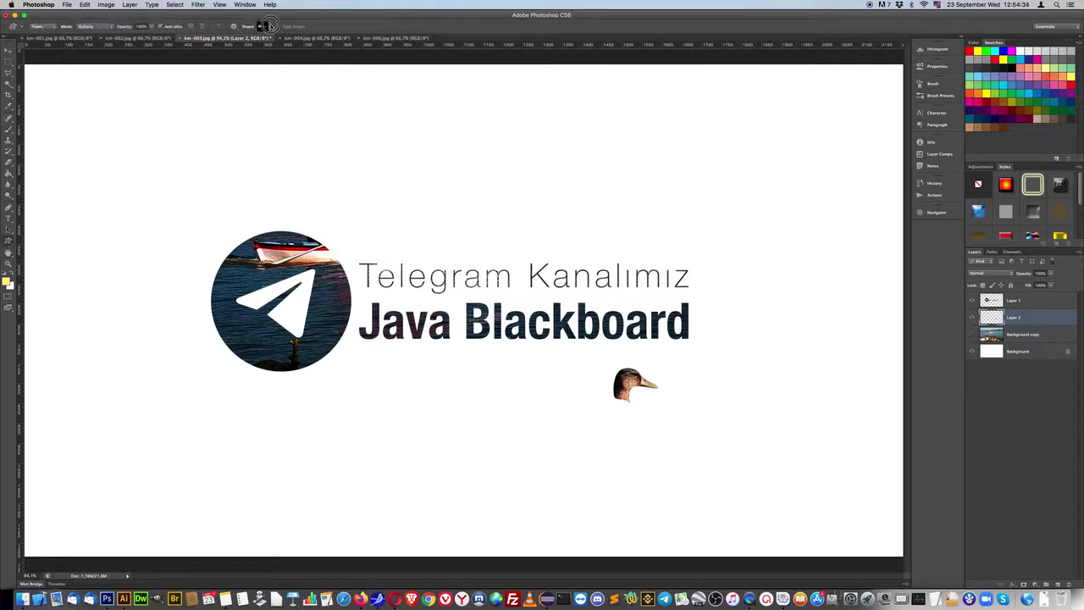
{"action": "left_click", "coordinate": [271, 26]}
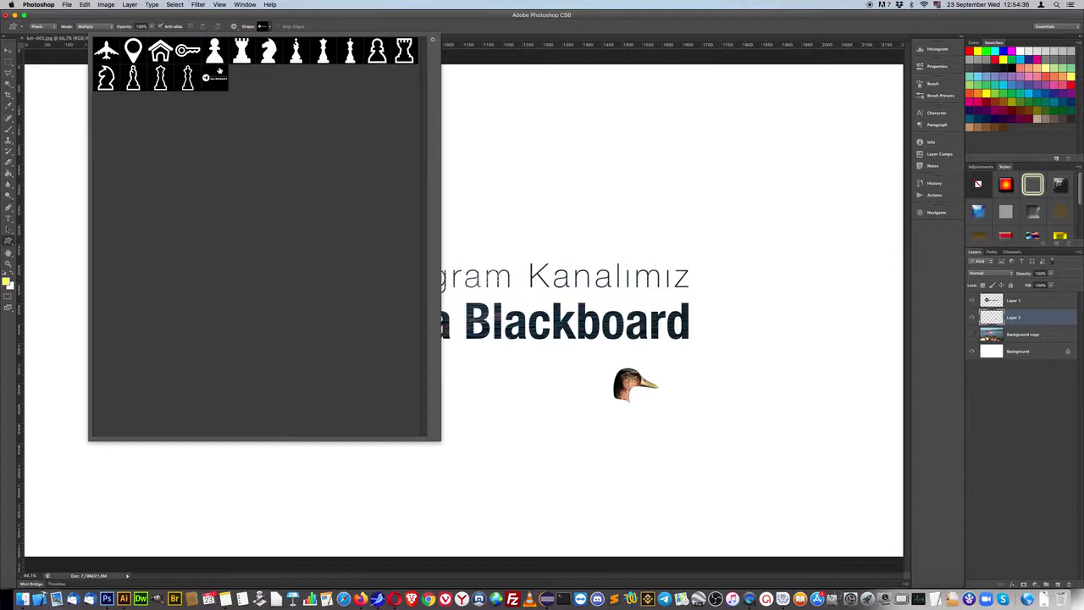
{"action": "left_click", "coordinate": [242, 52]}
{"action": "left_click", "coordinate": [1021, 334]}
{"action": "left_click", "coordinate": [971, 317]}
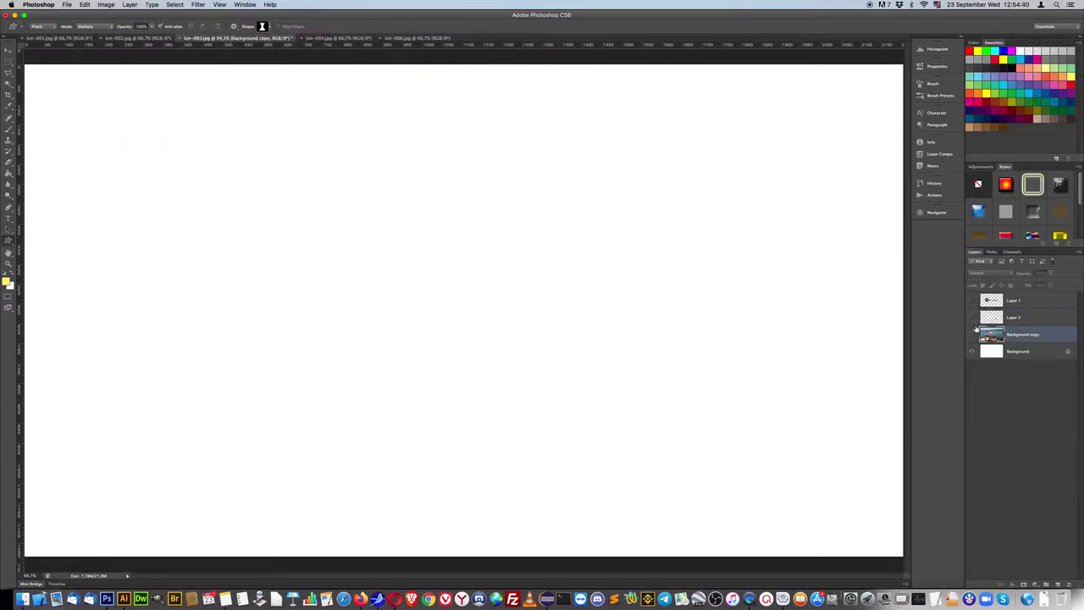
{"action": "left_click", "coordinate": [971, 334]}
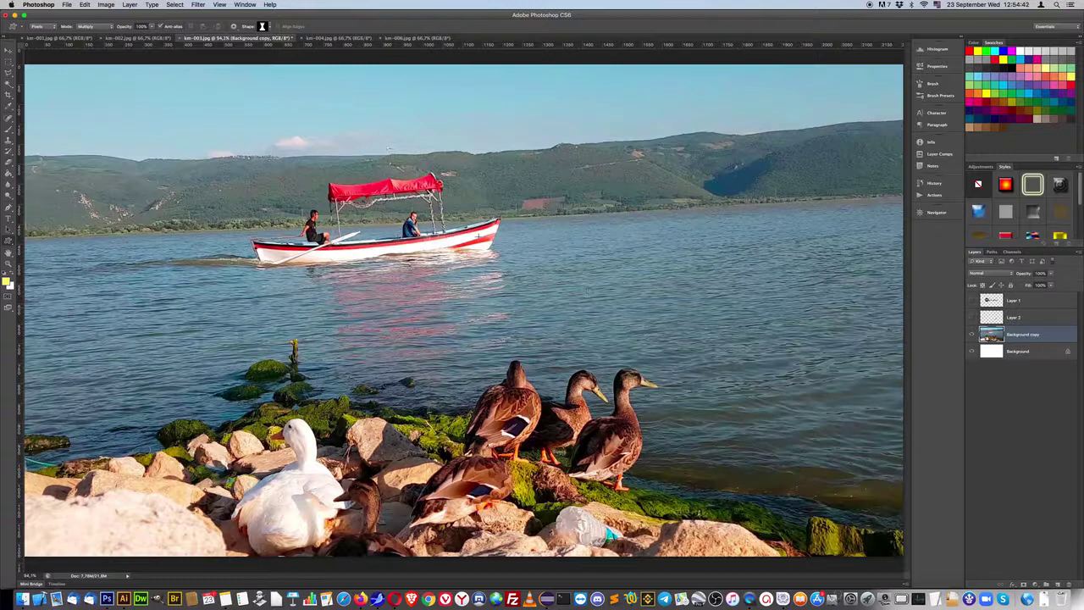
- Draw the rook on a new Layer 3, load it as a selection, and delete the layer
{"action": "left_click_drag", "start_coordinate": [450, 193], "coordinate": [739, 486]}
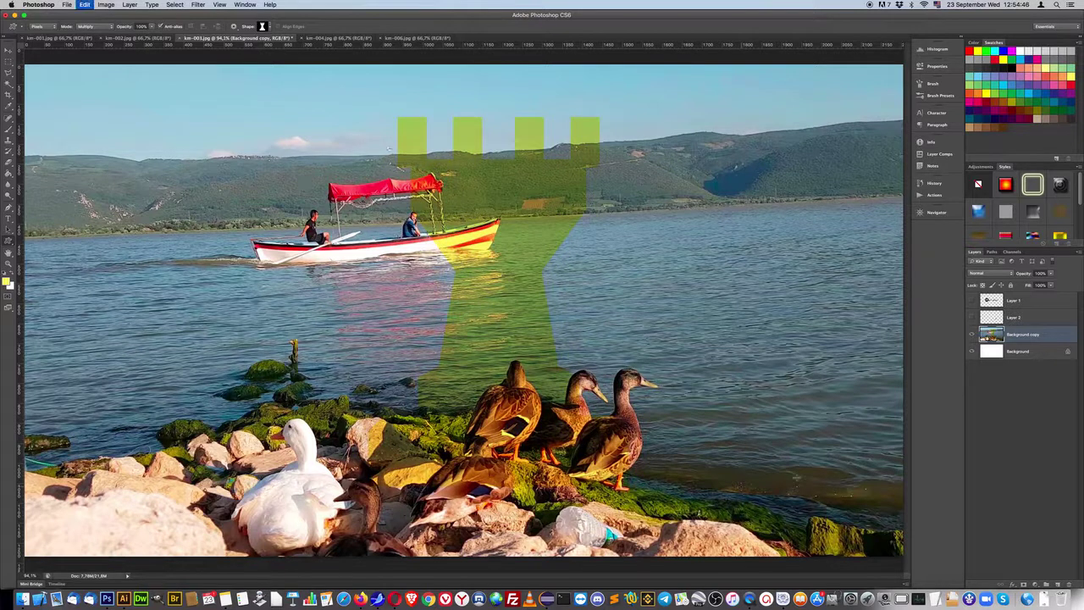
{"action": "key", "text": "ctrl+z"}
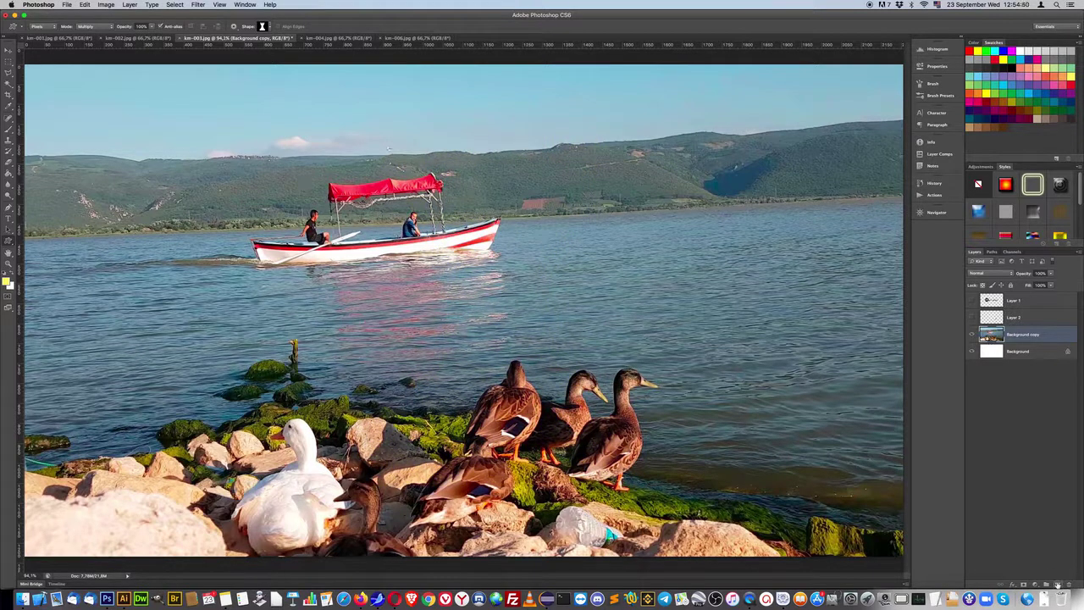
{"action": "left_click", "coordinate": [1057, 584]}
{"action": "left_click_drag", "start_coordinate": [398, 128], "coordinate": [671, 467]}
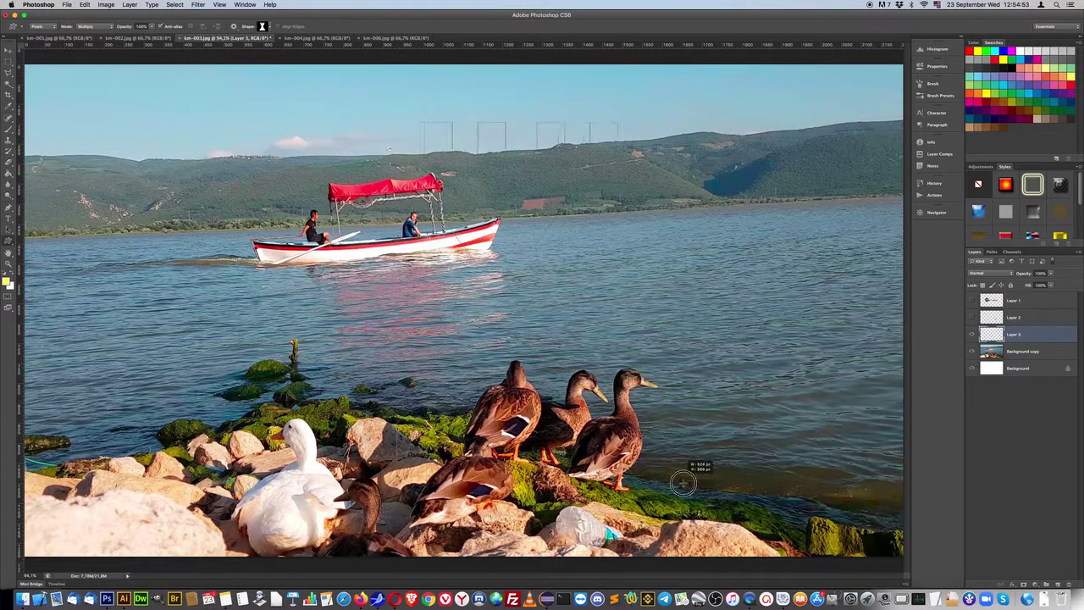
{"action": "left_click_drag", "start_coordinate": [672, 466], "coordinate": [706, 499]}
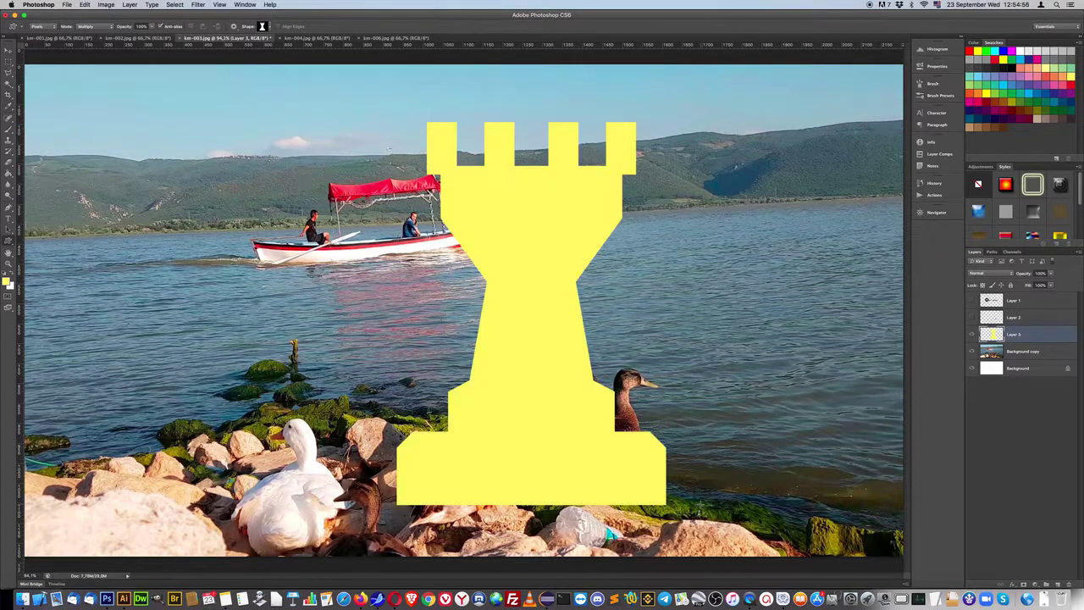
{"action": "left_click", "coordinate": [989, 334], "text": "super"}
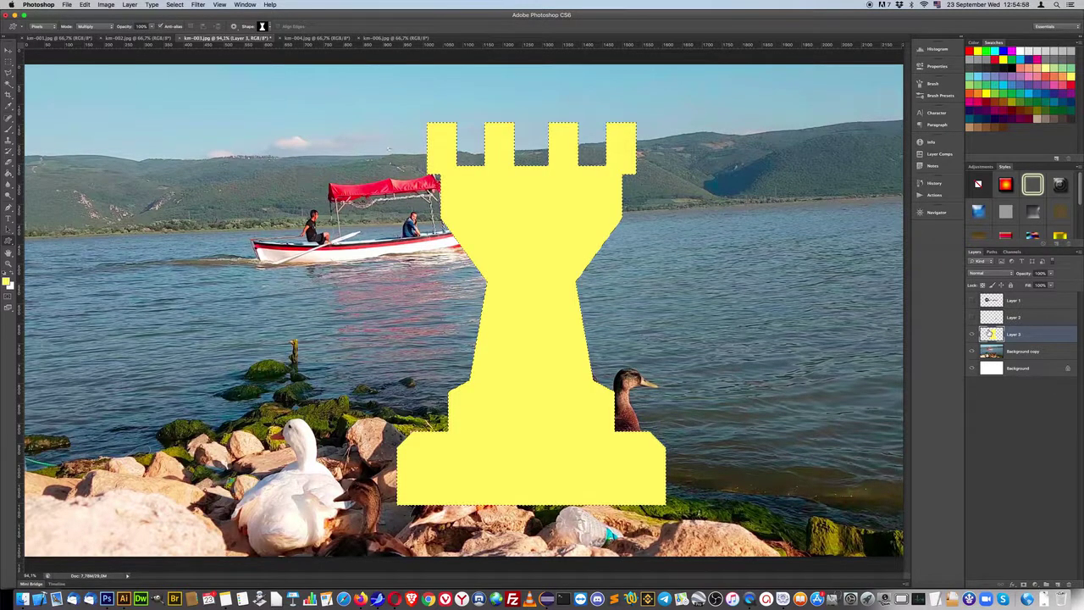
{"action": "mouse_move", "coordinate": [989, 335]}
{"action": "left_mouse_down"}
{"action": "mouse_move", "coordinate": [1068, 544]}
{"action": "mouse_move", "coordinate": [1070, 584]}
{"action": "left_mouse_up"}
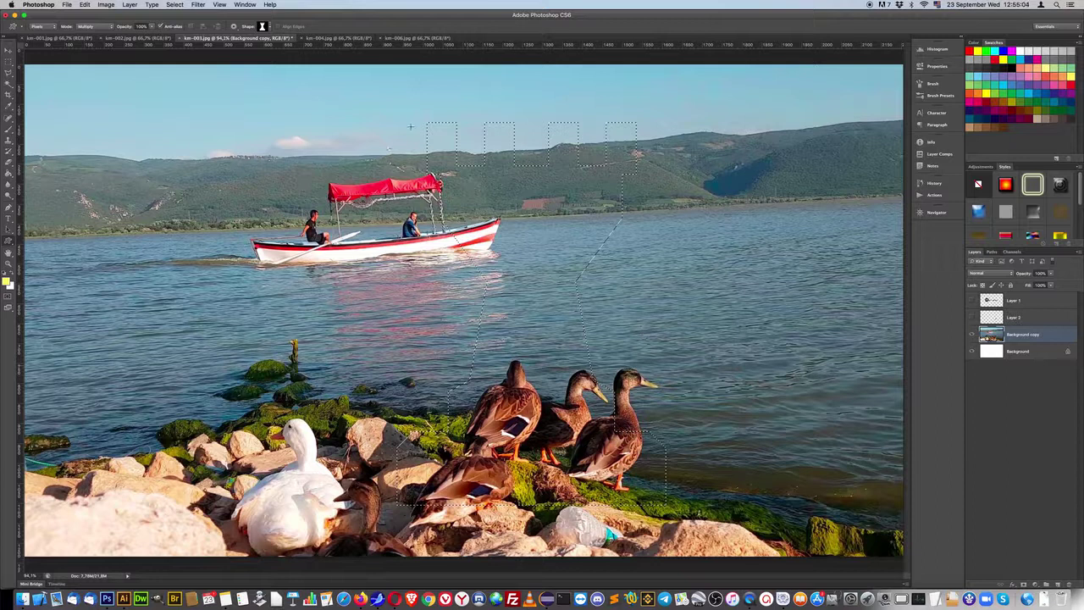
- Save the rook selection as channel 'kale', deselect, and preview the kale mask in Channels
{"action": "left_click", "coordinate": [176, 5]}
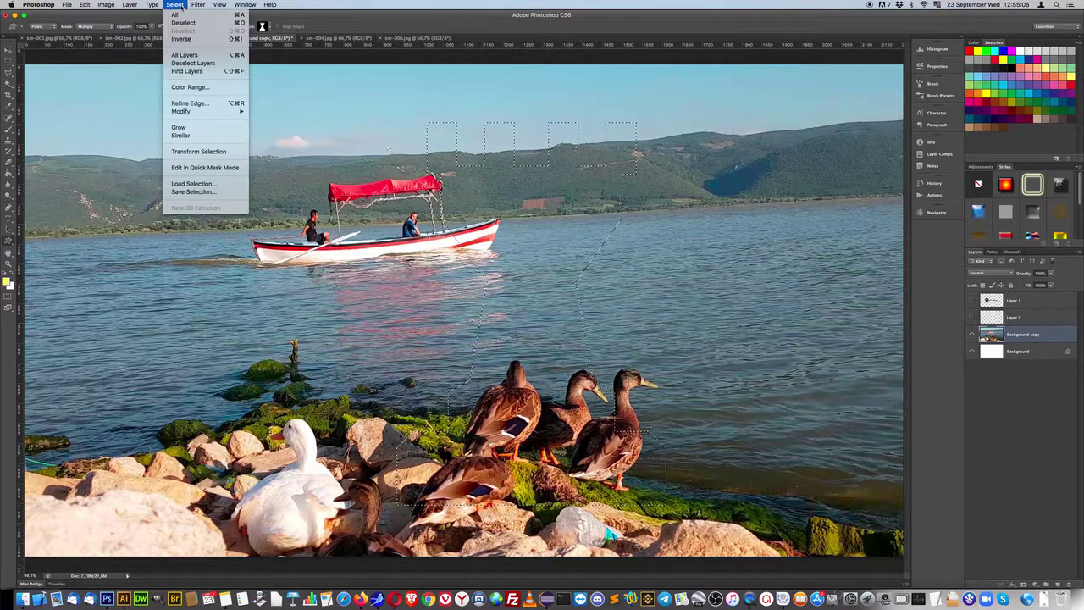
{"action": "left_click", "coordinate": [193, 192]}
{"action": "type", "text": "kale"}
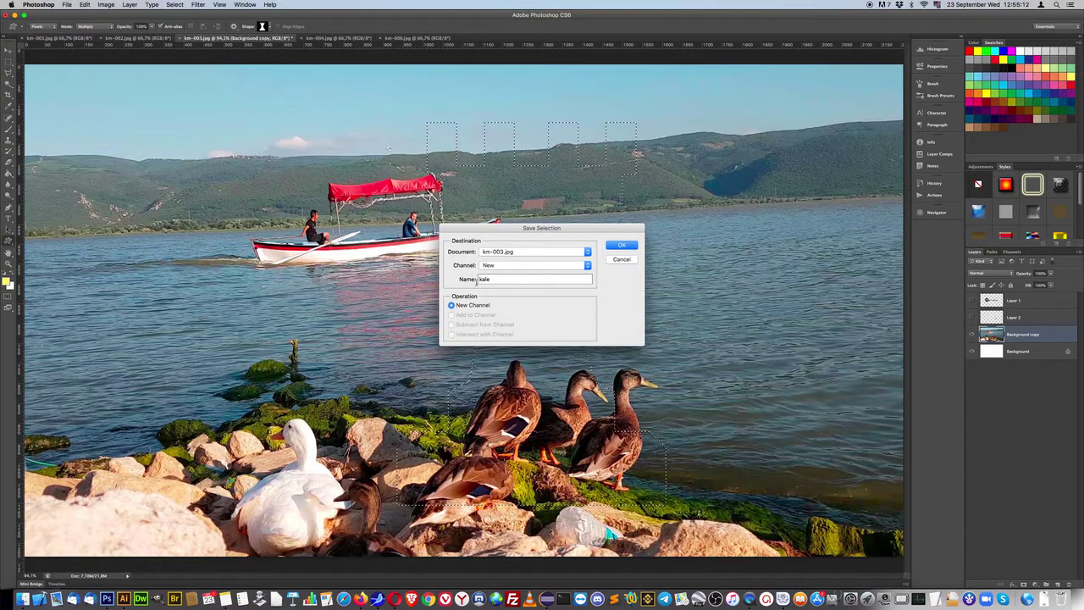
{"action": "left_click", "coordinate": [620, 245]}
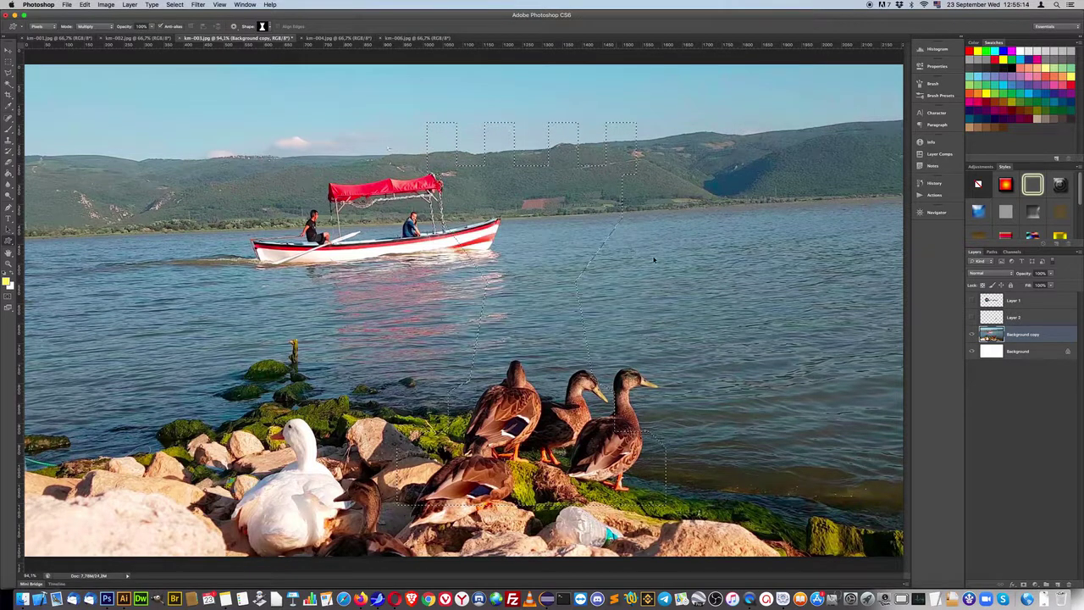
{"action": "key", "text": "ctrl+d"}
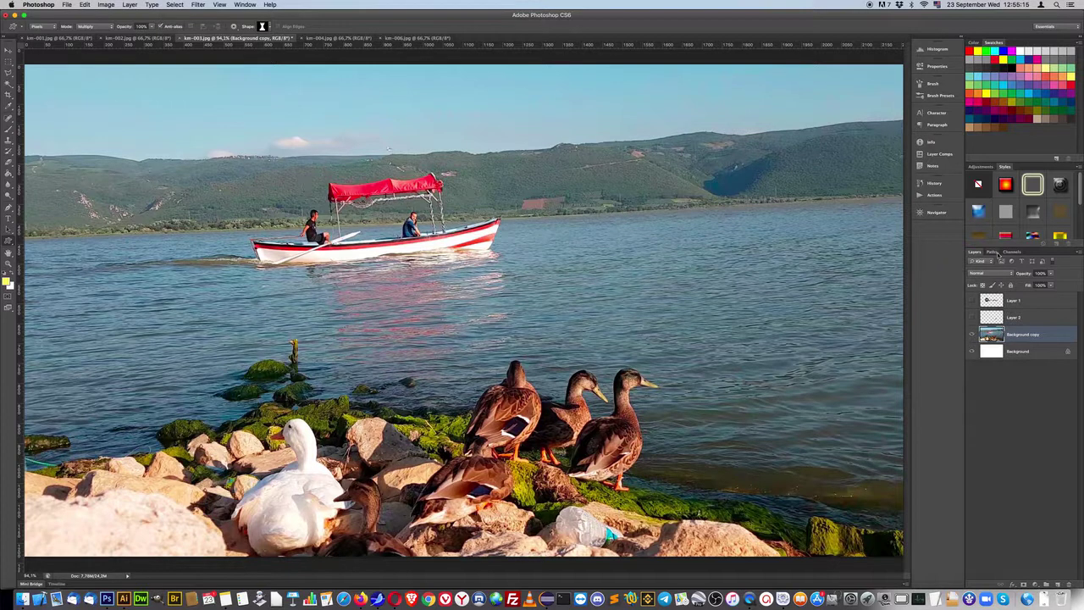
{"action": "left_click", "coordinate": [1014, 252]}
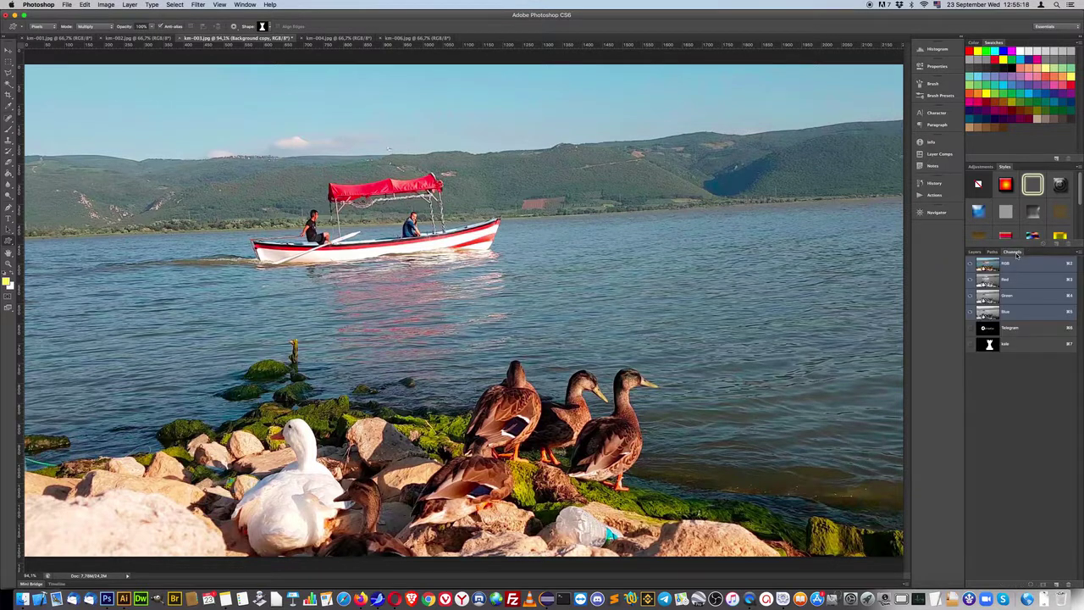
{"action": "left_click", "coordinate": [1022, 347]}
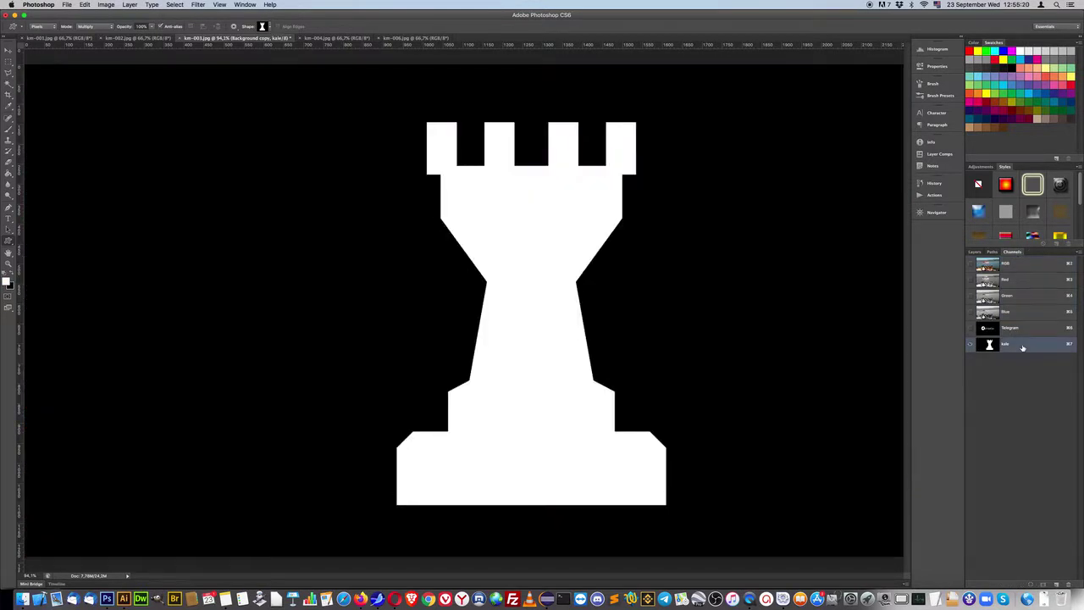
{"action": "left_click", "coordinate": [1017, 268]}
{"action": "left_click", "coordinate": [975, 252]}
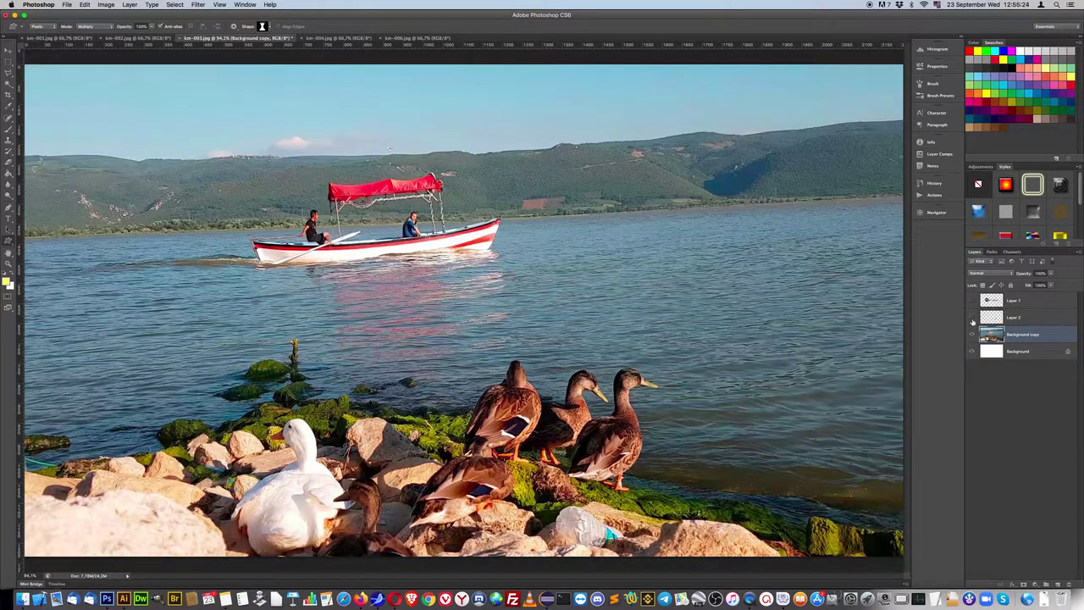
- Drag the km-004 sunset photo into km-003.jpg as a new layer and position it
{"action": "left_click", "coordinate": [345, 39]}
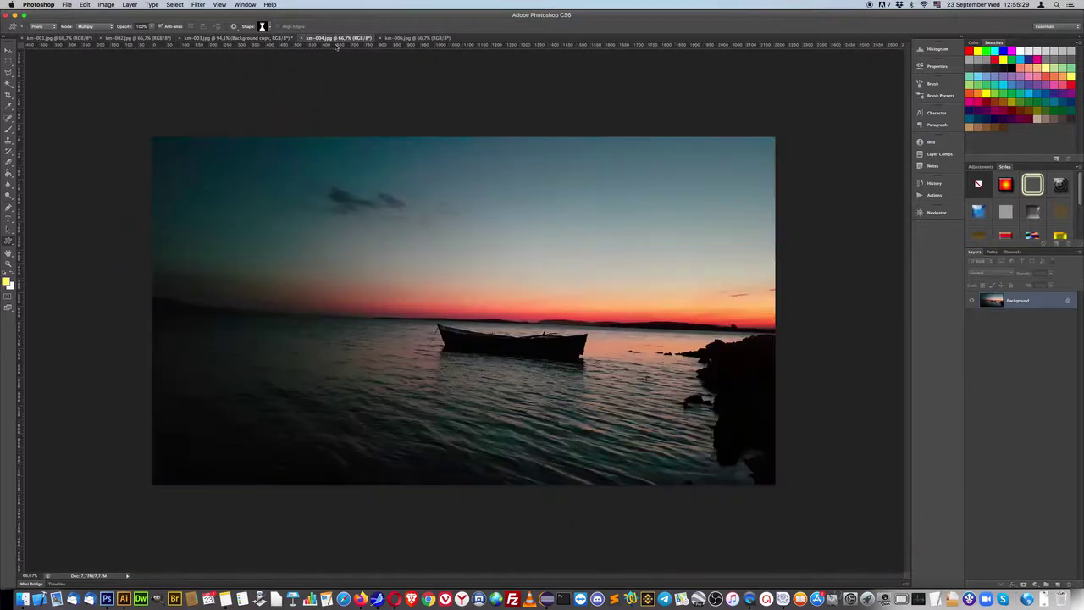
{"action": "left_click_drag", "start_coordinate": [339, 38], "coordinate": [344, 101]}
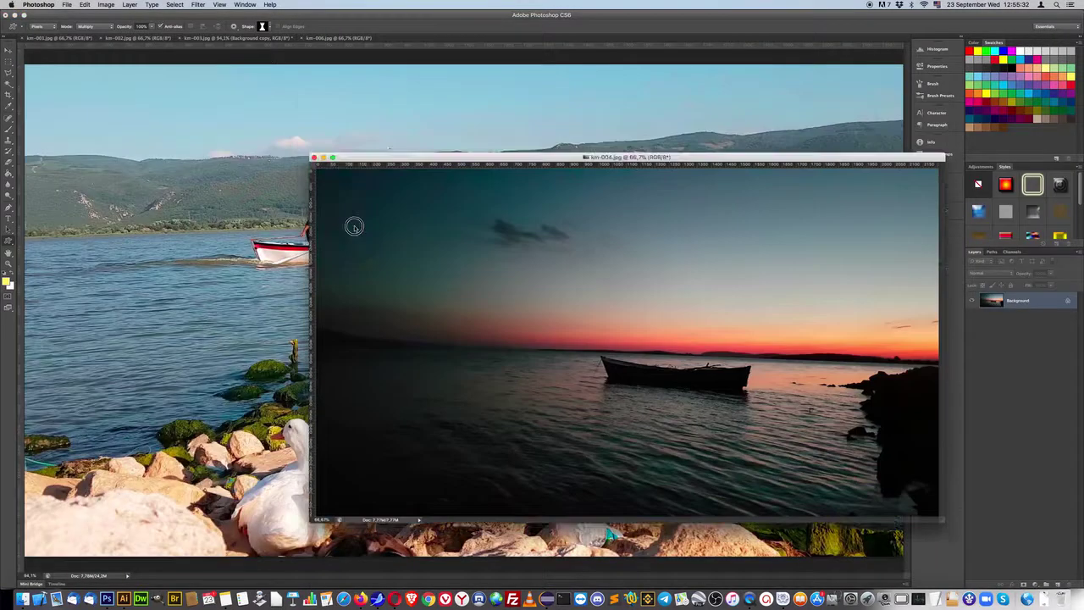
{"action": "left_click_drag", "start_coordinate": [346, 103], "coordinate": [352, 406]}
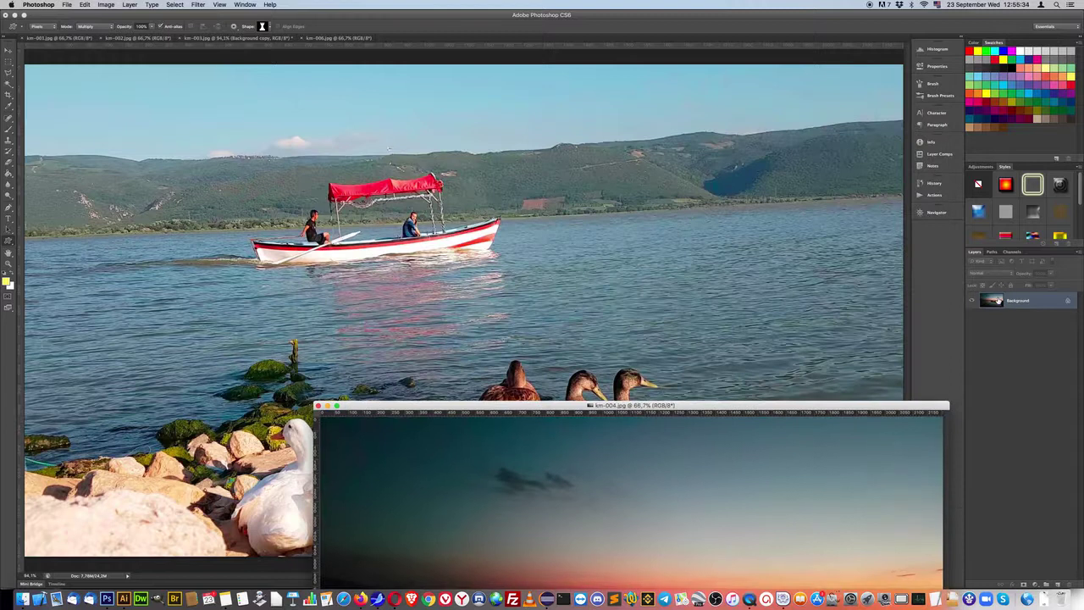
{"action": "left_click_drag", "start_coordinate": [992, 300], "coordinate": [531, 233]}
{"action": "key", "text": "v"}
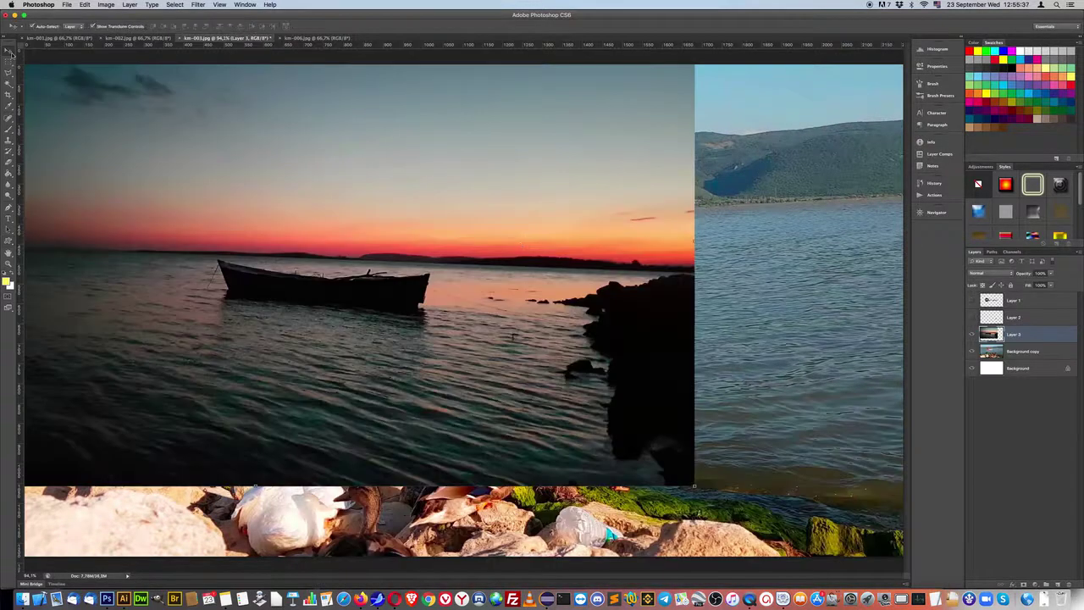
{"action": "mouse_move", "coordinate": [339, 183]}
{"action": "left_mouse_down"}
{"action": "mouse_move", "coordinate": [445, 230]}
{"action": "mouse_move", "coordinate": [423, 198]}
{"action": "mouse_move", "coordinate": [431, 208]}
{"action": "left_mouse_up"}
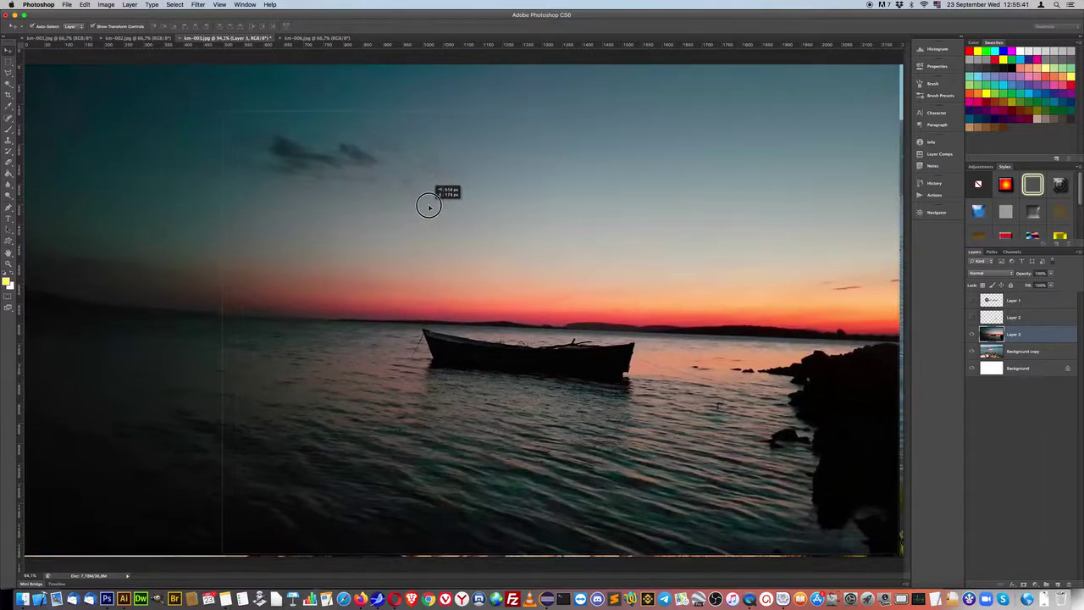
{"action": "left_click", "coordinate": [430, 208]}
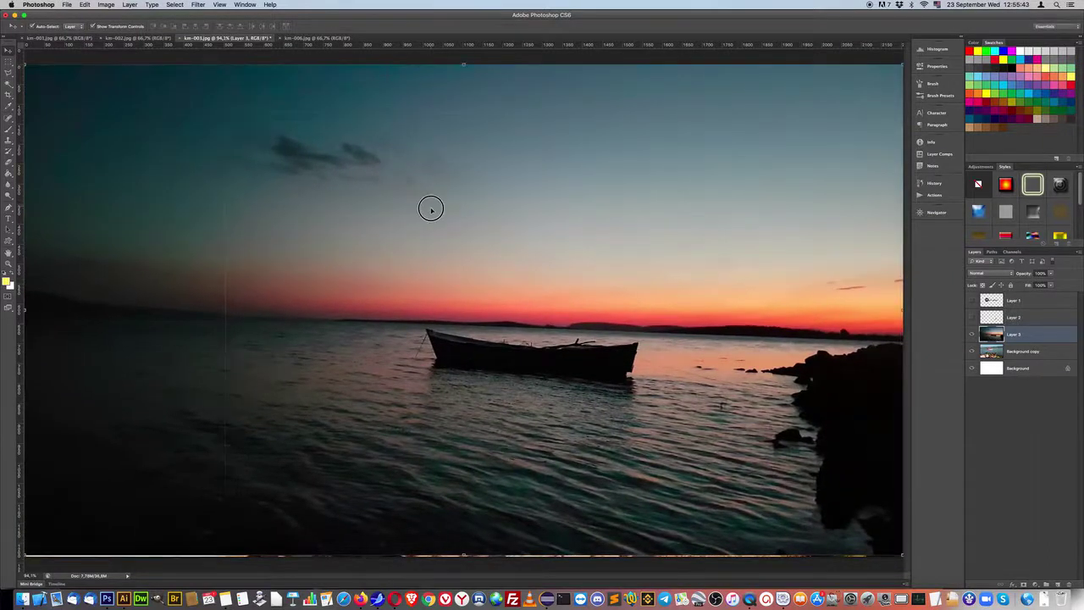
{"action": "left_click_drag", "start_coordinate": [431, 208], "coordinate": [432, 215]}
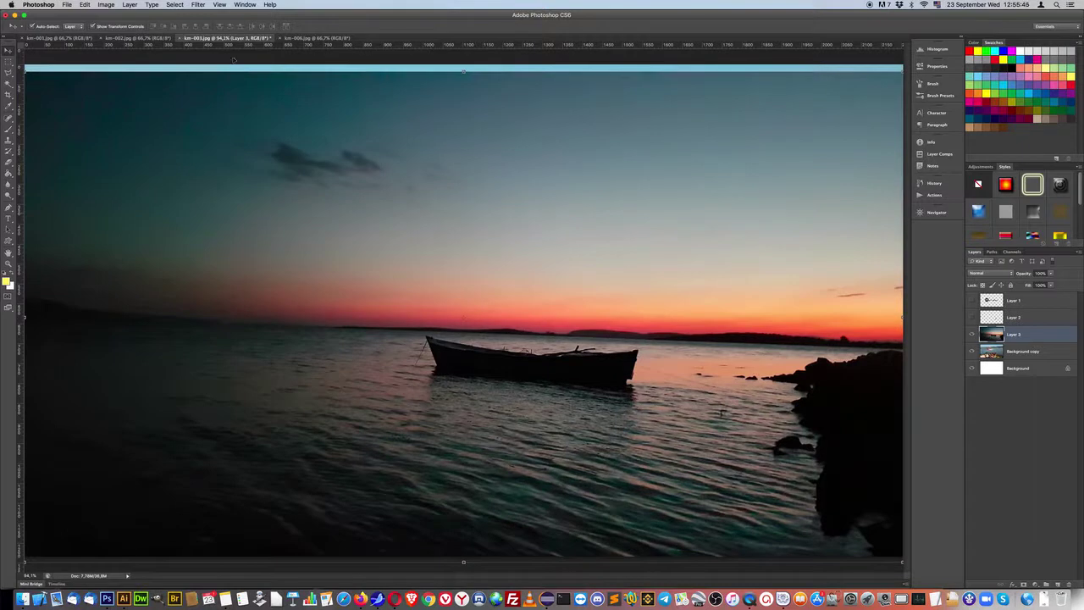
- Load the 'kale' channel as a rook-shaped selection over the sunset layer
{"action": "left_click", "coordinate": [180, 5]}
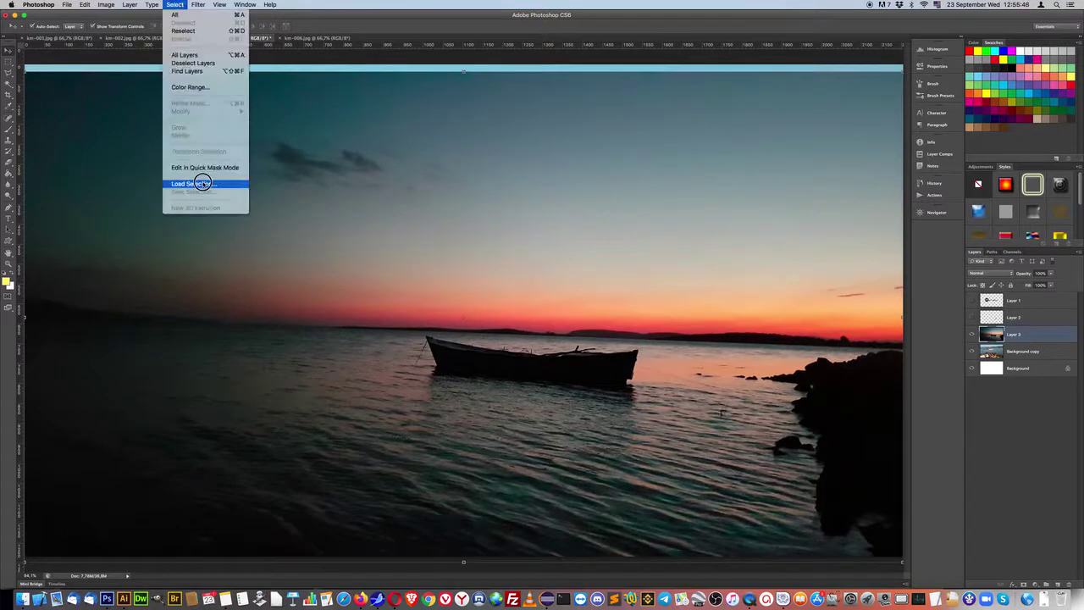
{"action": "left_click", "coordinate": [200, 182]}
{"action": "left_click", "coordinate": [508, 267]}
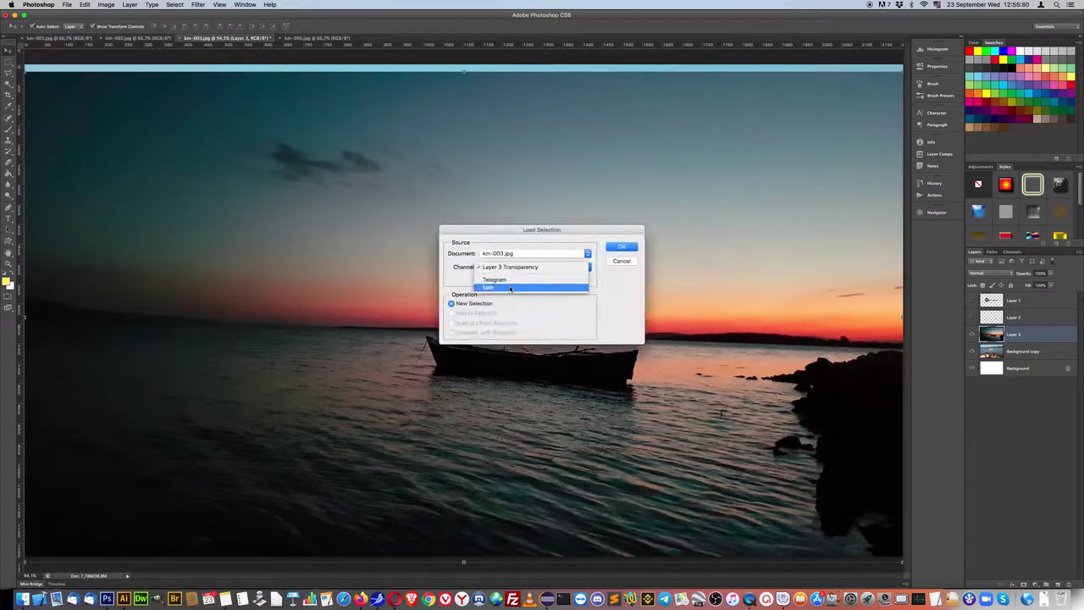
{"action": "left_click", "coordinate": [511, 285]}
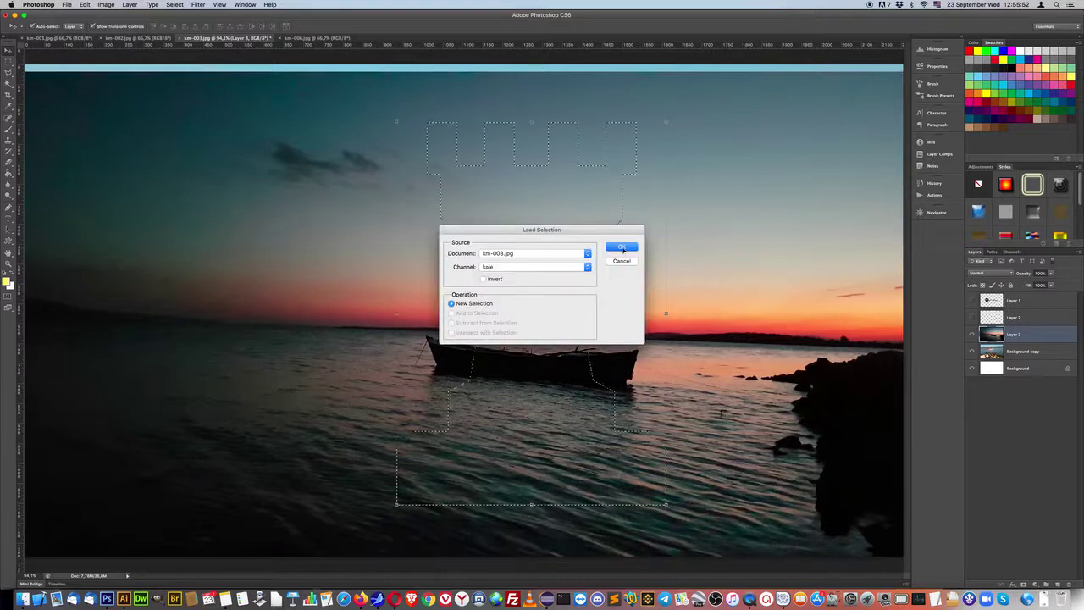
{"action": "left_click", "coordinate": [622, 247]}
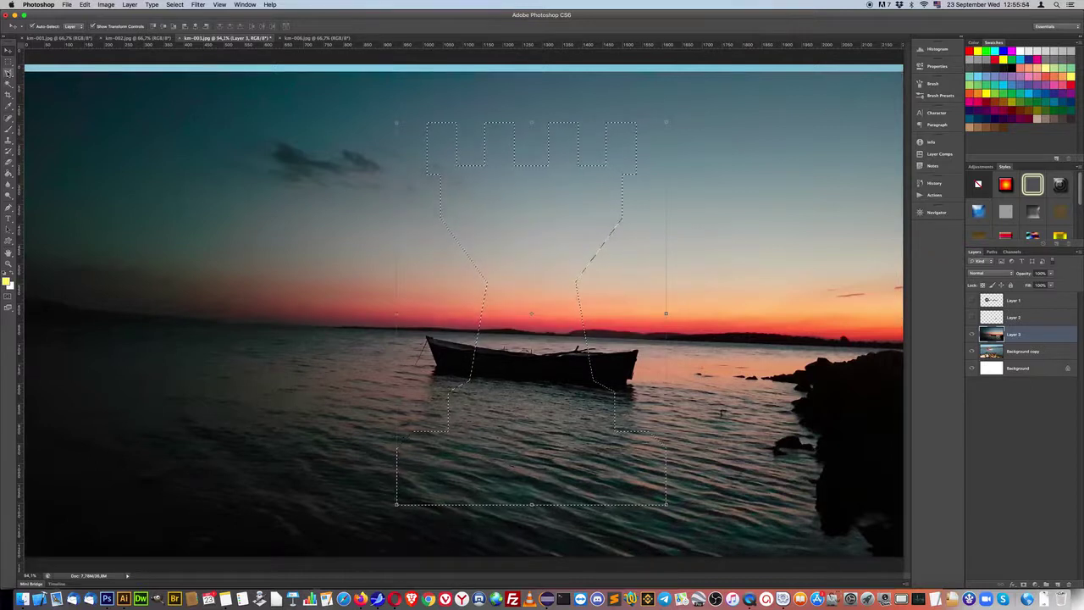
{"action": "left_click", "coordinate": [8, 62]}
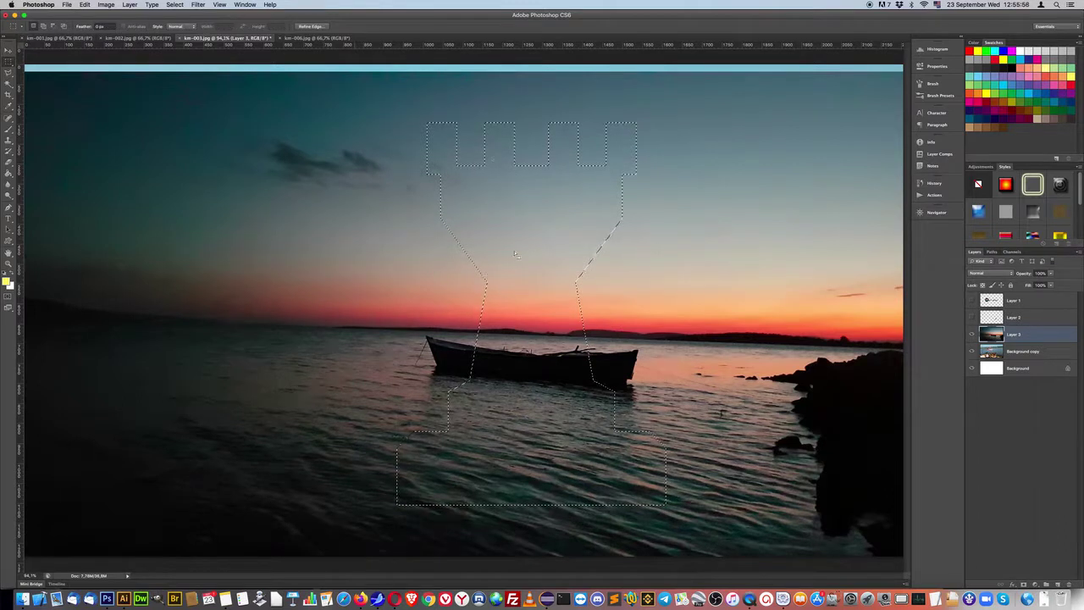
- Scale the rook selection down and place it right of centre over the horizon and boat
{"action": "right_click", "coordinate": [507, 194]}
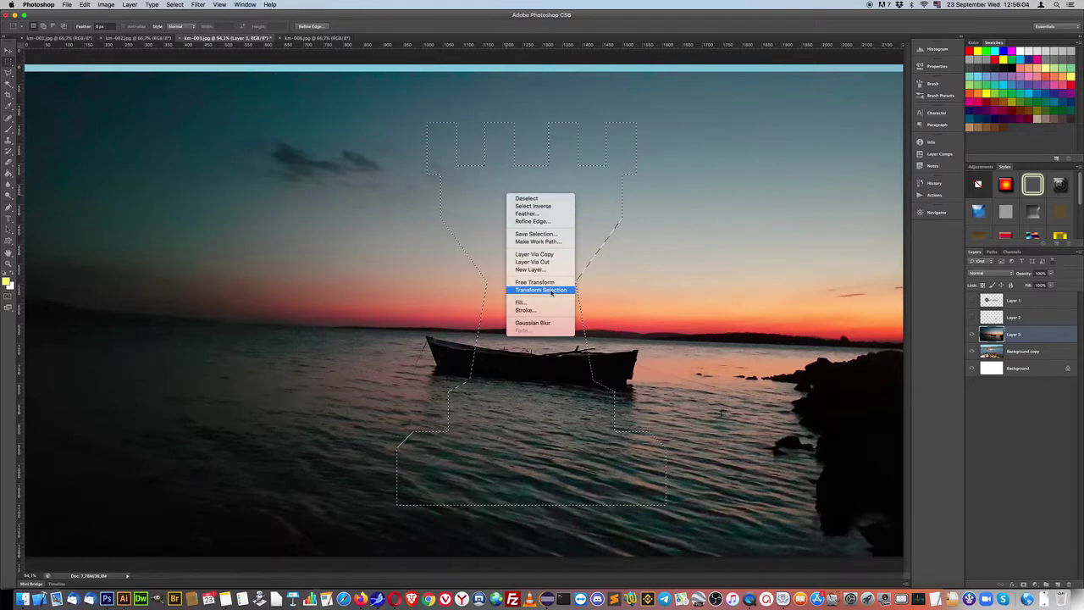
{"action": "left_click", "coordinate": [551, 291]}
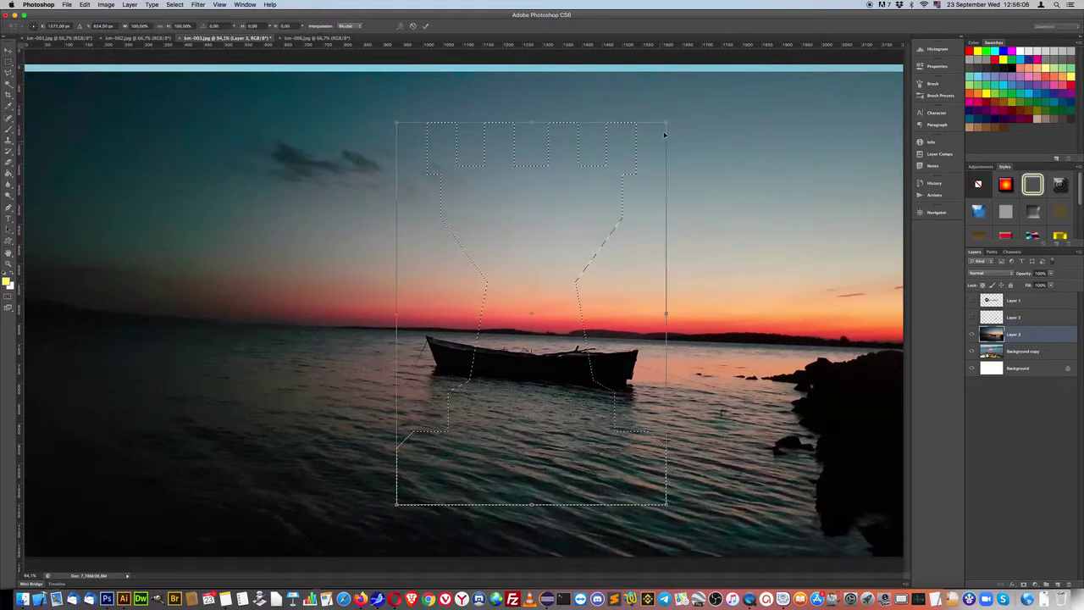
{"action": "mouse_move", "coordinate": [666, 123]}
{"action": "left_mouse_down"}
{"action": "mouse_move", "coordinate": [634, 185]}
{"action": "mouse_move", "coordinate": [624, 181]}
{"action": "left_mouse_up"}
{"action": "left_click_drag", "start_coordinate": [534, 285], "coordinate": [286, 310]}
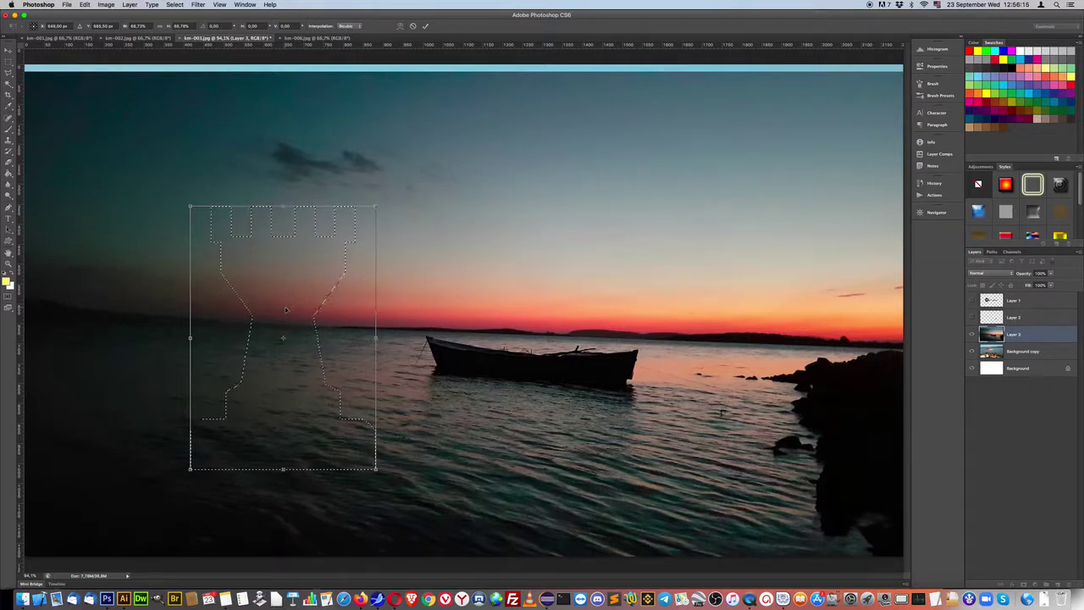
{"action": "left_click_drag", "start_coordinate": [346, 298], "coordinate": [627, 348]}
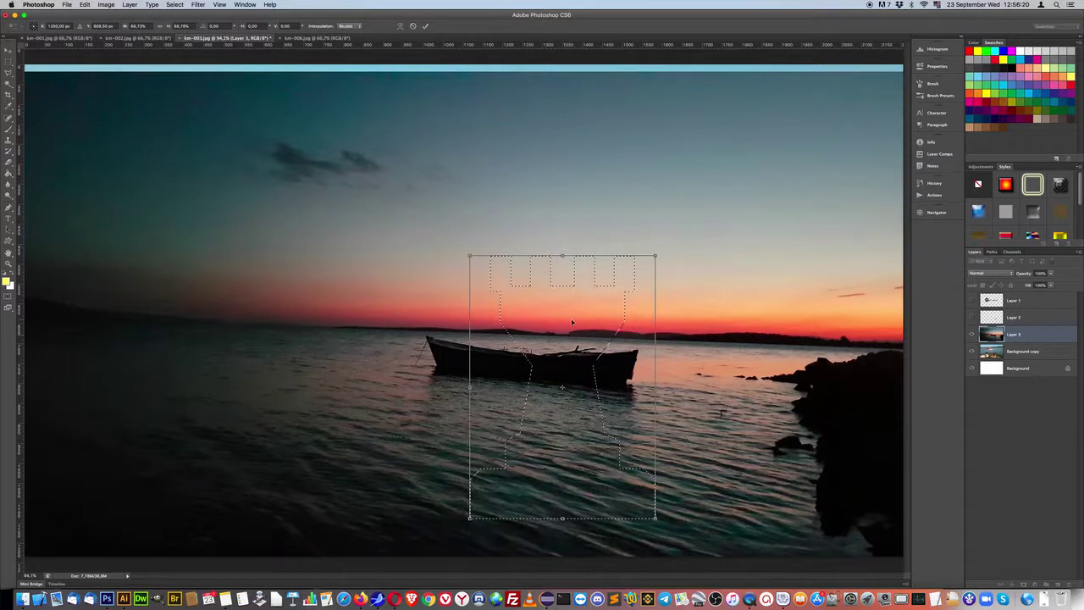
{"action": "left_click_drag", "start_coordinate": [572, 322], "coordinate": [627, 212]}
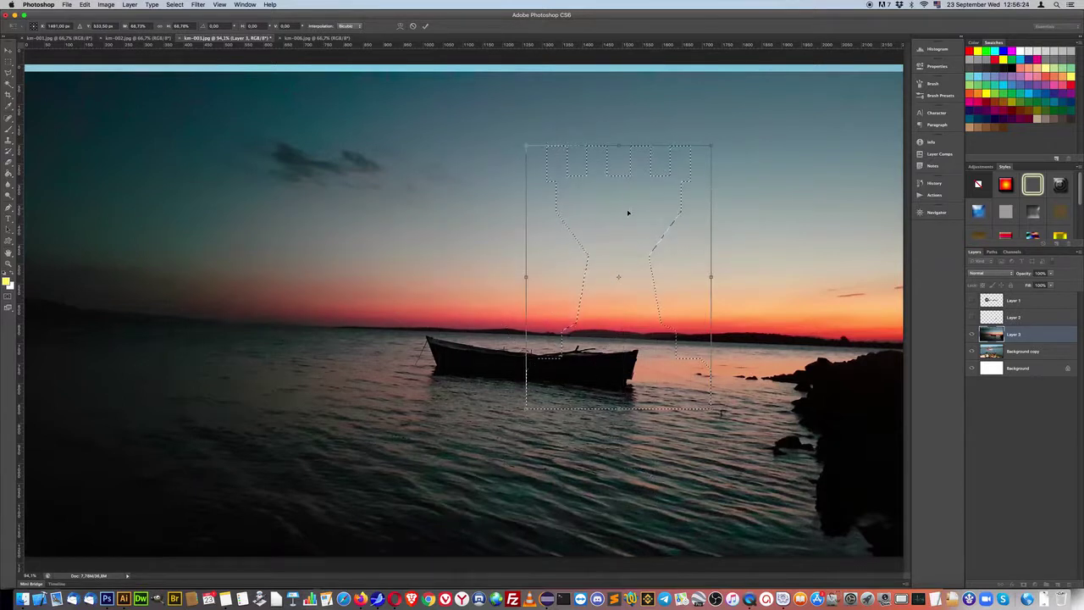
{"action": "key", "text": "Return"}
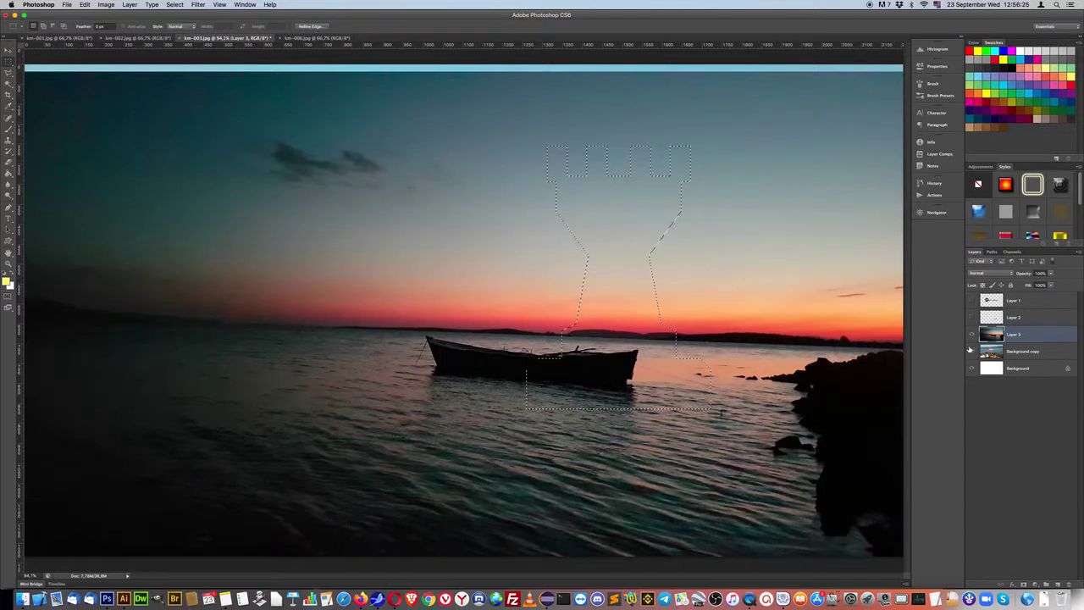
- Copy the rook-shaped sunset area to Layer 4 and hide Layer 3 and Background copy
{"action": "key", "text": "super+j"}
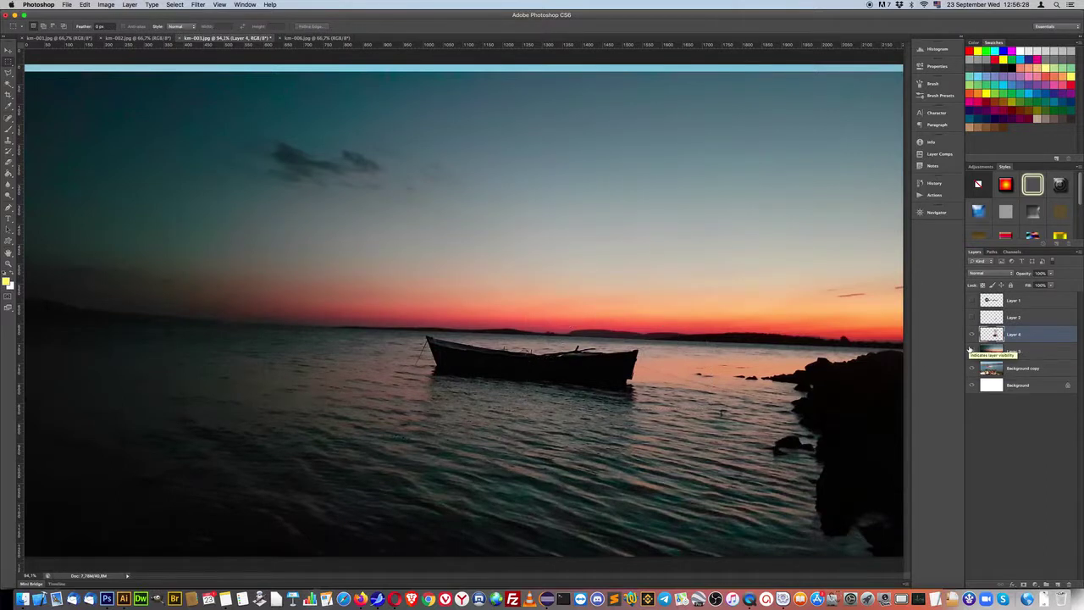
{"action": "left_click", "coordinate": [971, 351]}
{"action": "left_click", "coordinate": [971, 368]}
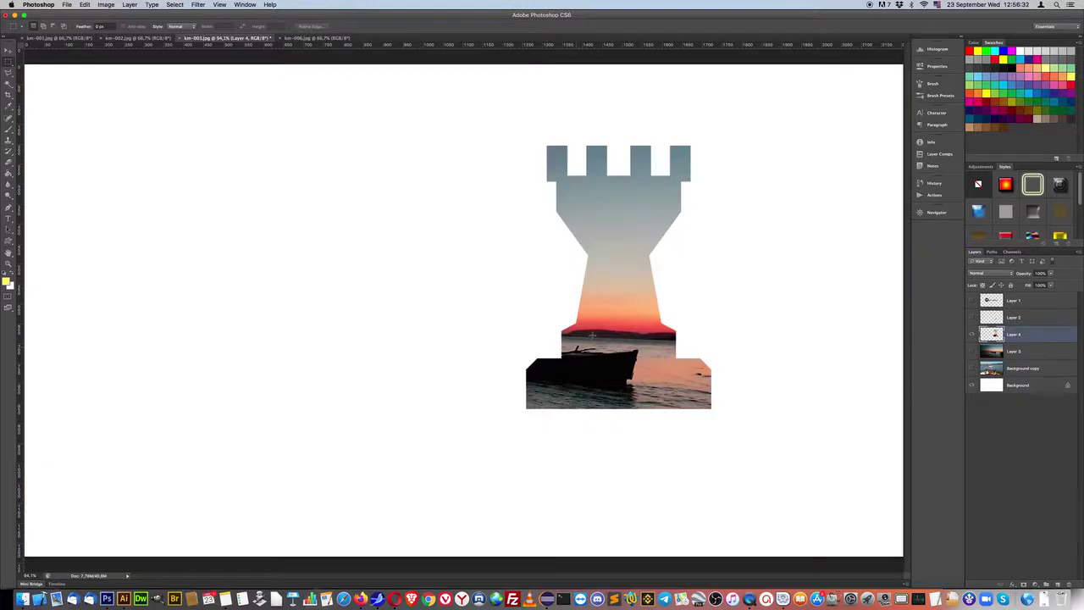
- Move the Layer 4 rook cut-out to the left side of the canvas
{"action": "key", "text": "v"}
{"action": "left_click_drag", "start_coordinate": [527, 230], "coordinate": [262, 227]}
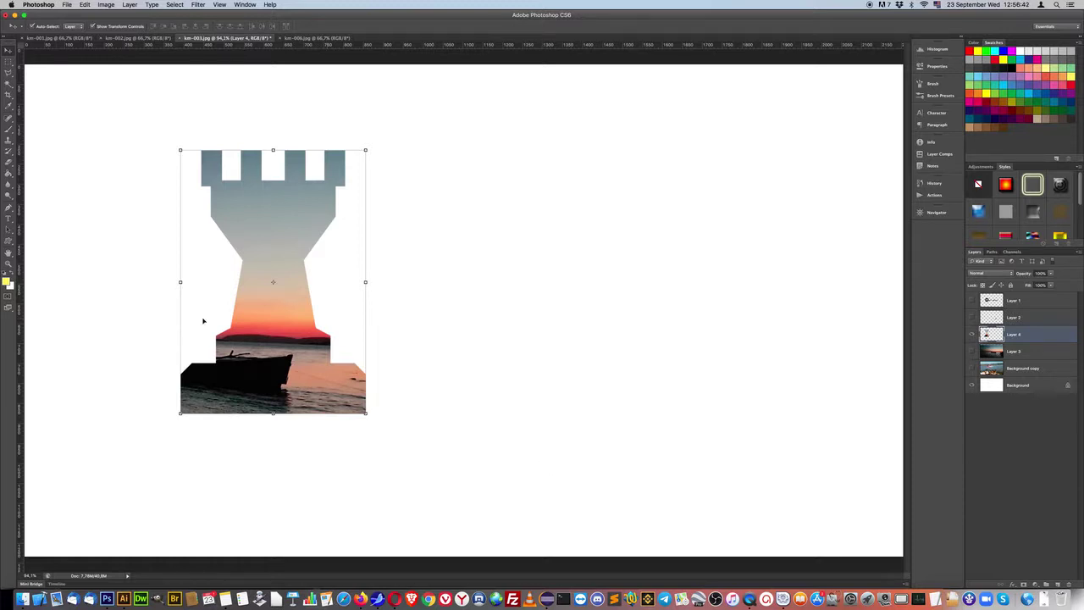
{"action": "key", "text": "h"}
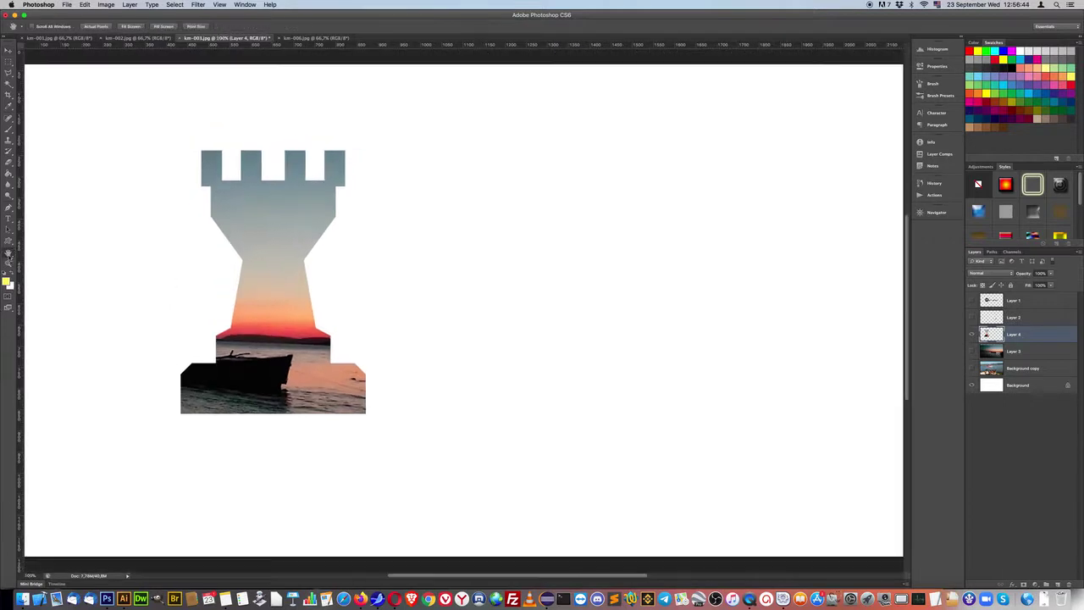
- Hide the rook cut-out layer and show the sunset boat Layer 3 again
{"action": "left_click", "coordinate": [181, 5]}
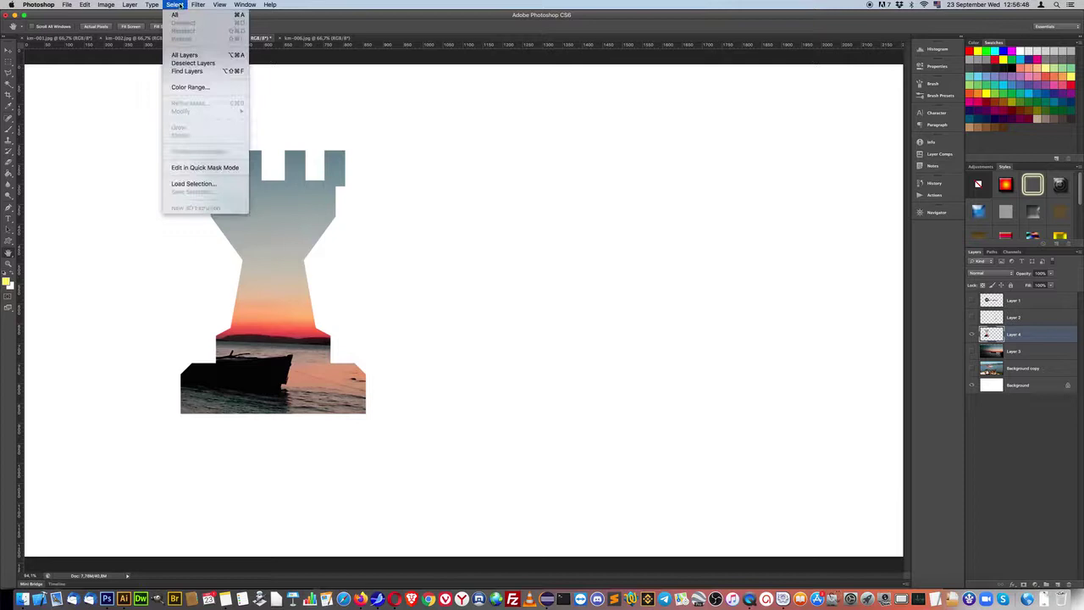
{"action": "left_click", "coordinate": [586, 233]}
{"action": "left_click", "coordinate": [972, 351]}
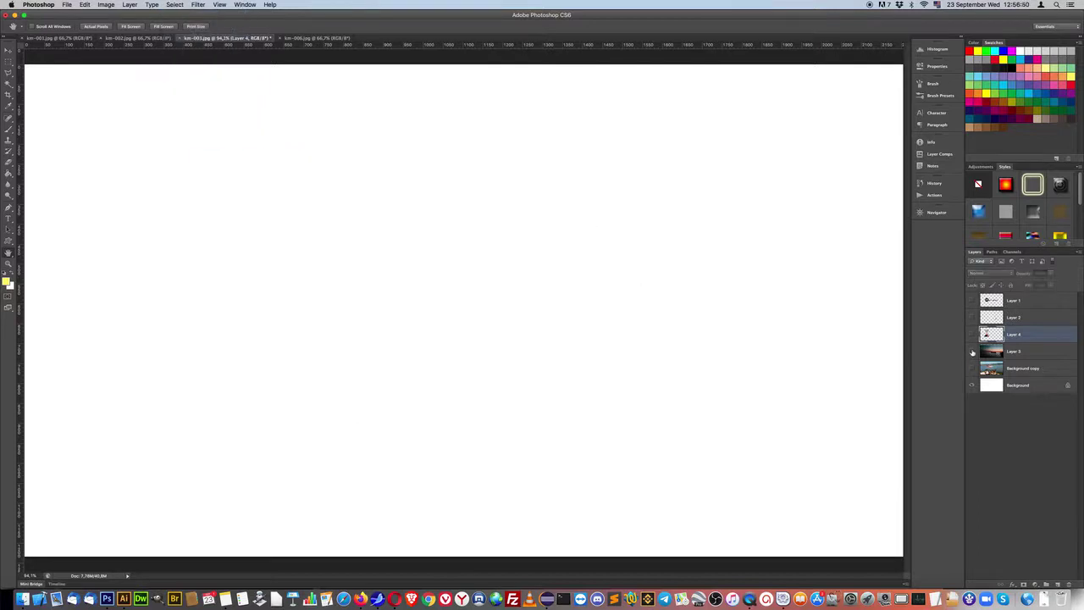
{"action": "left_click", "coordinate": [1020, 350]}
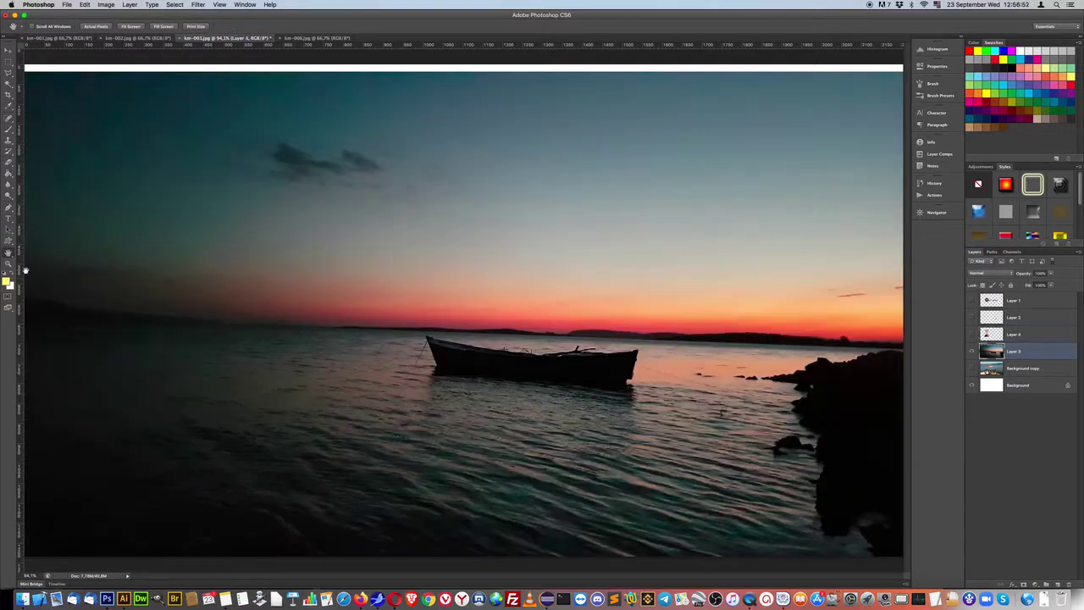
- Scale Layer 3 up to about 105% so it covers the whole canvas
{"action": "left_click", "coordinate": [8, 242]}
{"action": "left_click", "coordinate": [9, 252]}
{"action": "left_click", "coordinate": [549, 328], "text": "alt"}
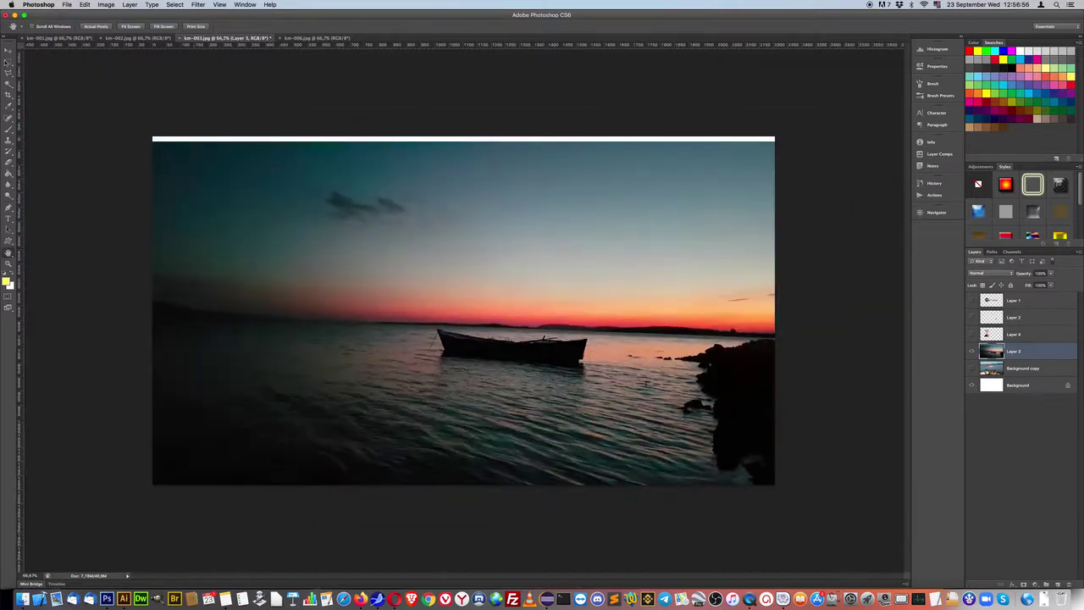
{"action": "left_click", "coordinate": [9, 49]}
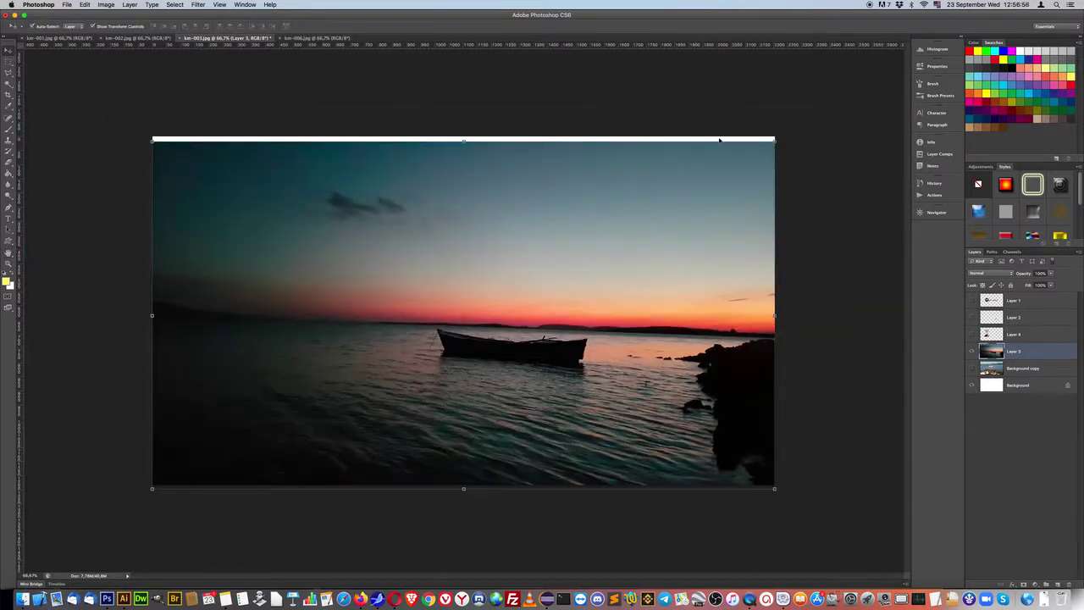
{"action": "left_click_drag", "start_coordinate": [772, 139], "coordinate": [790, 131]}
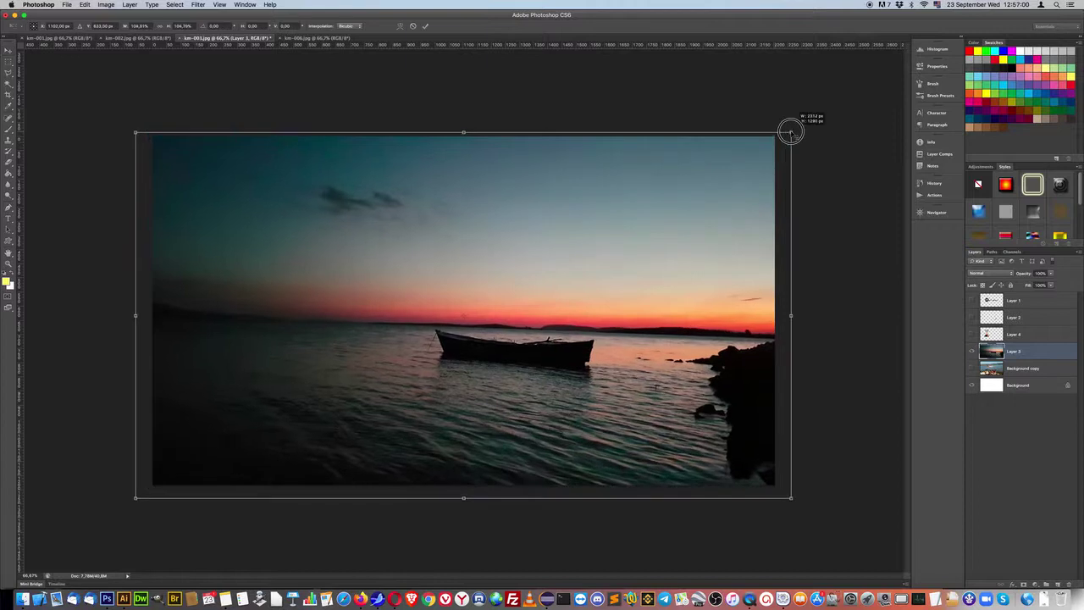
{"action": "key", "text": "Return"}
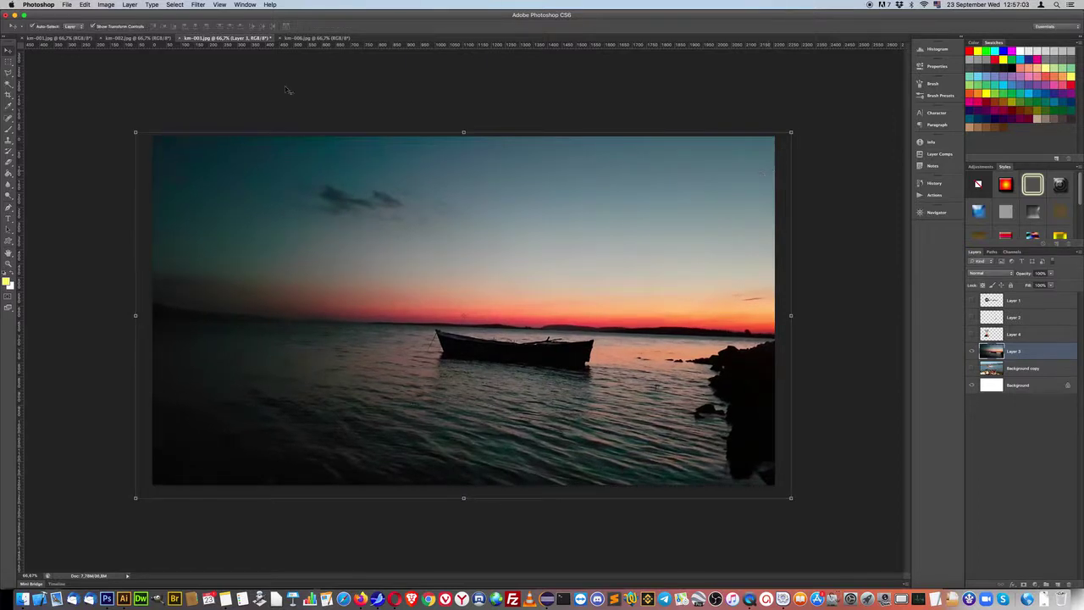
{"action": "left_click", "coordinate": [174, 5]}
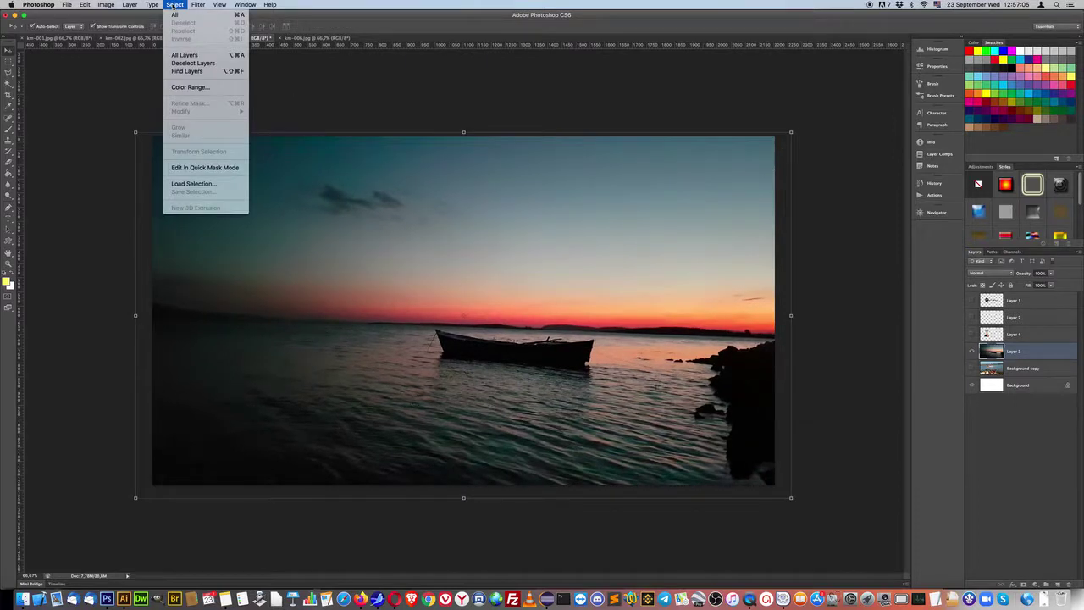
- Start a Color Range selection by sampling the sunset sky near the horizon
{"action": "left_click", "coordinate": [190, 87]}
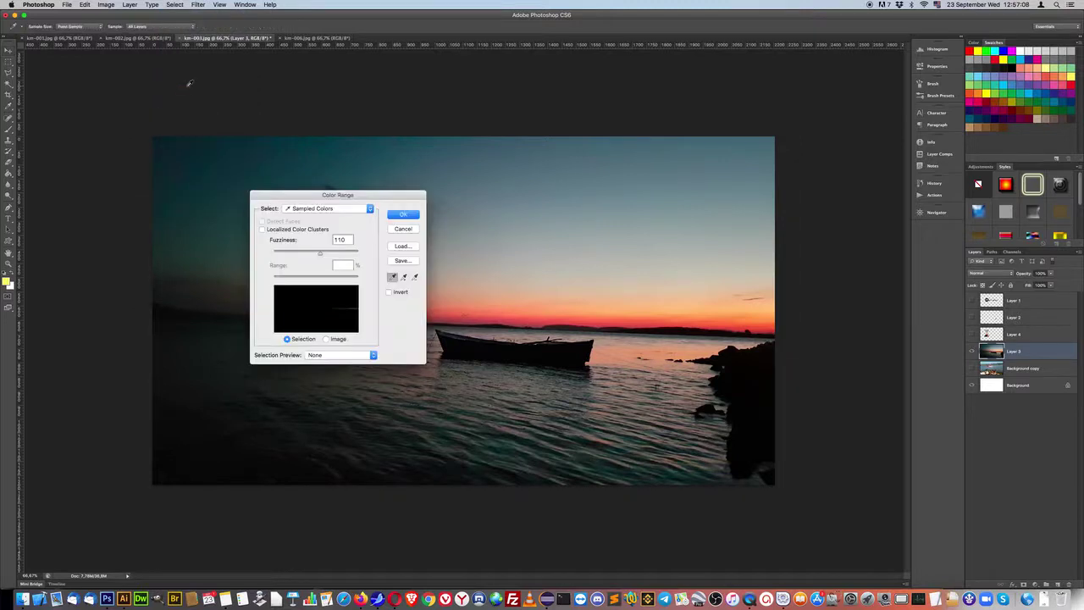
{"action": "left_click_drag", "start_coordinate": [322, 190], "coordinate": [172, 219]}
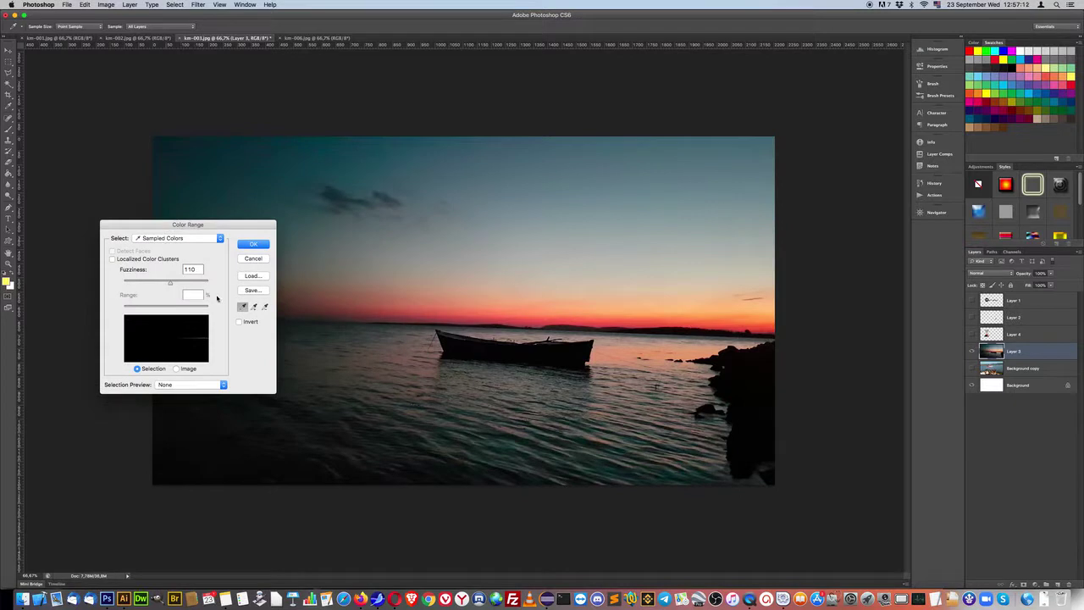
{"action": "left_click", "coordinate": [252, 244]}
{"action": "left_click", "coordinate": [175, 5]}
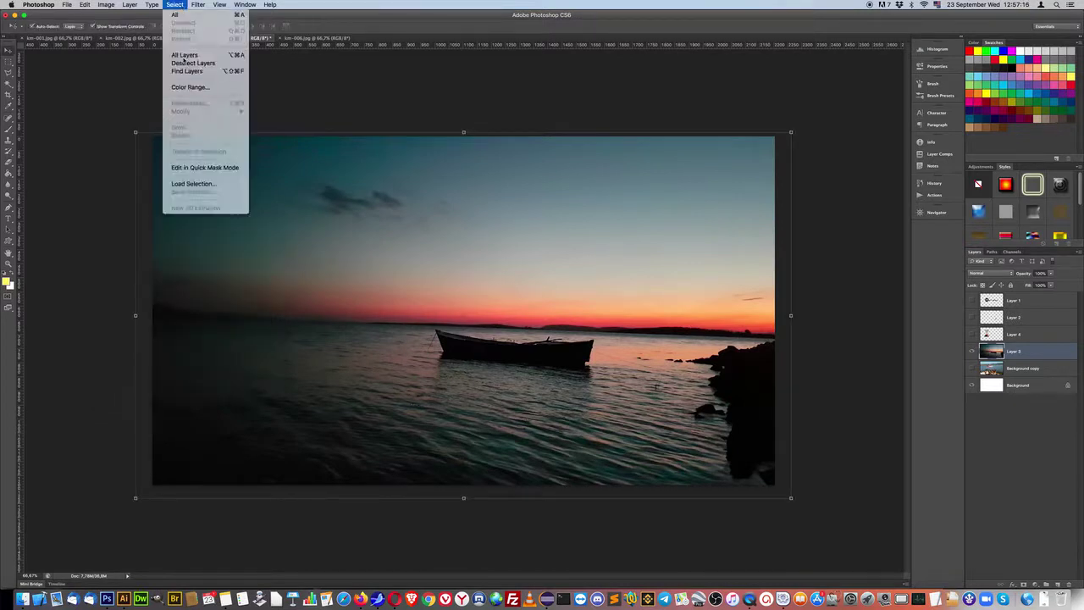
{"action": "left_click", "coordinate": [187, 87]}
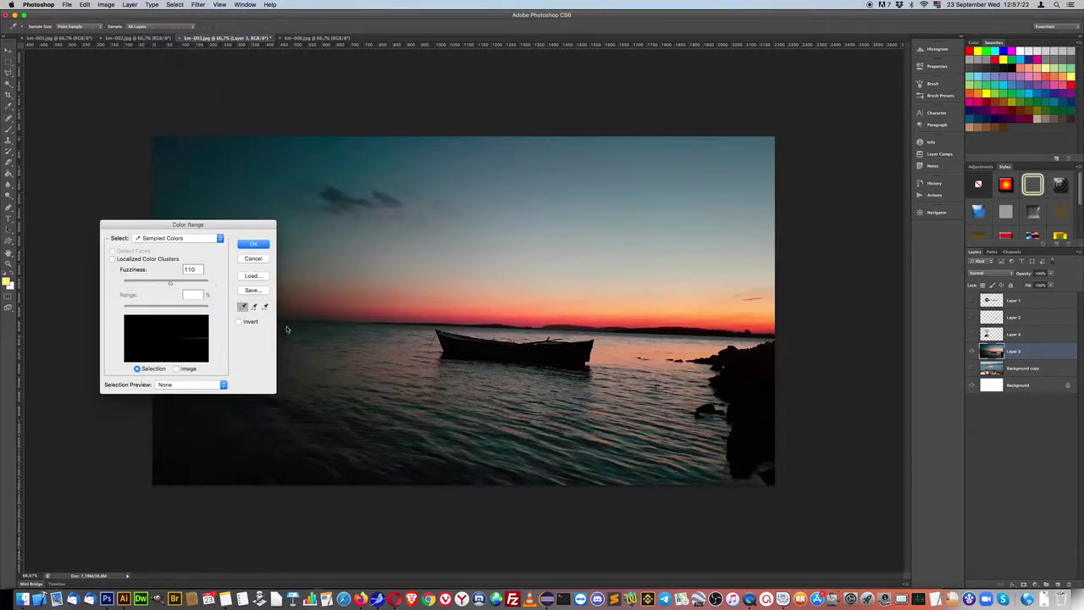
{"action": "left_click", "coordinate": [461, 310]}
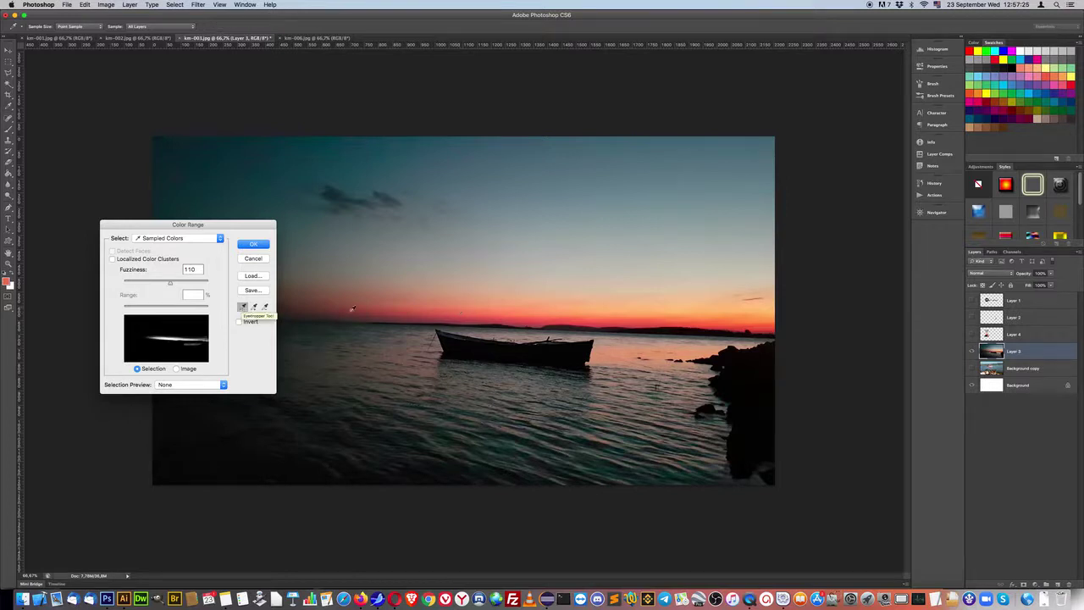
{"action": "left_click", "coordinate": [488, 320]}
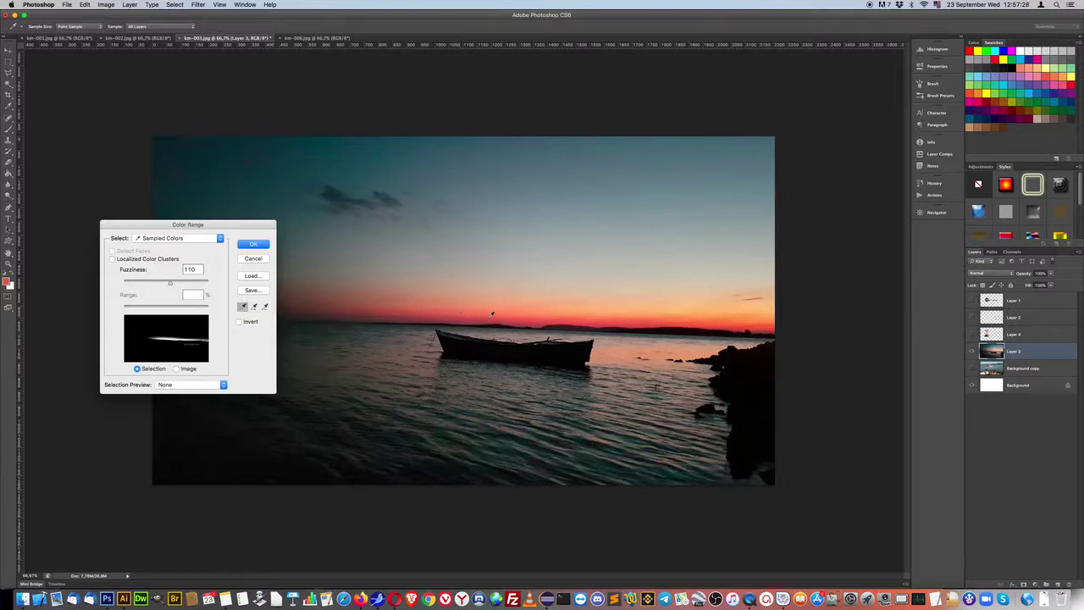
- Add more sunset sky tones at fuzziness 110 and copy the selection to Layer 5
{"action": "mouse_move", "coordinate": [235, 224]}
{"action": "left_mouse_down"}
{"action": "mouse_move", "coordinate": [335, 342]}
{"action": "mouse_move", "coordinate": [401, 370]}
{"action": "left_mouse_up"}
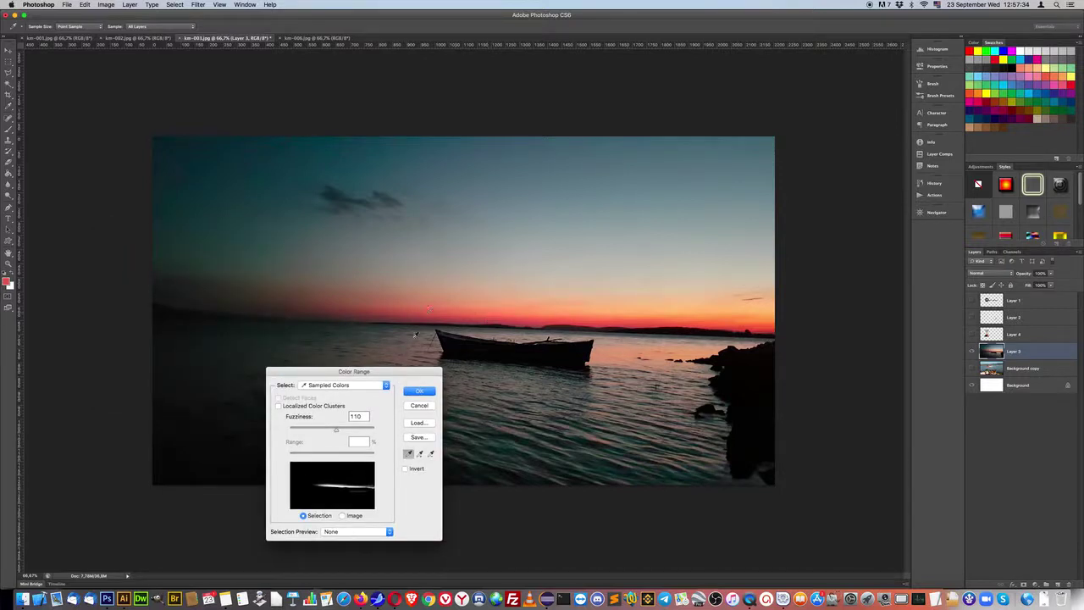
{"action": "left_click", "coordinate": [420, 455]}
{"action": "left_click", "coordinate": [611, 311]}
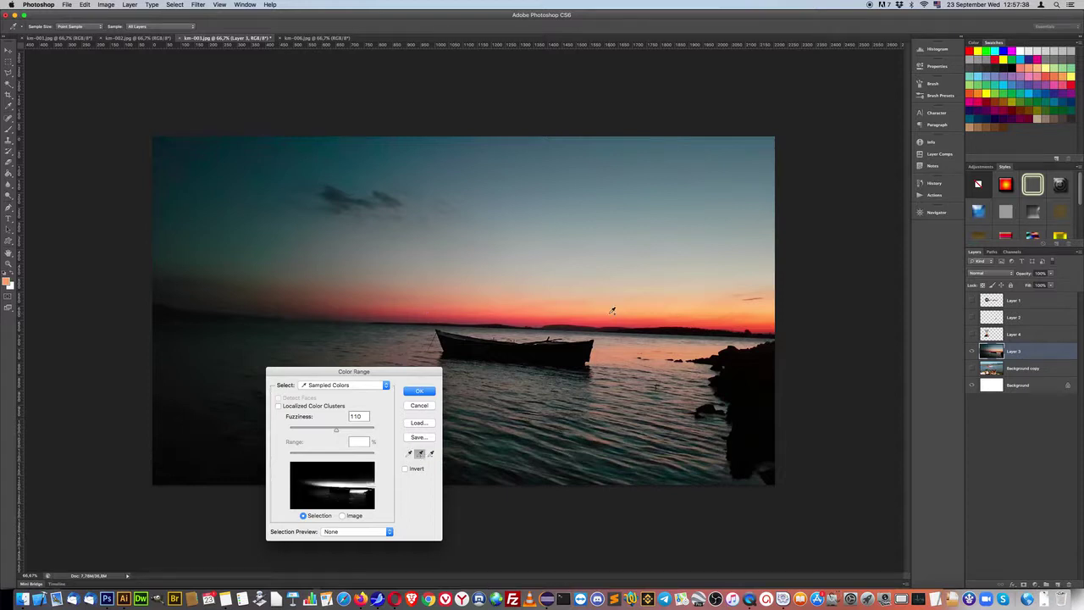
{"action": "left_click", "coordinate": [626, 308]}
{"action": "left_click", "coordinate": [713, 294]}
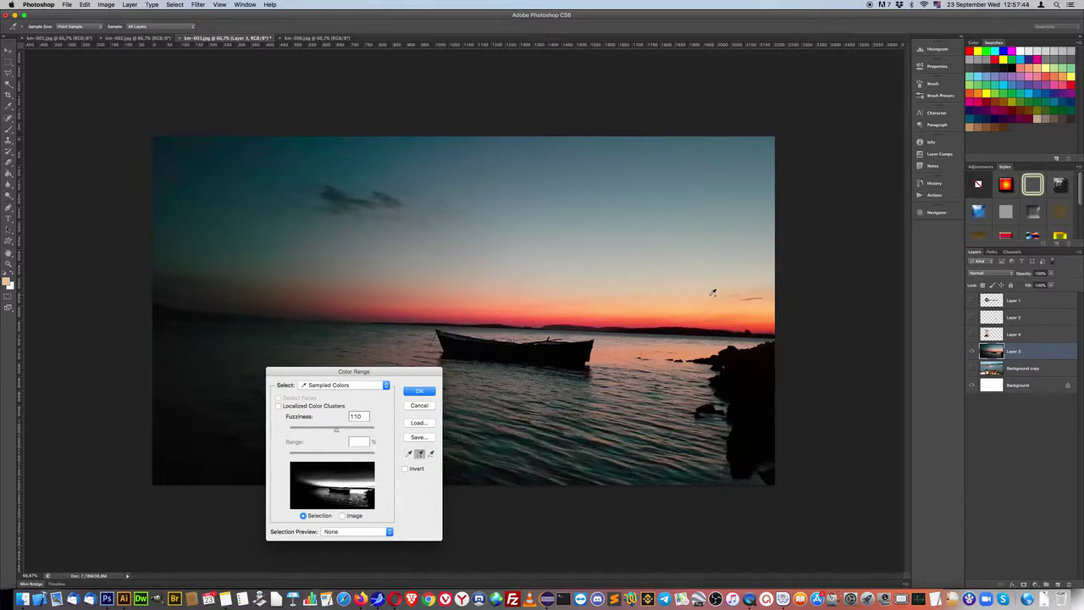
{"action": "left_click", "coordinate": [420, 391]}
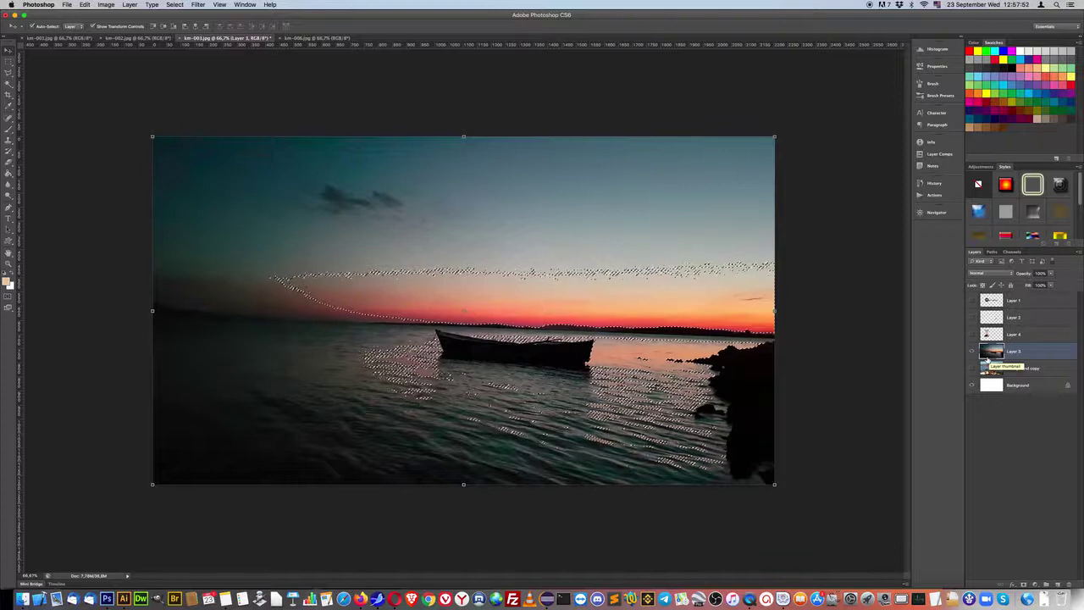
{"action": "key", "text": "ctrl+j"}
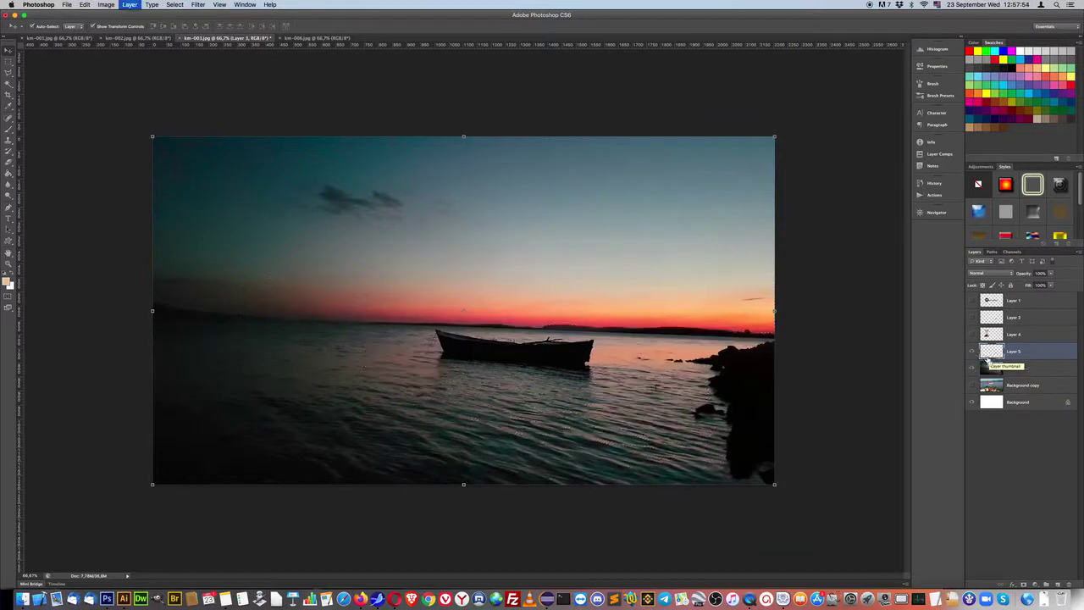
- Hide Layer 3 to view the sky layer alone, then close km-003 without saving
{"action": "left_click", "coordinate": [971, 368]}
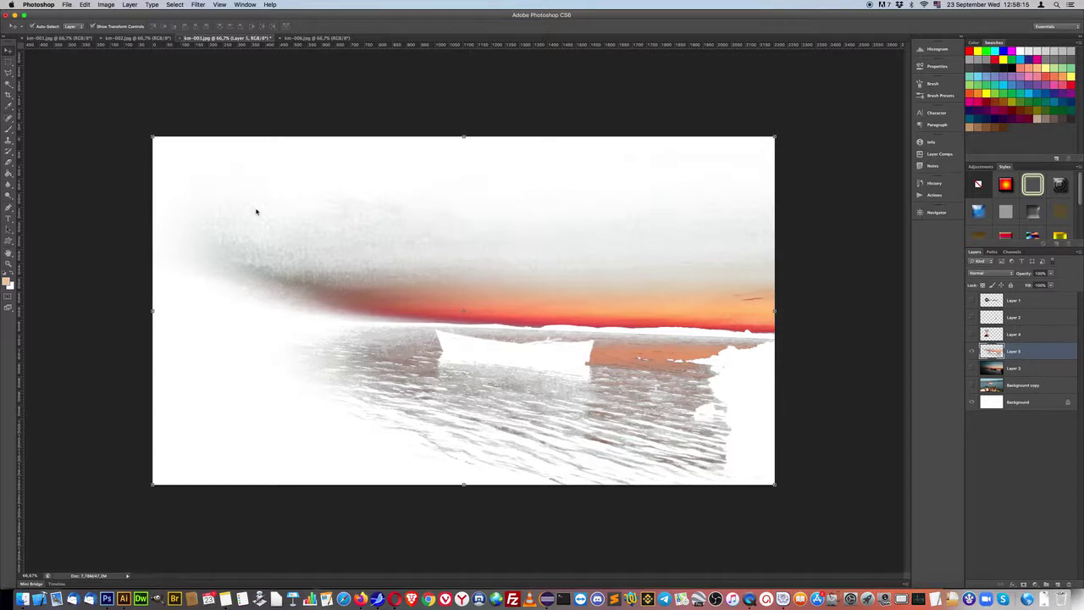
{"action": "key", "text": "super+w"}
{"action": "left_click", "coordinate": [505, 191]}
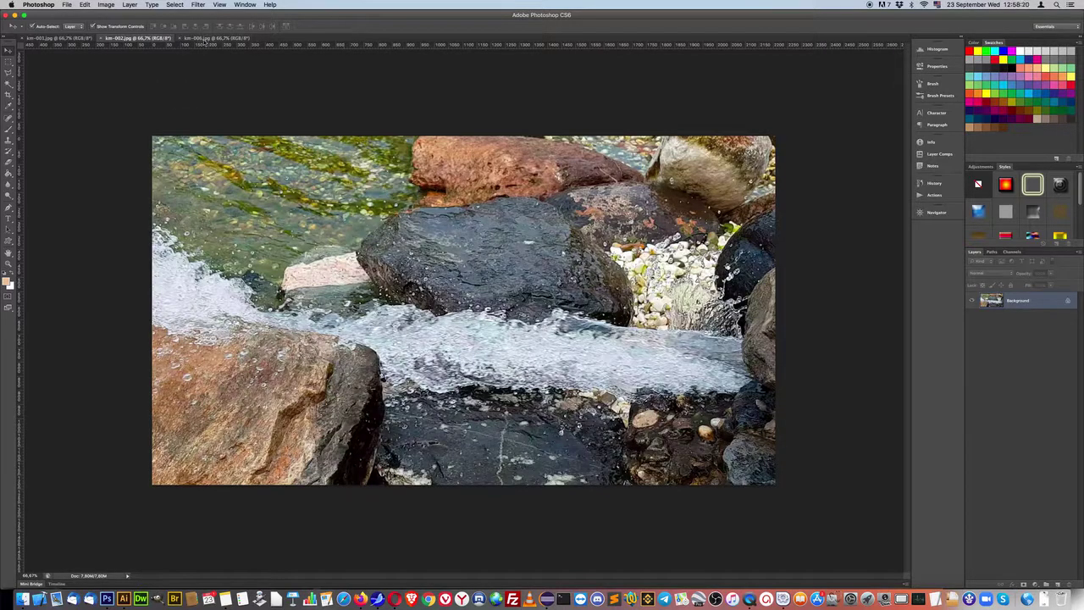
- Close the km-002, km-006 and km-001 documents and dock km-004.jpg into the tab bar
{"action": "left_click", "coordinate": [103, 39]}
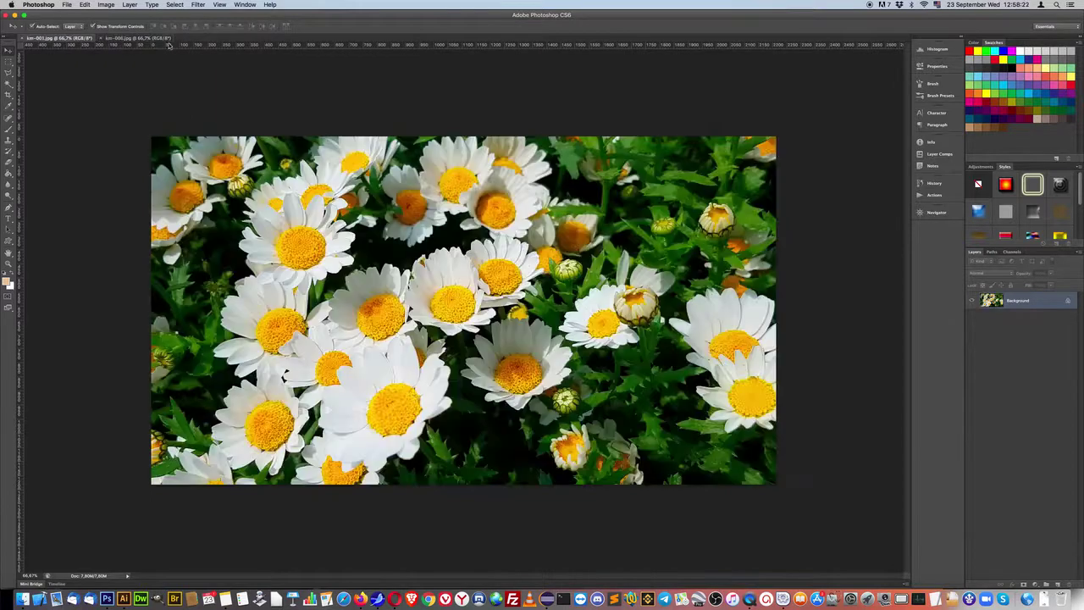
{"action": "left_click", "coordinate": [102, 39]}
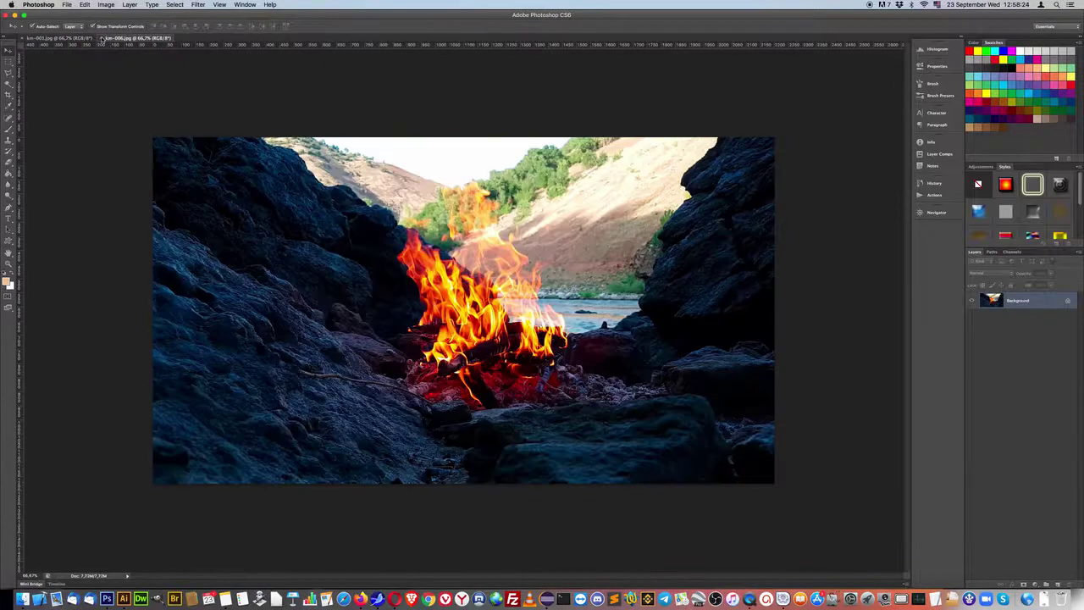
{"action": "left_click", "coordinate": [103, 39]}
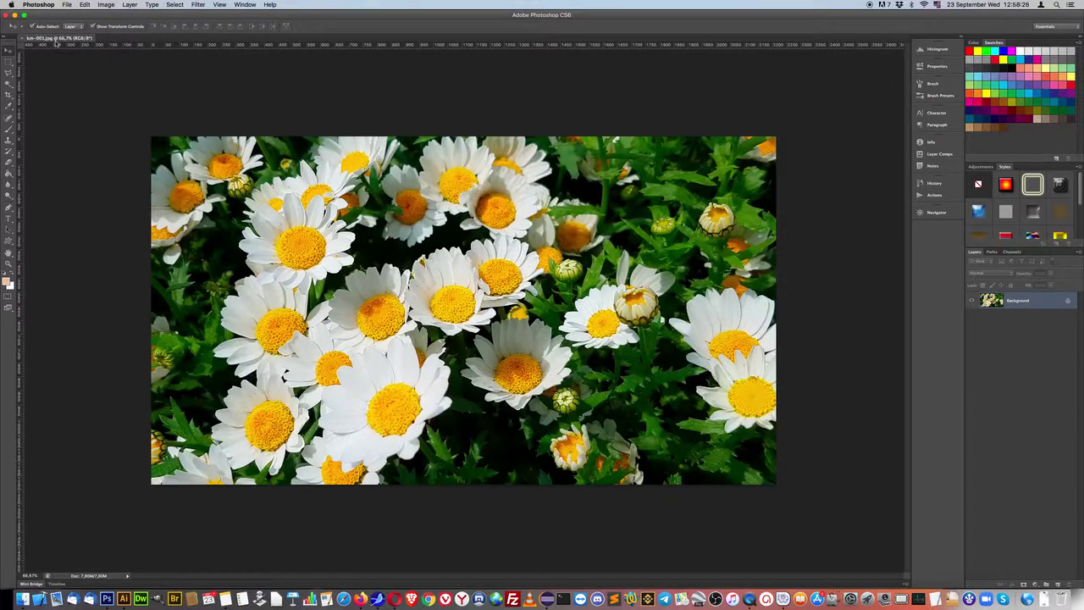
{"action": "left_click", "coordinate": [29, 39]}
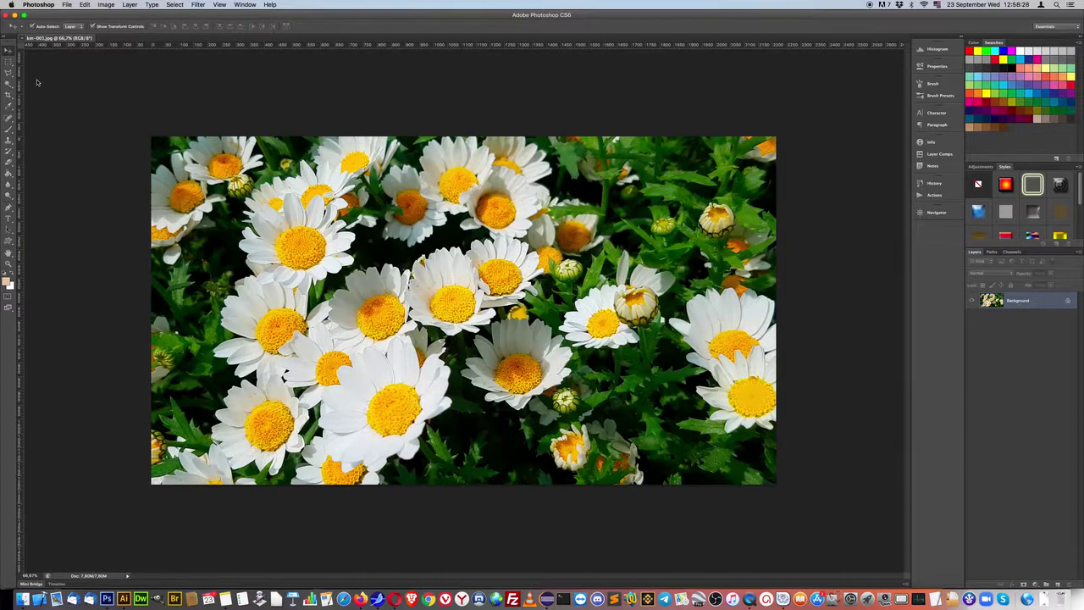
{"action": "left_click_drag", "start_coordinate": [446, 405], "coordinate": [221, 36]}
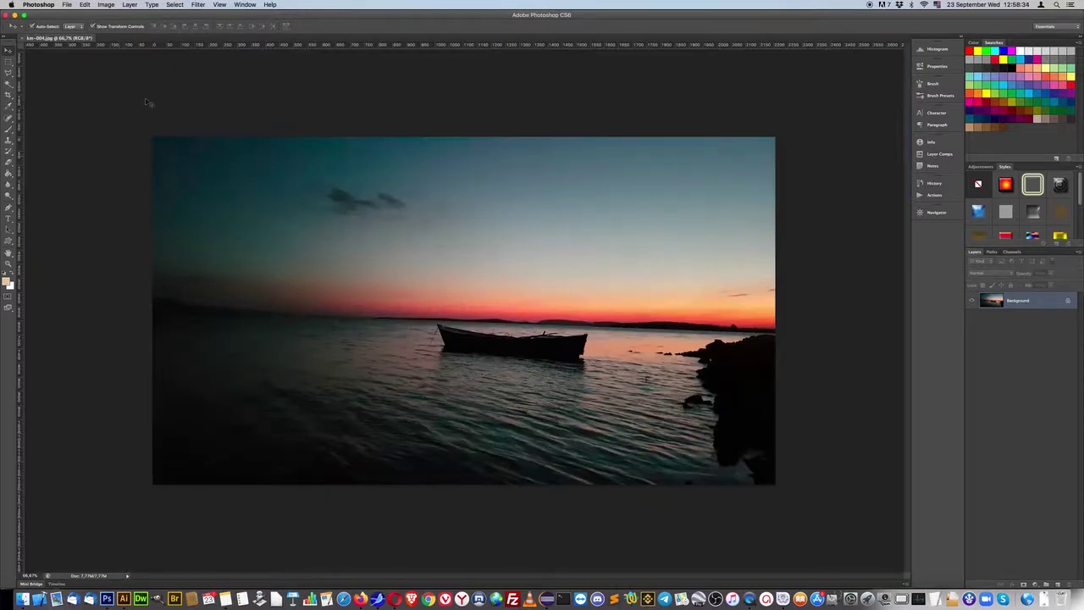
{"action": "left_click", "coordinate": [245, 4]}
- Dock 026_SecimAraclari.psd and view its full-colour RGB channel, then return to Layers
{"action": "left_click", "coordinate": [265, 289]}
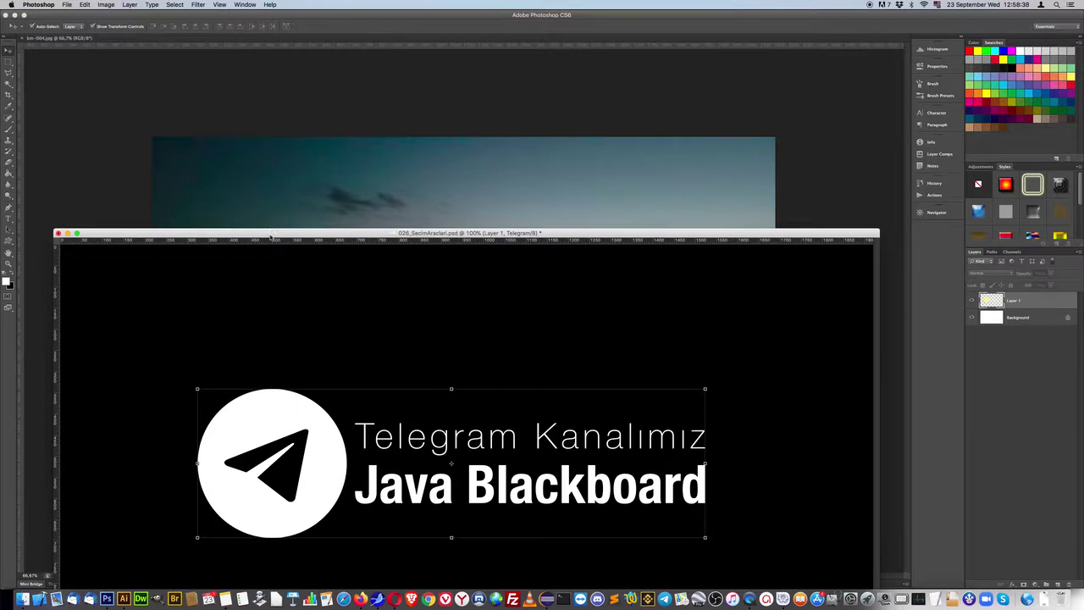
{"action": "left_click_drag", "start_coordinate": [268, 233], "coordinate": [227, 38]}
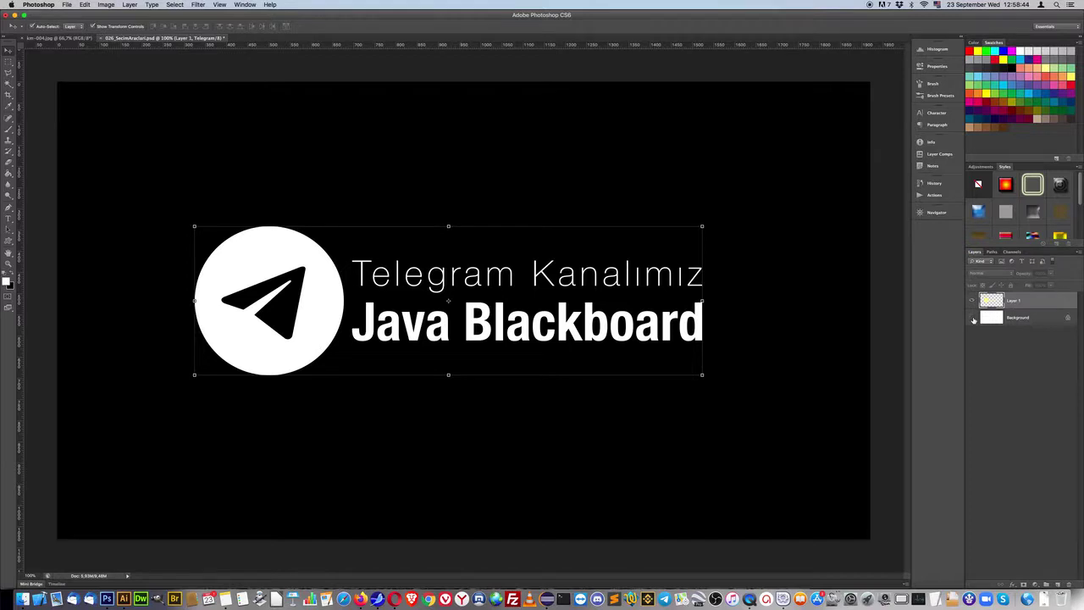
{"action": "left_click", "coordinate": [991, 252]}
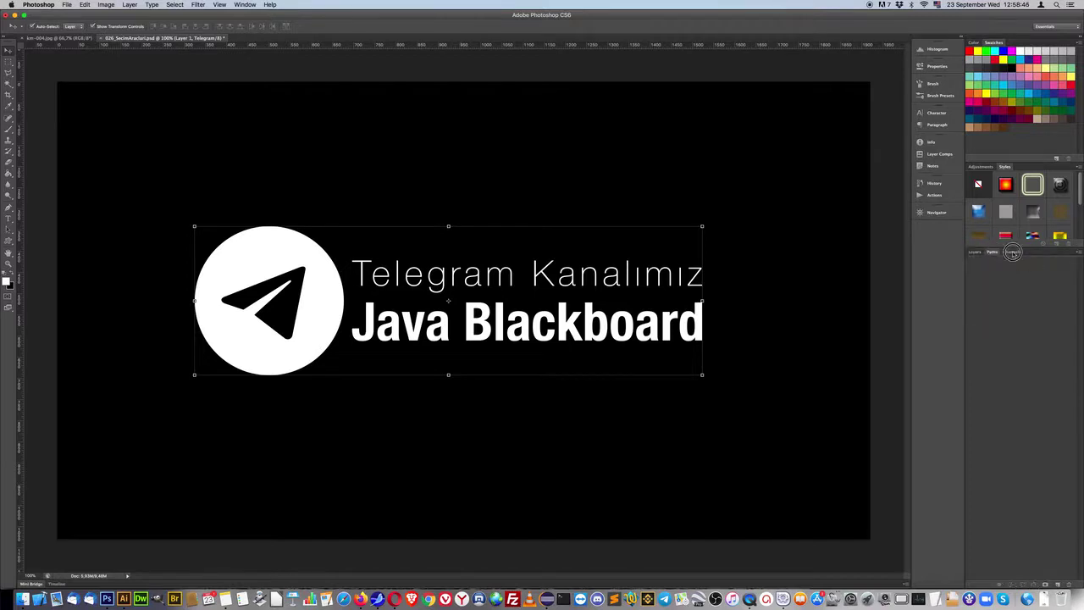
{"action": "left_click", "coordinate": [1012, 251]}
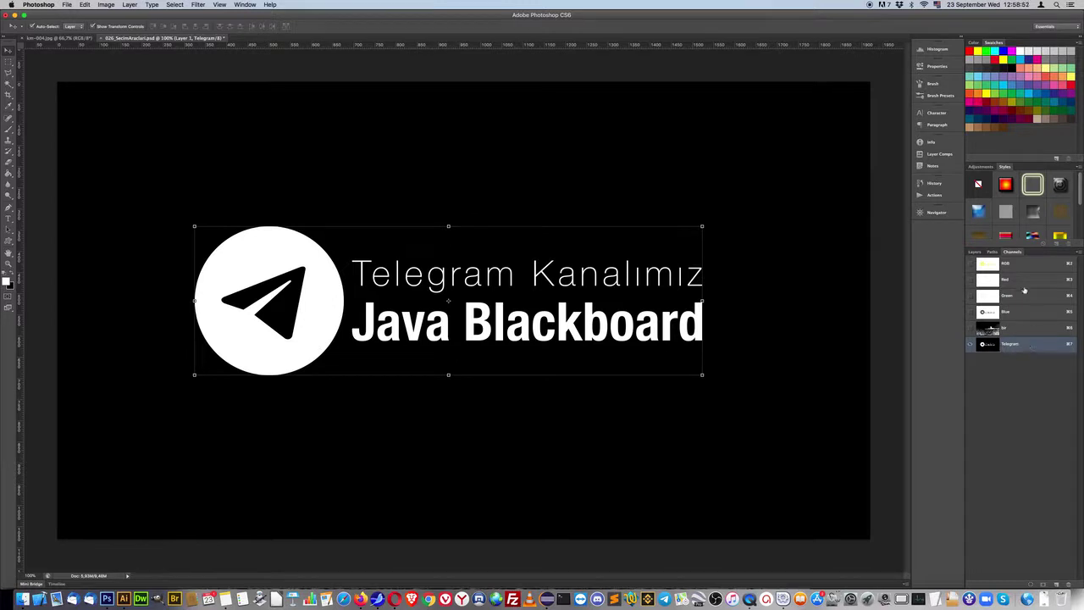
{"action": "left_click", "coordinate": [1012, 265]}
{"action": "left_click", "coordinate": [975, 252]}
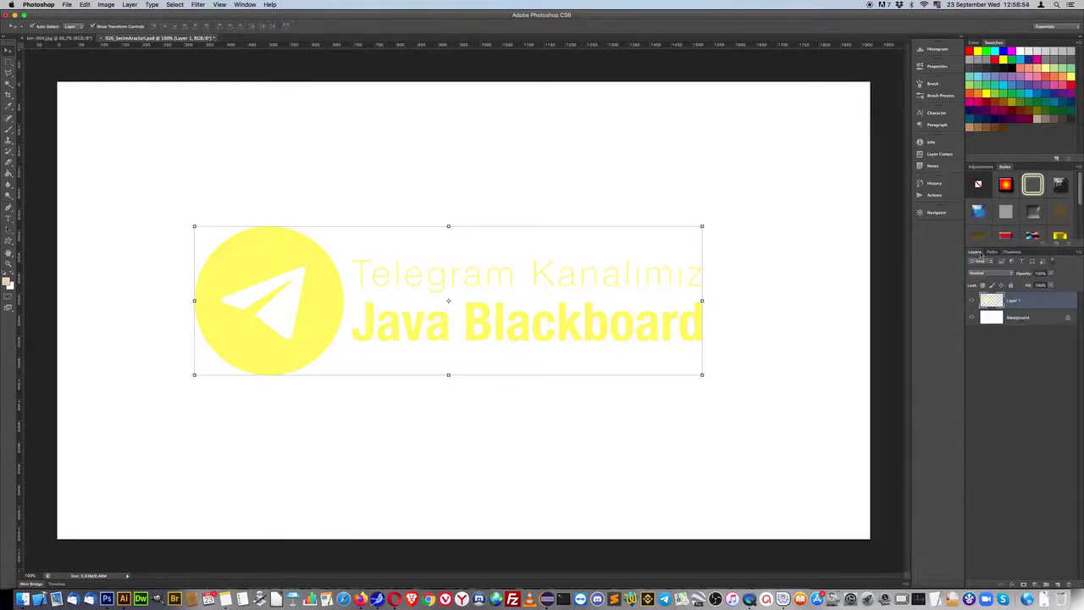